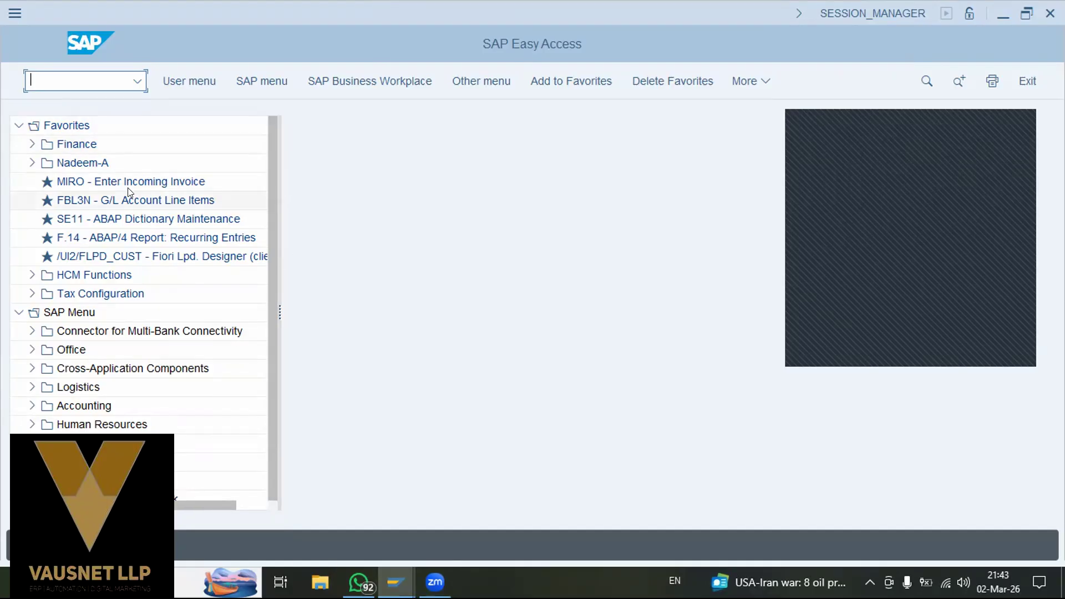
- Collapse the Favorites and expand the SAP Menu through Logistics, Materials Management and Material Master to the Material folder
click(19, 120)
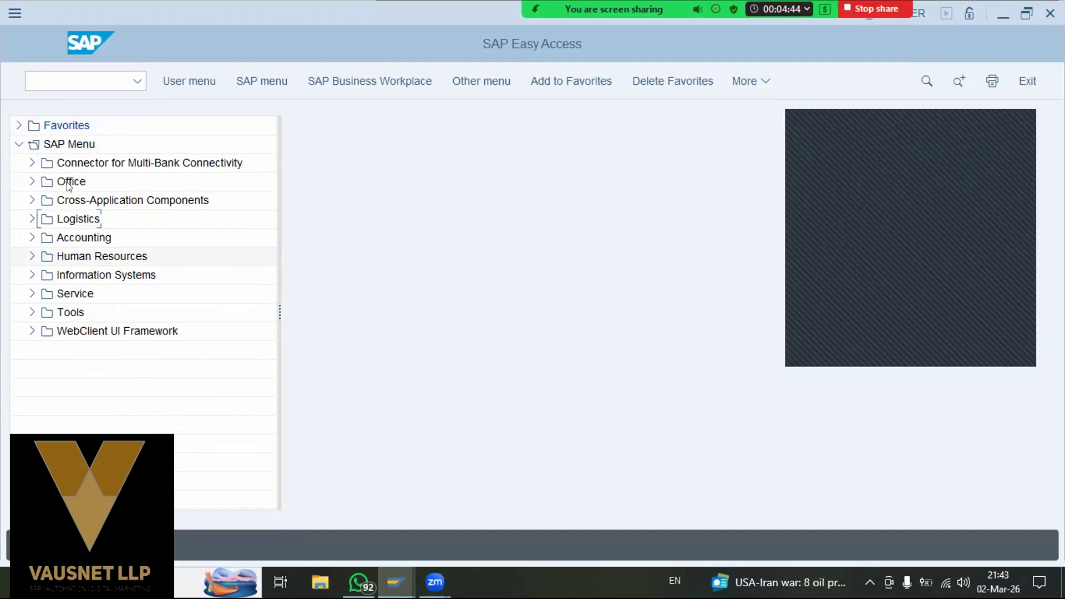
click(32, 219)
click(38, 255)
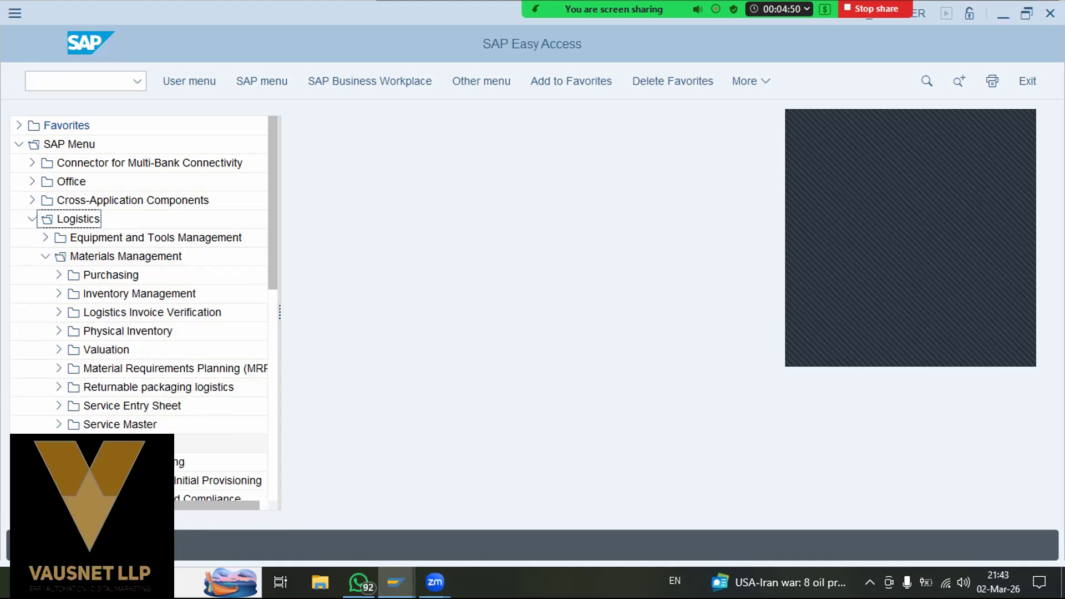
click(59, 443)
click(72, 462)
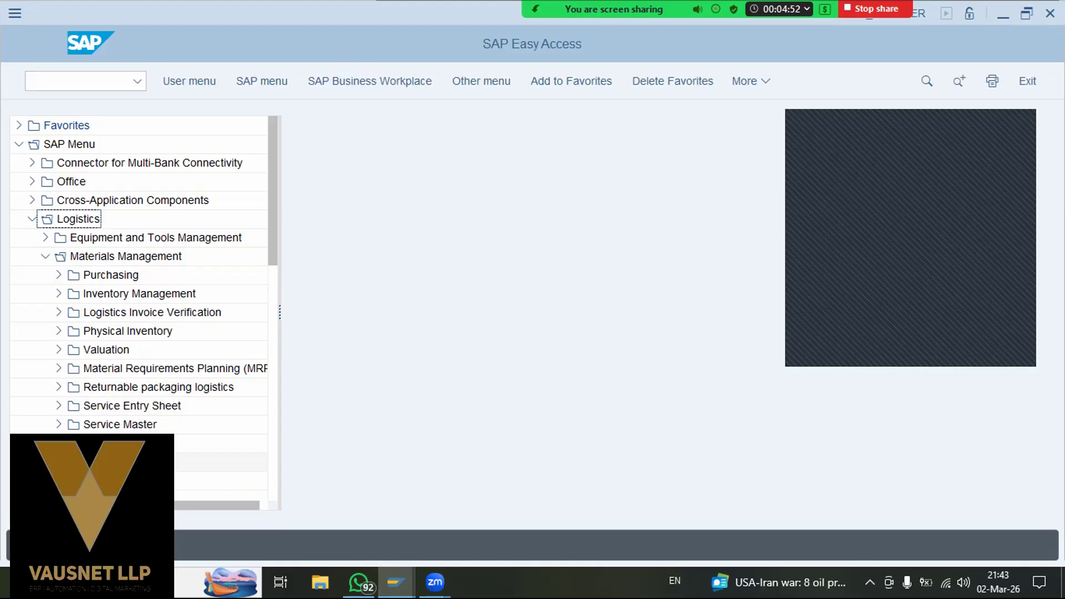
scroll(105, 413, down, 3)
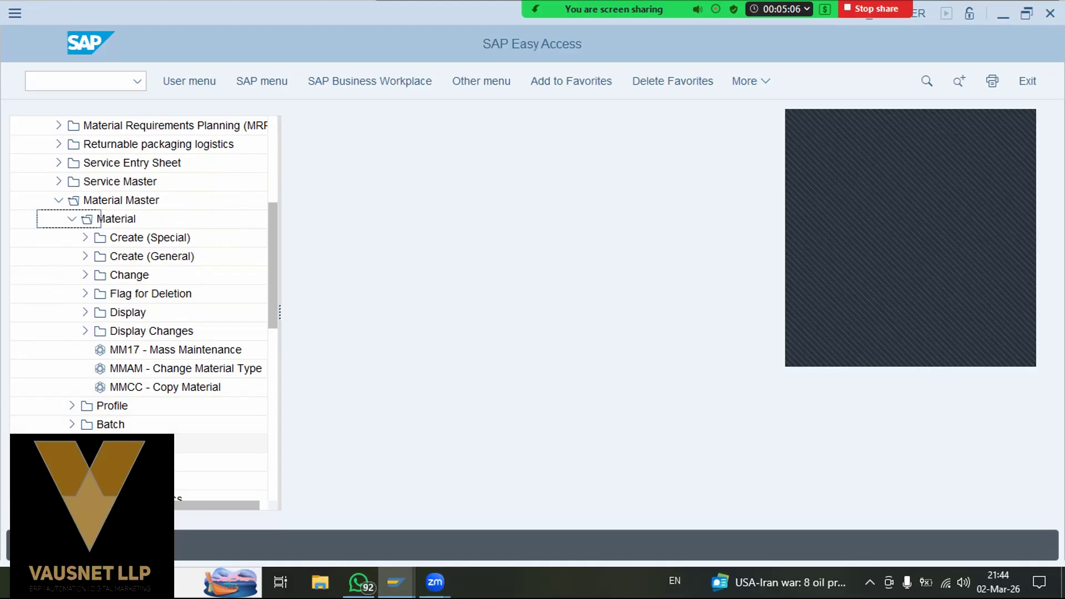
- Examine the contents of the Profile and Special Stock folders under Material Master, including Supplier Consignment
scroll(105, 408, down, 1)
scroll(105, 408, down, 1)
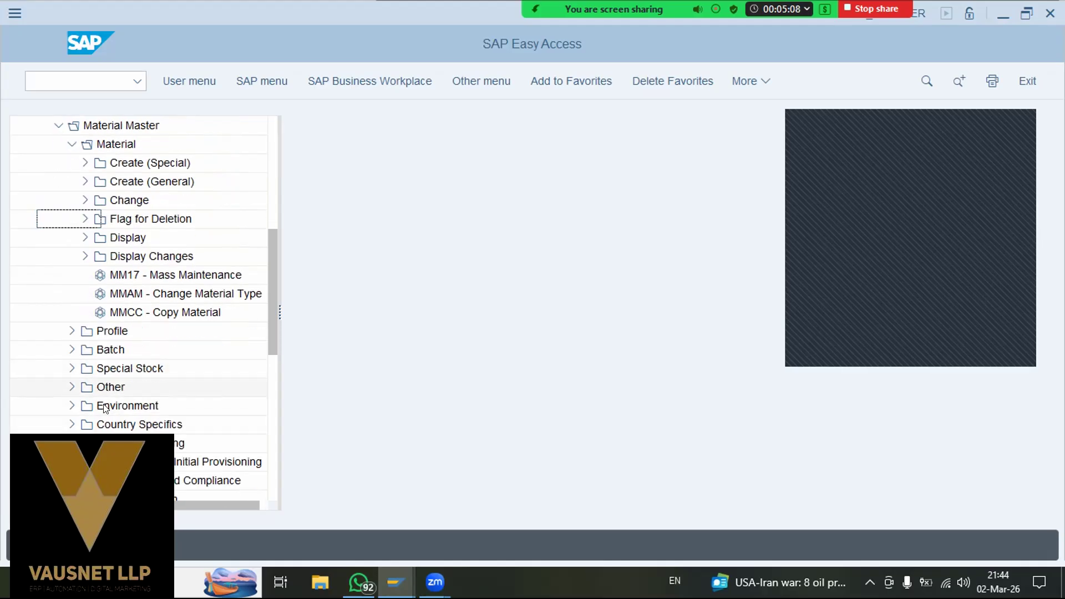
click(72, 331)
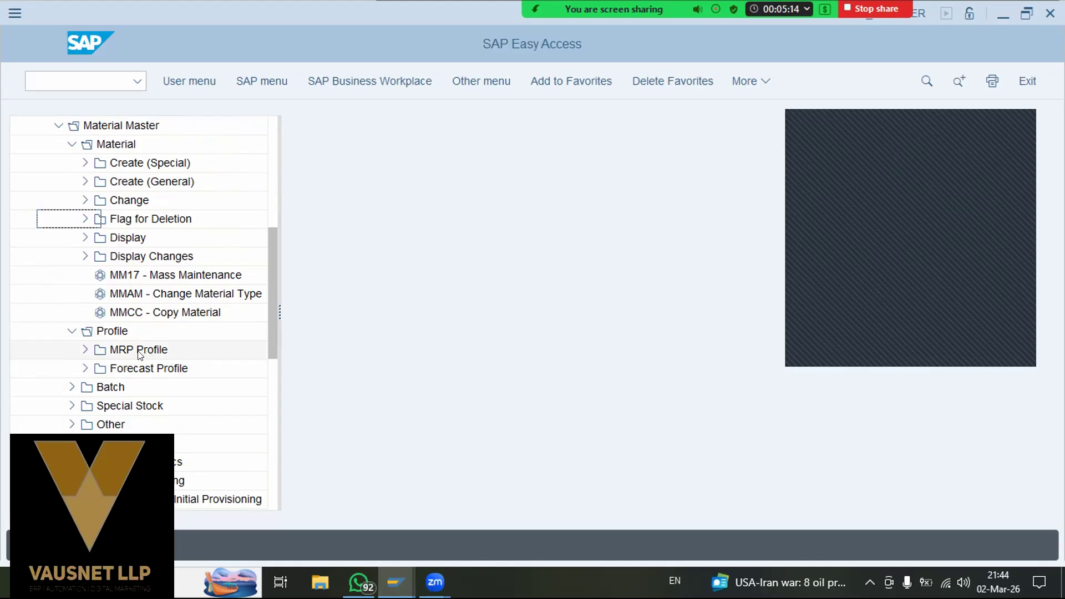
click(71, 331)
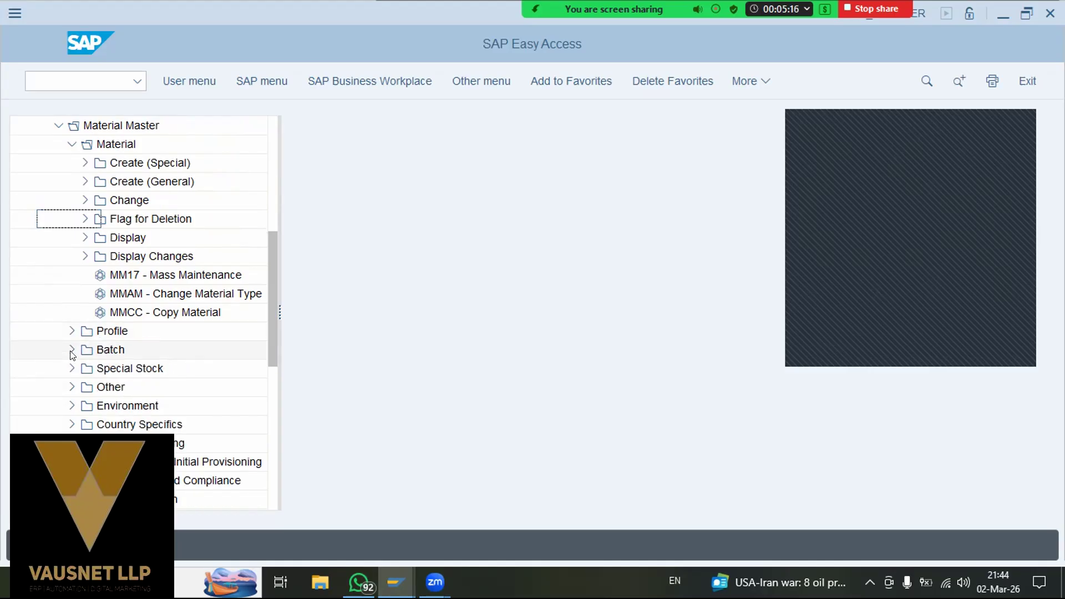
click(71, 368)
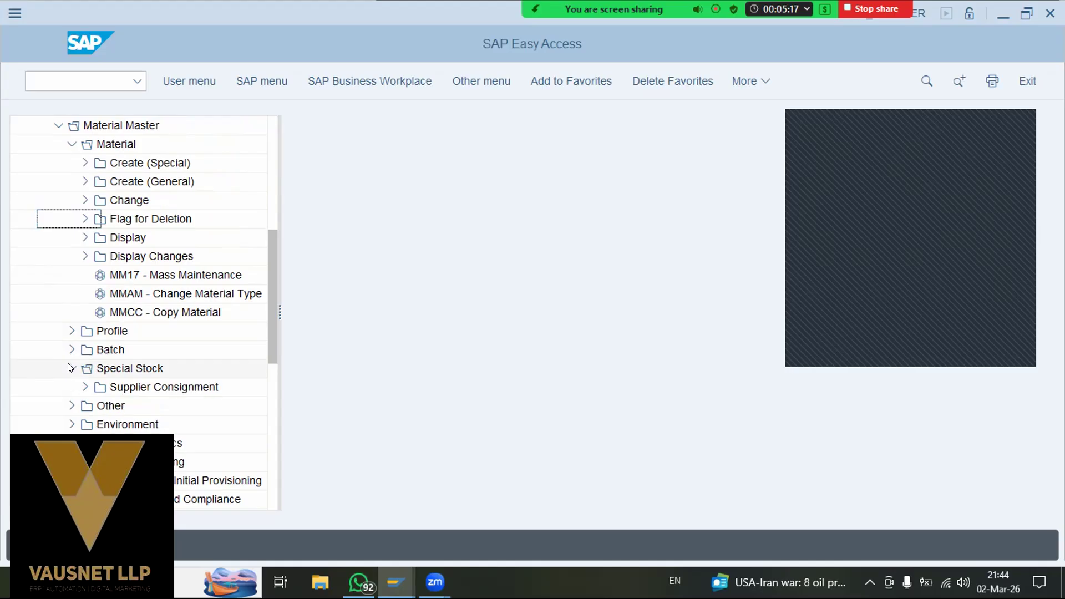
click(85, 388)
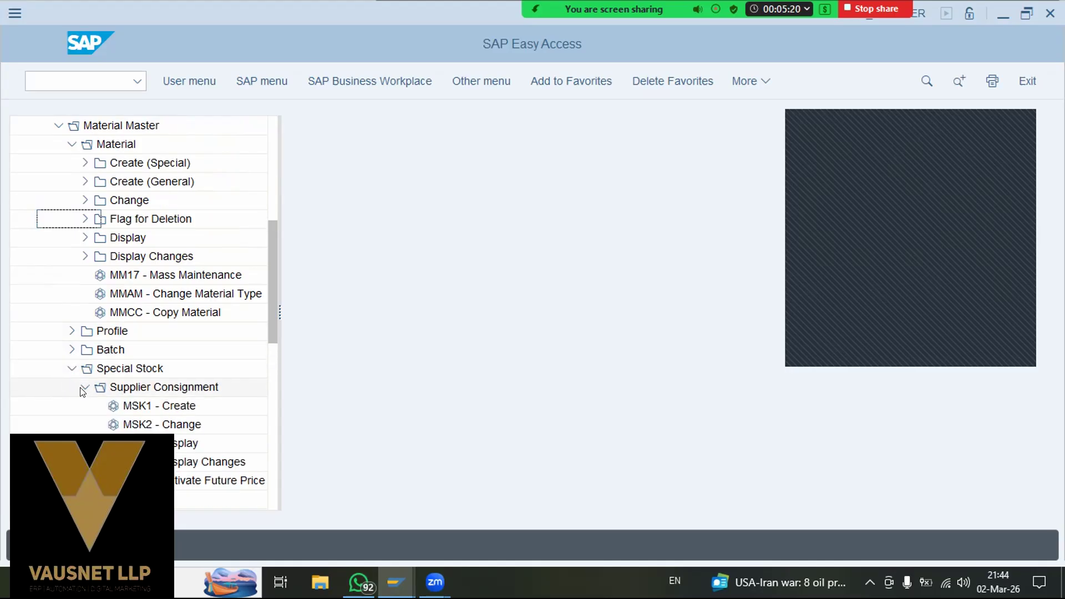
click(71, 369)
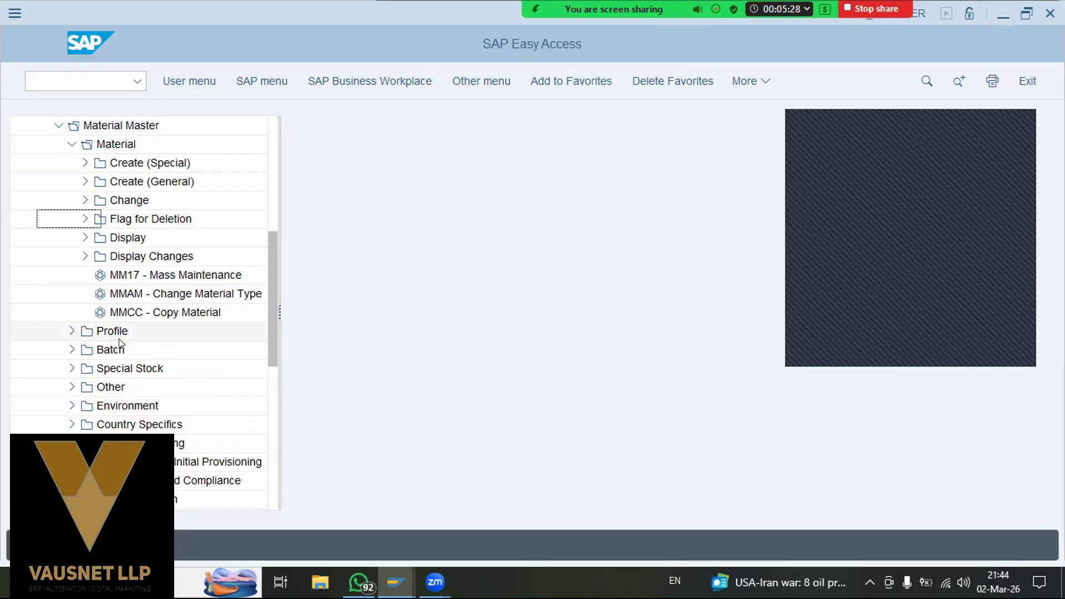
- Check the Create (Special) entries under Material, and start transaction MM01 - Immediately from Create (General)
scroll(119, 347, up, 1)
scroll(121, 344, up, 1)
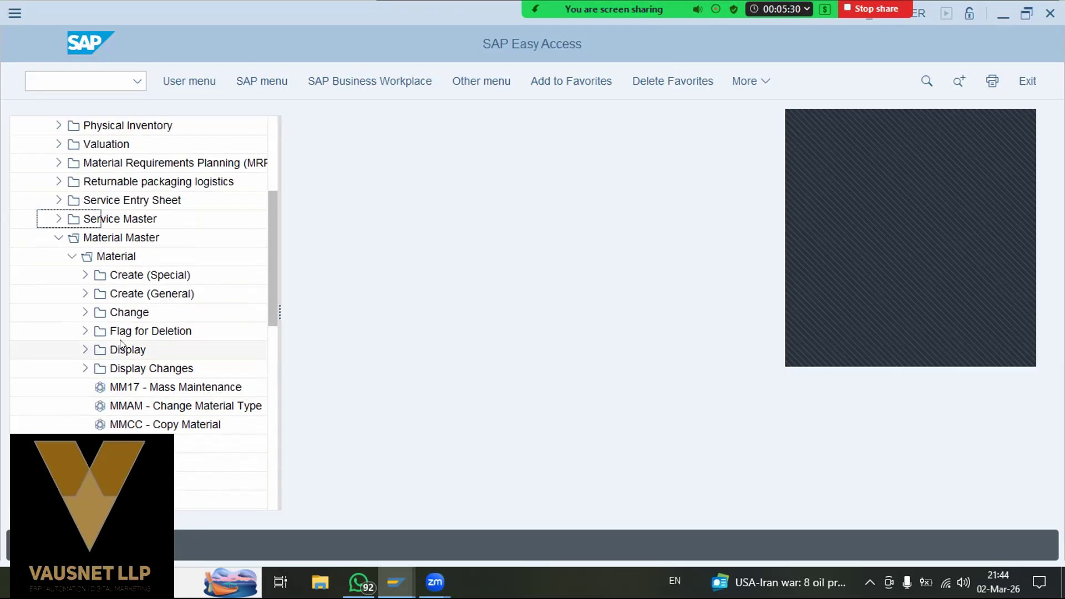
click(84, 276)
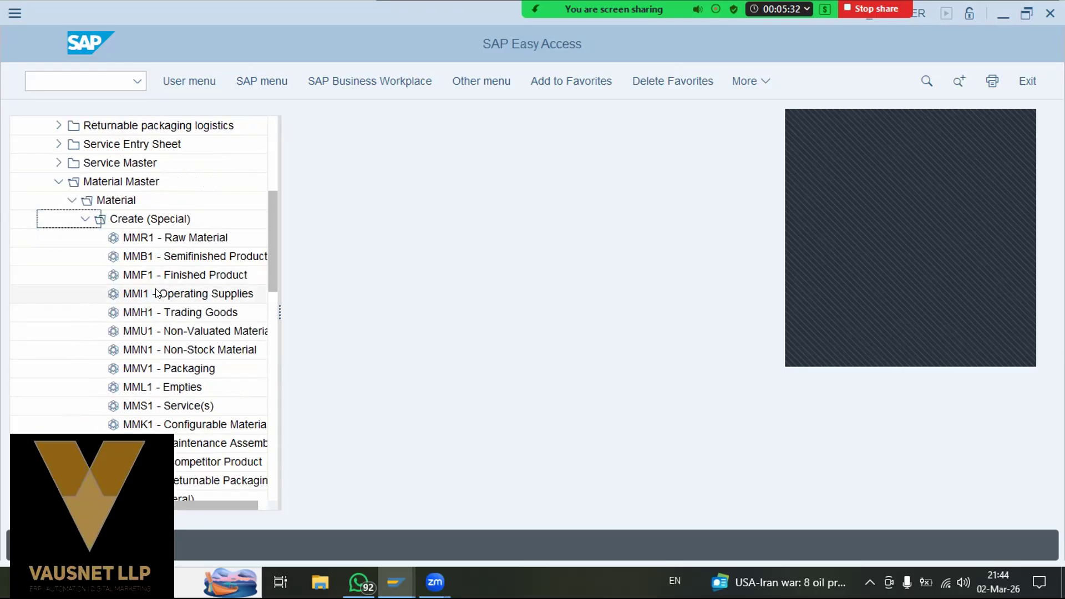
click(85, 218)
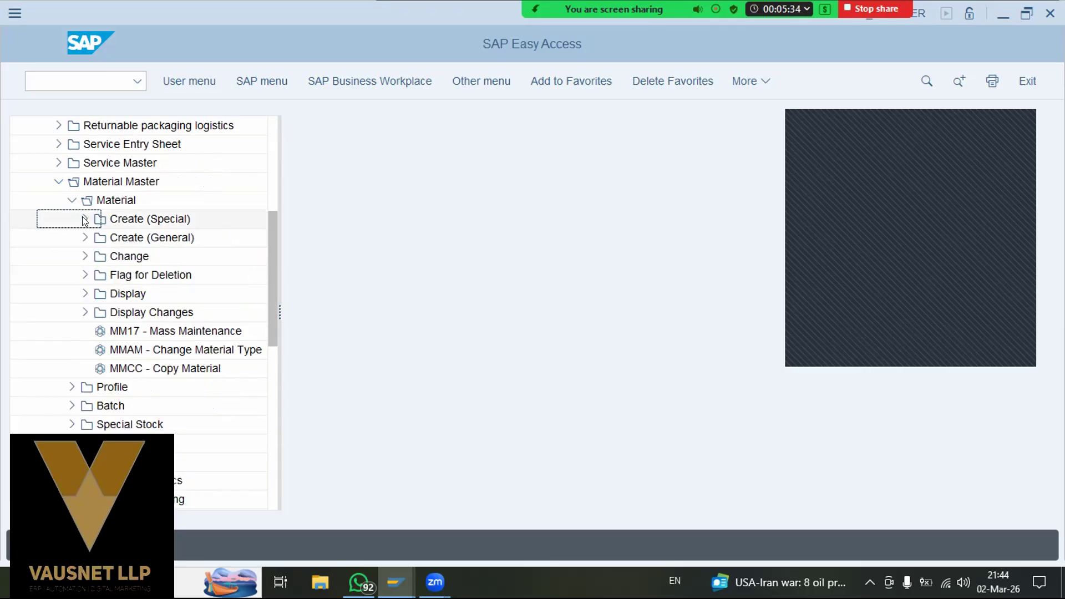
click(84, 240)
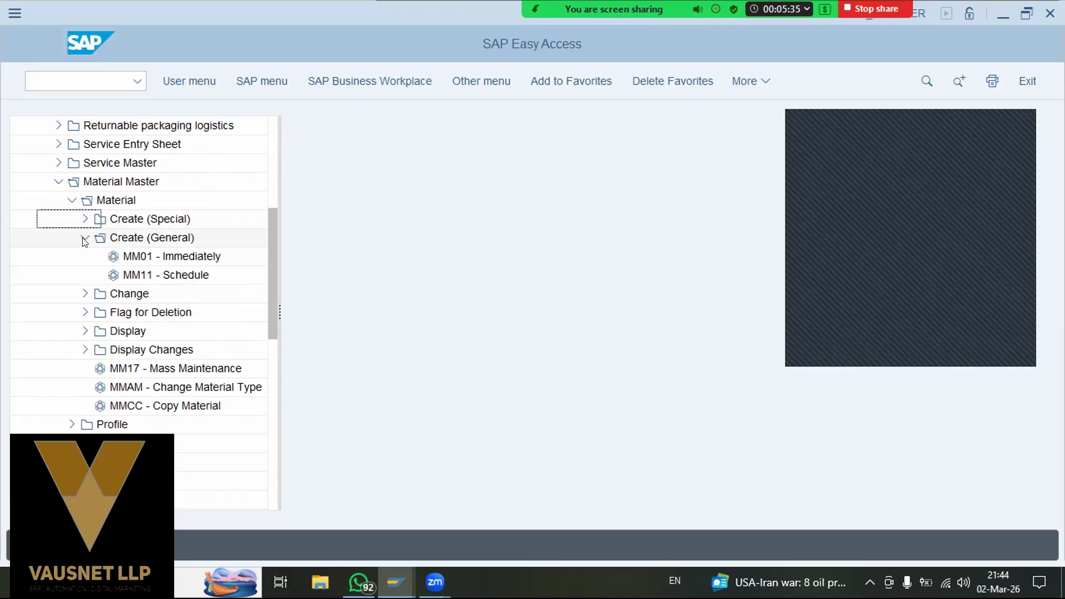
double_click(189, 258)
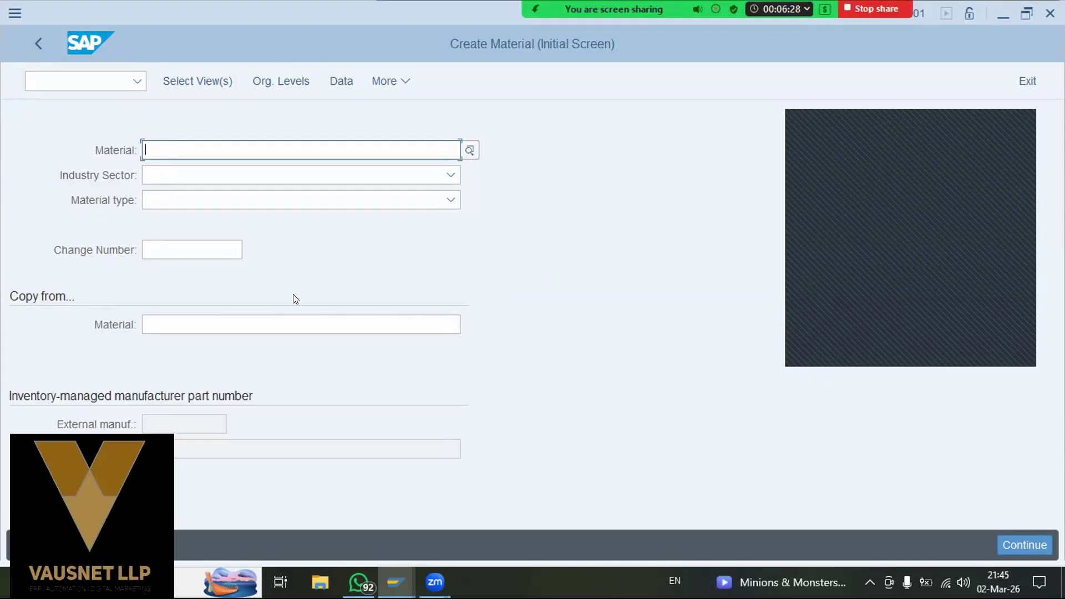
- Enter im-fg-001 as the material number of the new material
key(space)
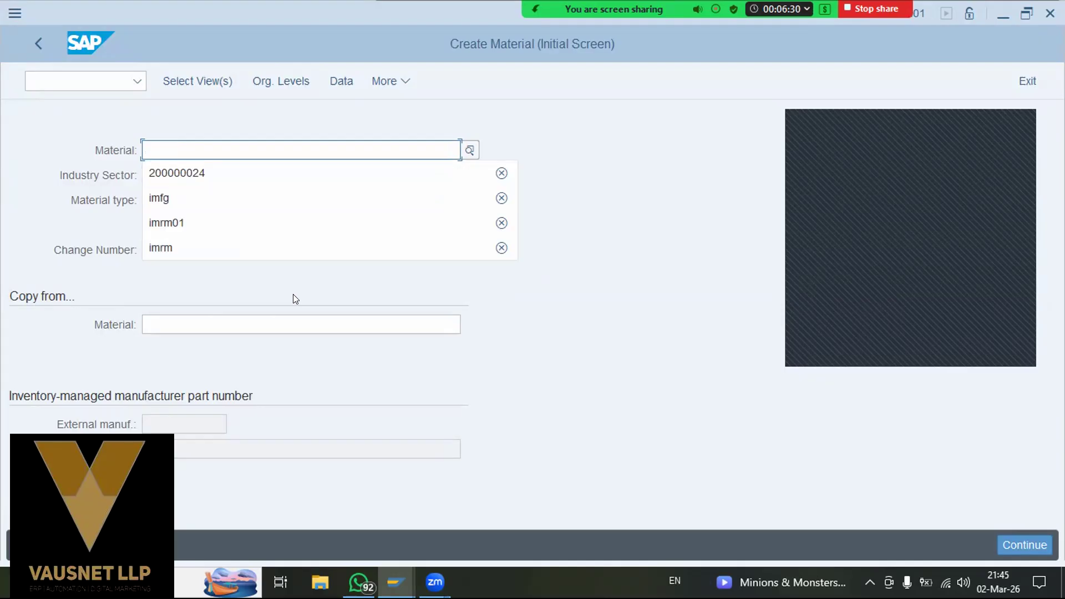
text(i)
key(BackSpace)
text(im)
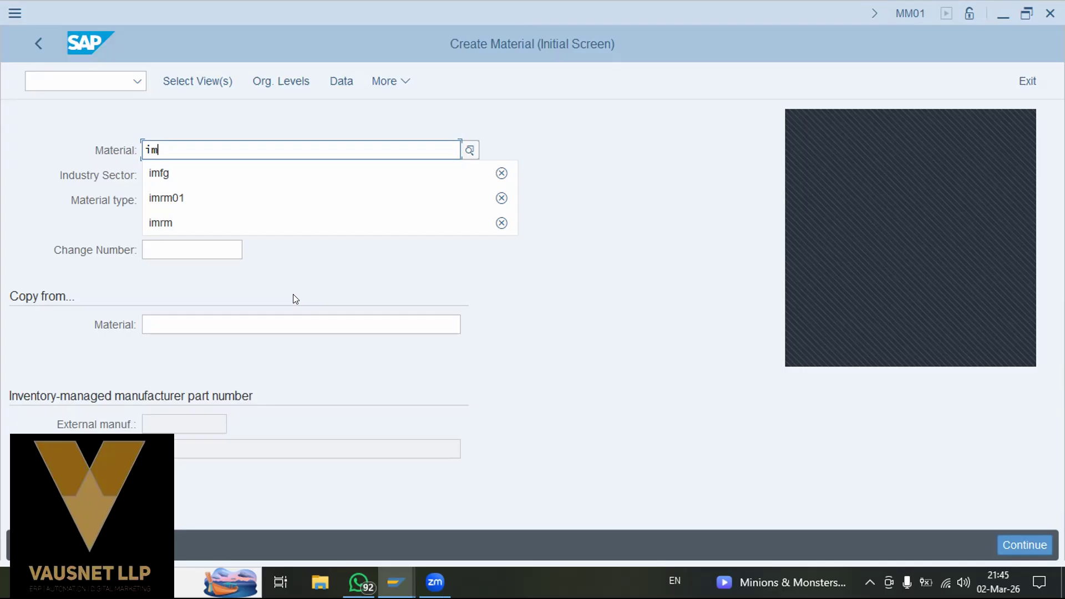
text(-)
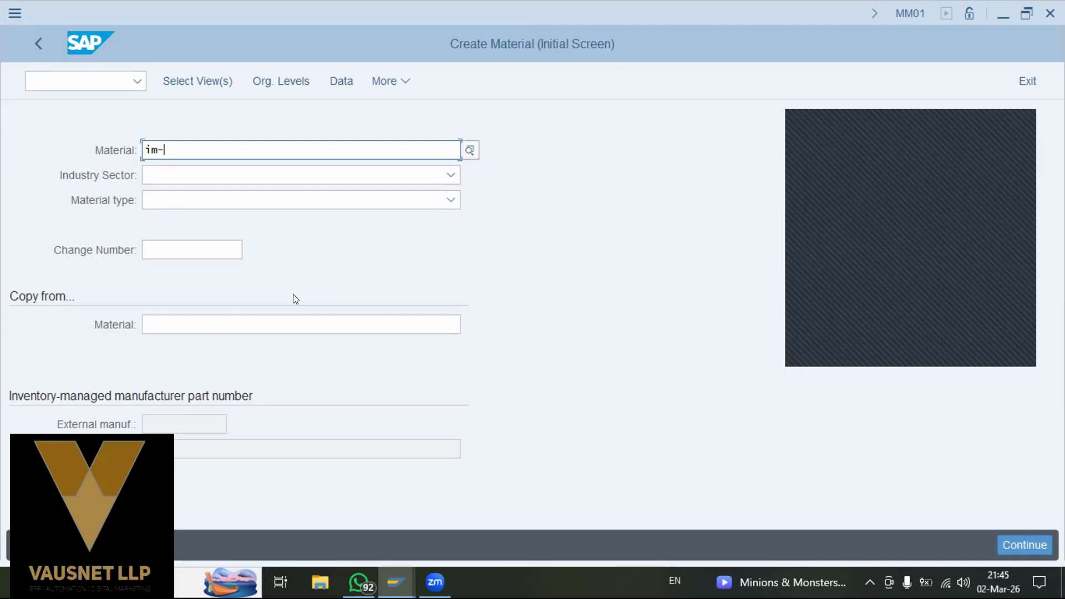
text(fg-001)
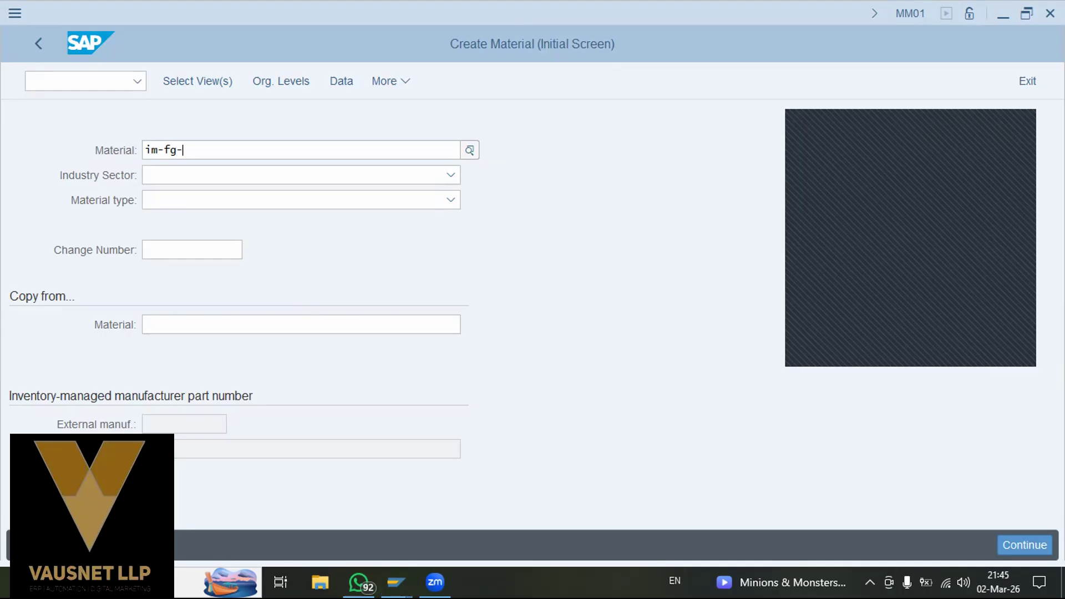
key(Return)
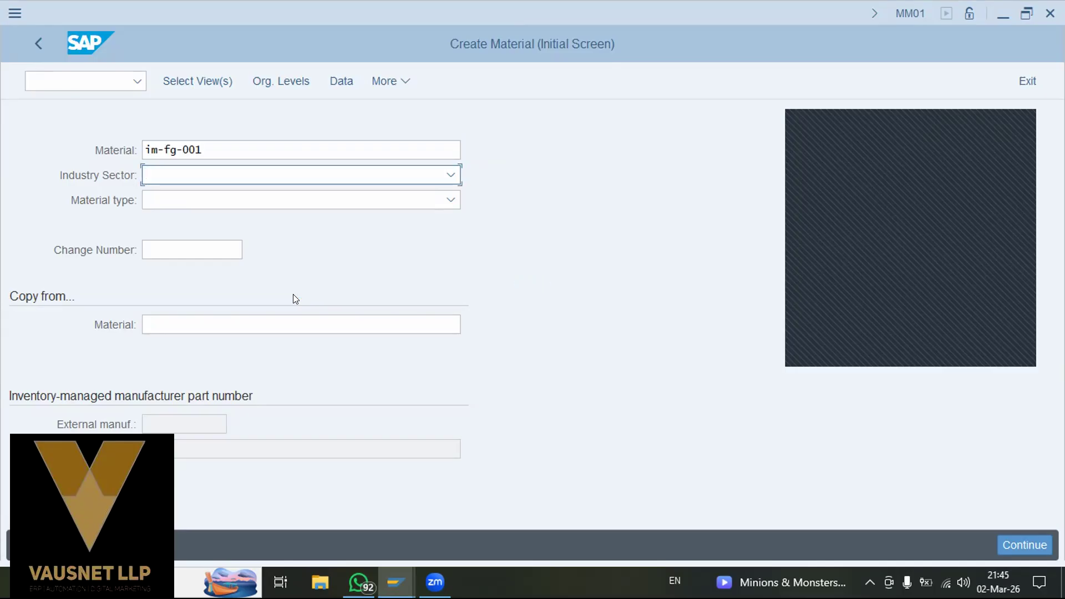
- Set the material's industry sector to Mechanical engineering
key(m)
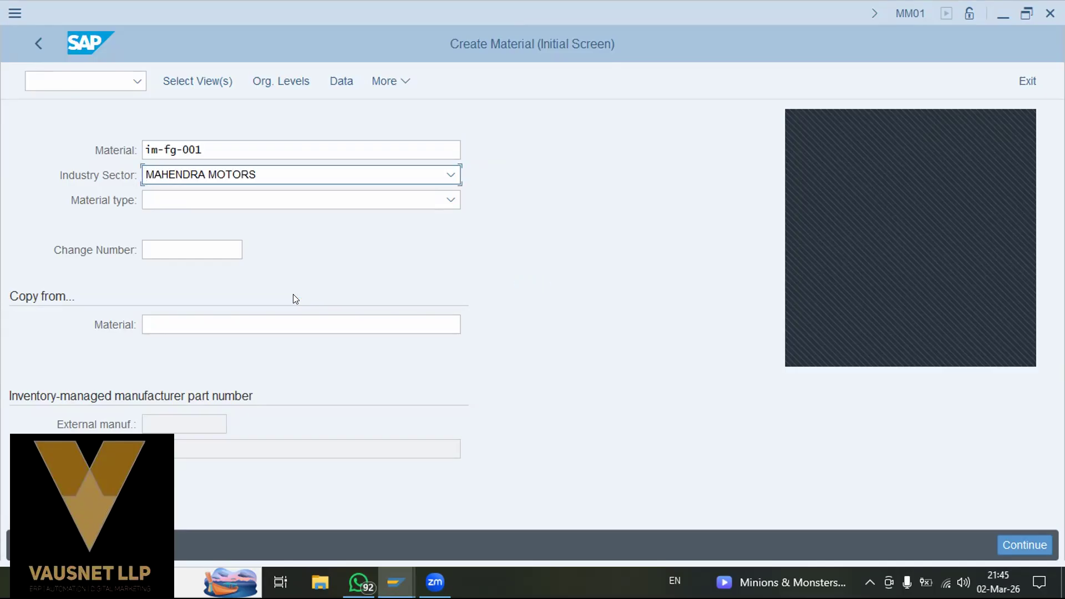
click(216, 174)
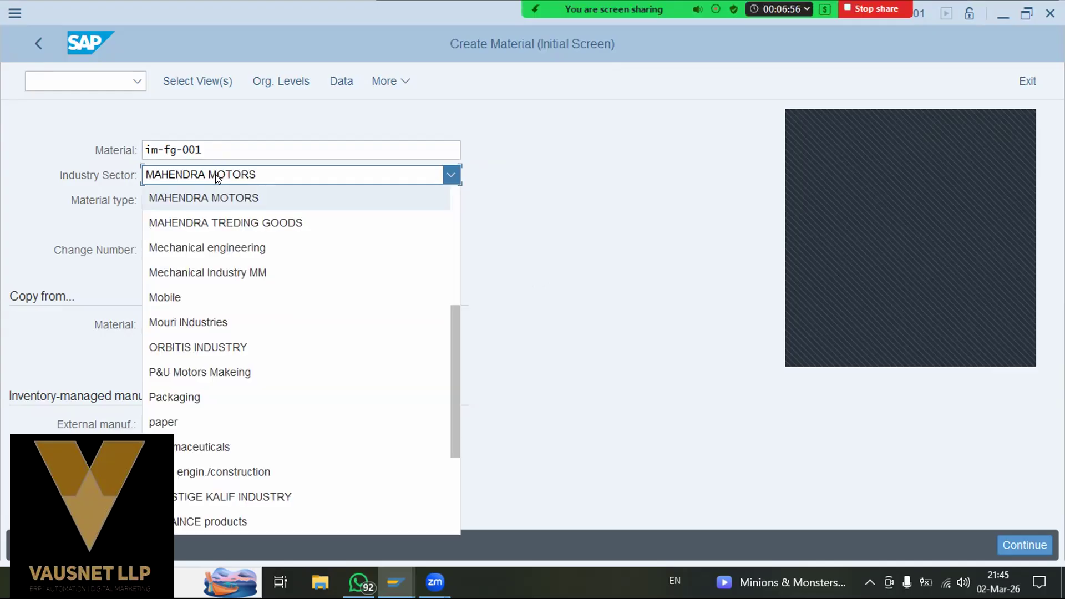
click(209, 247)
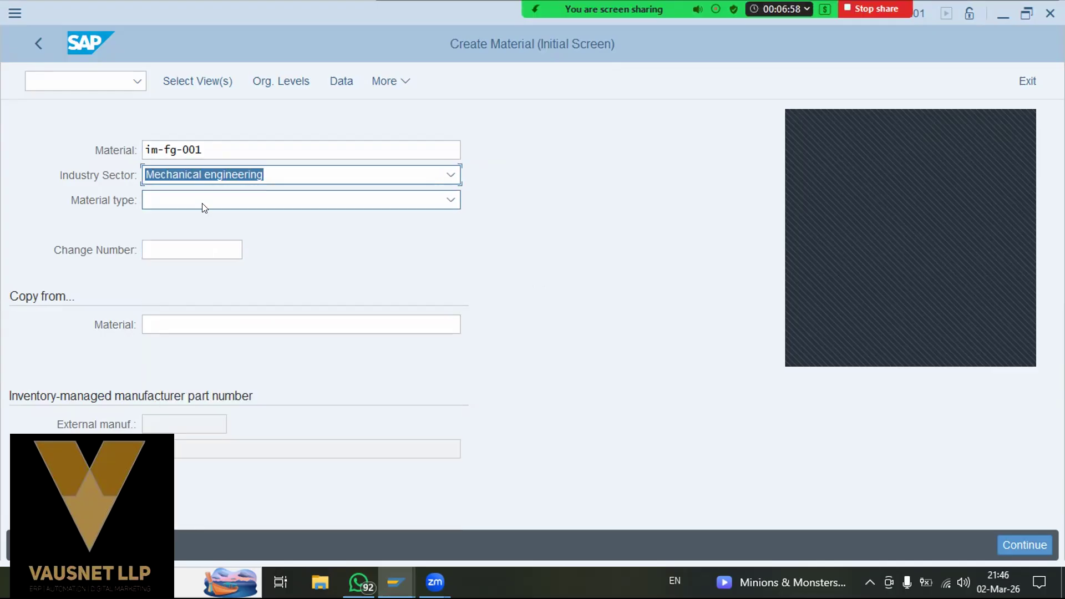
click(283, 179)
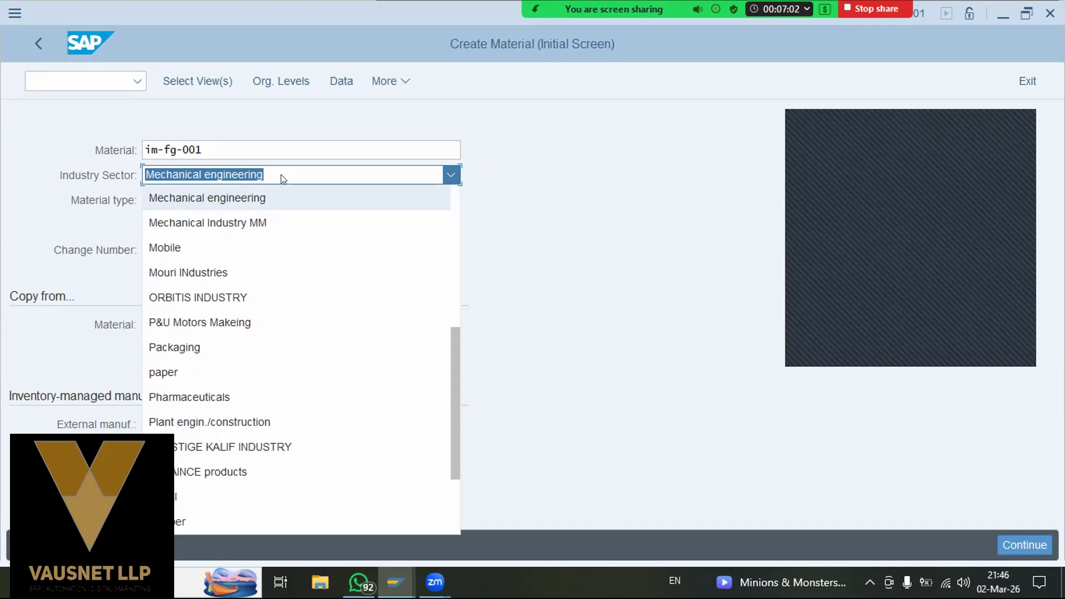
click(80, 201)
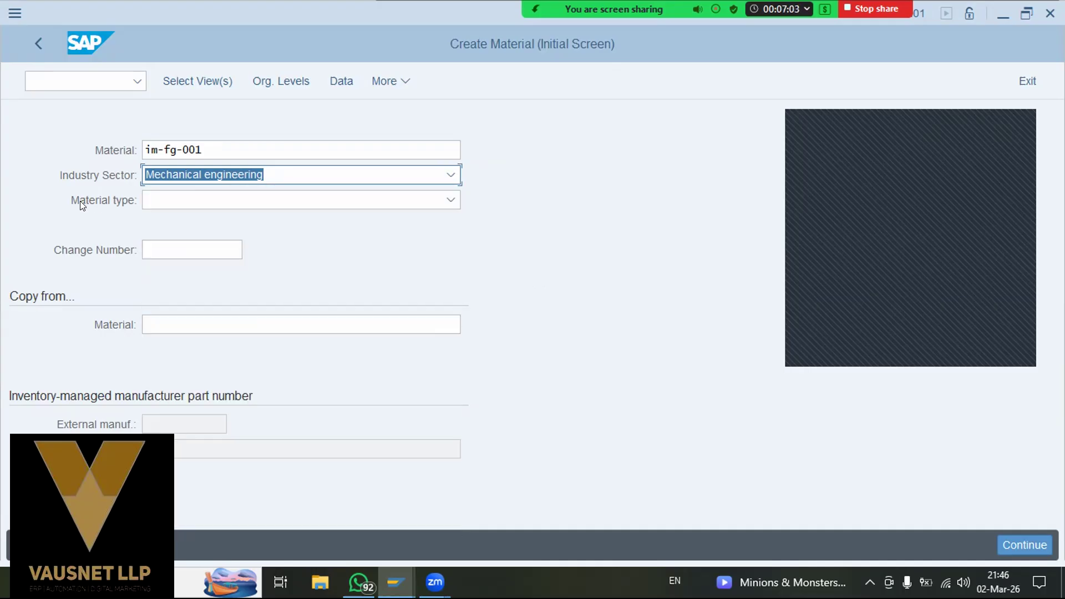
- Change the material number to im-rm-001
click(191, 205)
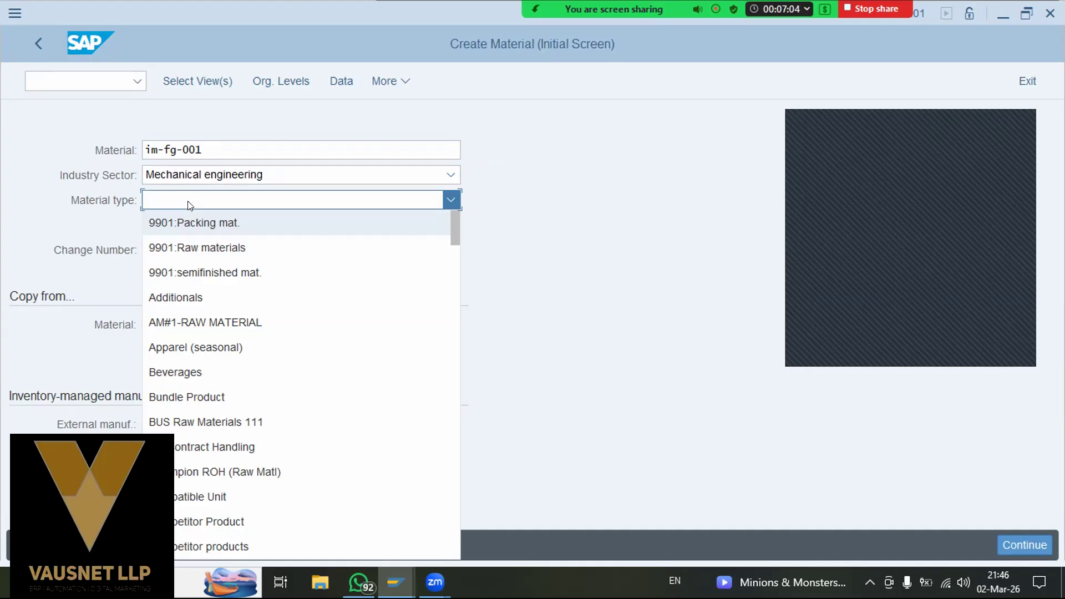
click(173, 147)
double_click(172, 148)
text(rm)
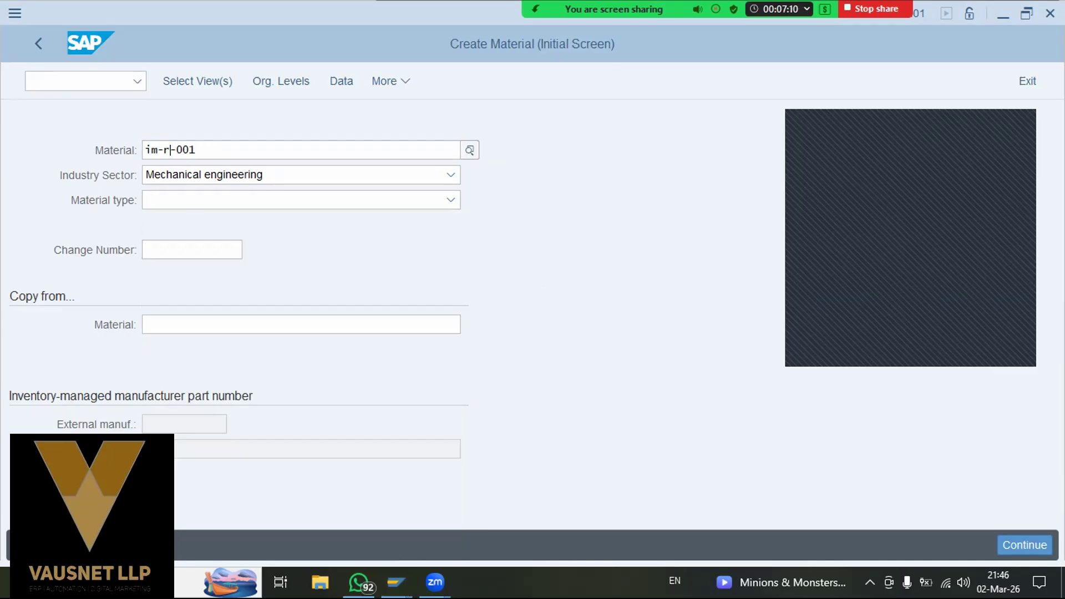
- Set the material type to Raw Material
click(183, 200)
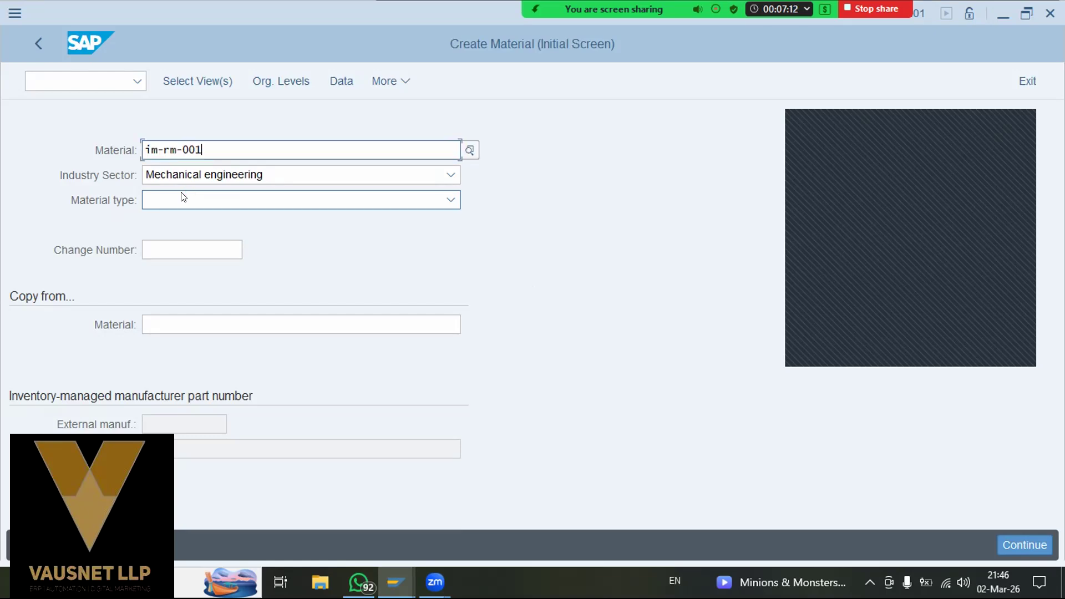
scroll(219, 390, down, 4)
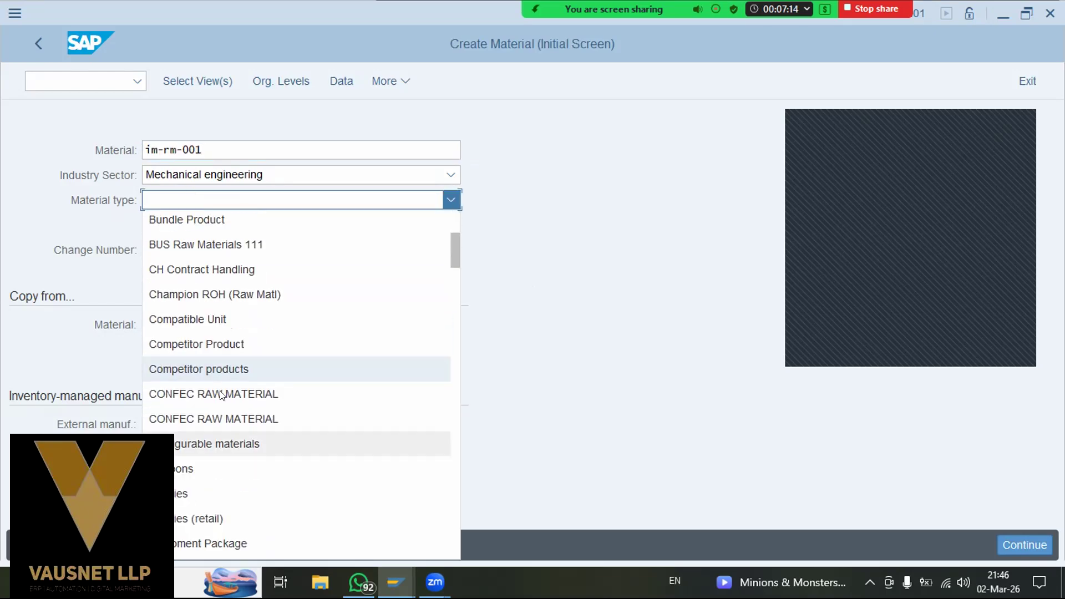
scroll(220, 392, down, 3)
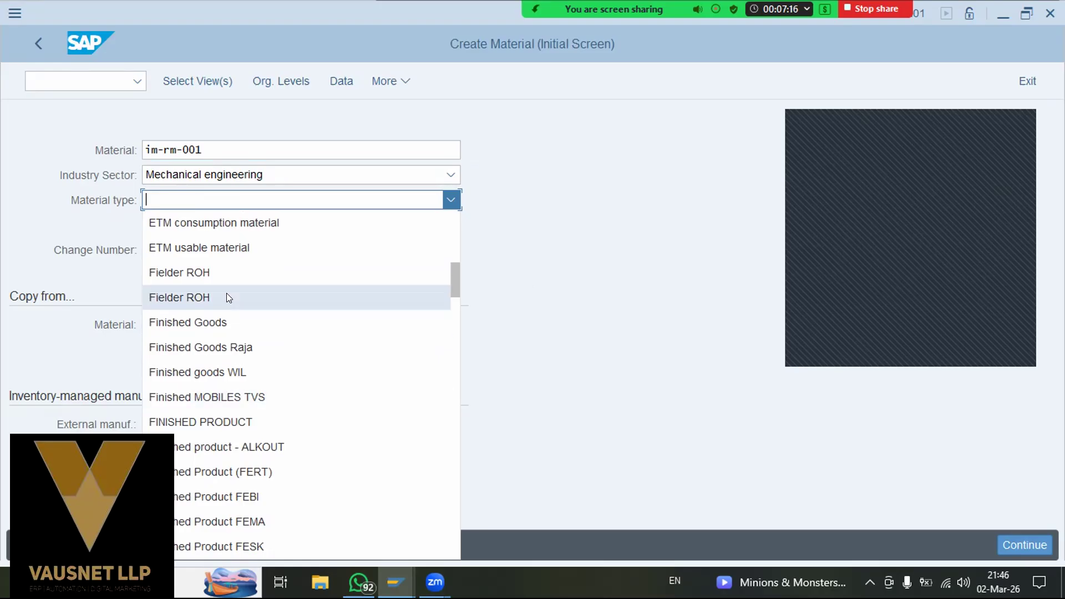
scroll(241, 391, down, 6)
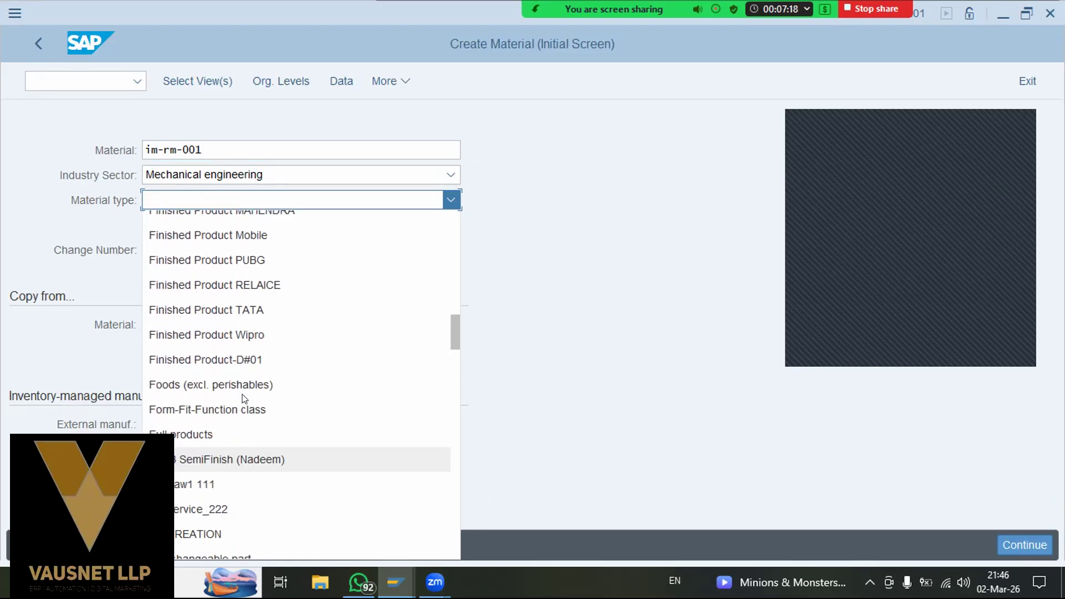
scroll(241, 393, down, 5)
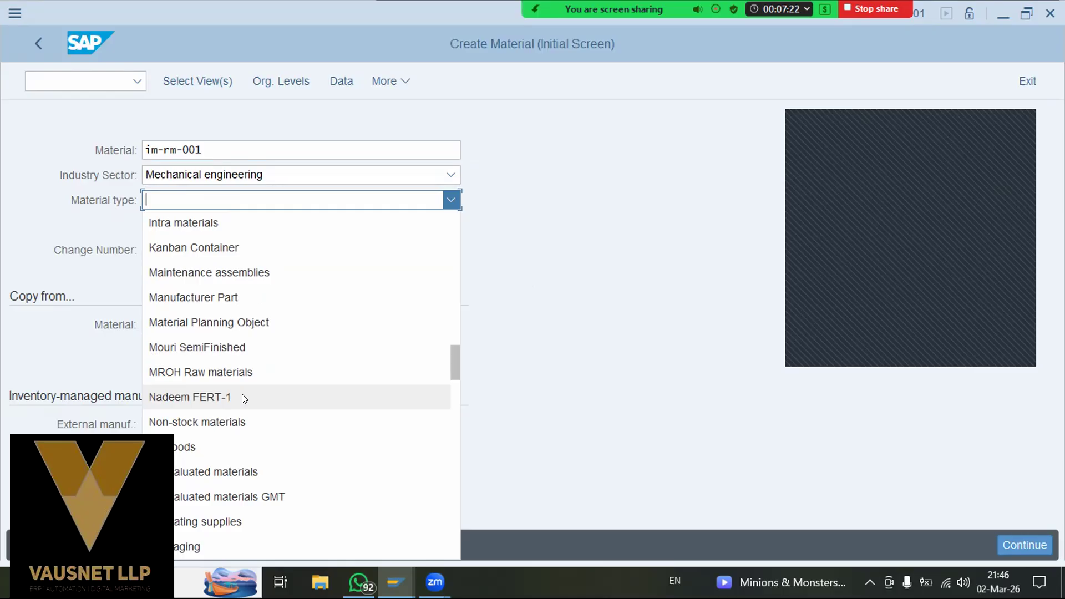
scroll(243, 398, up, 3)
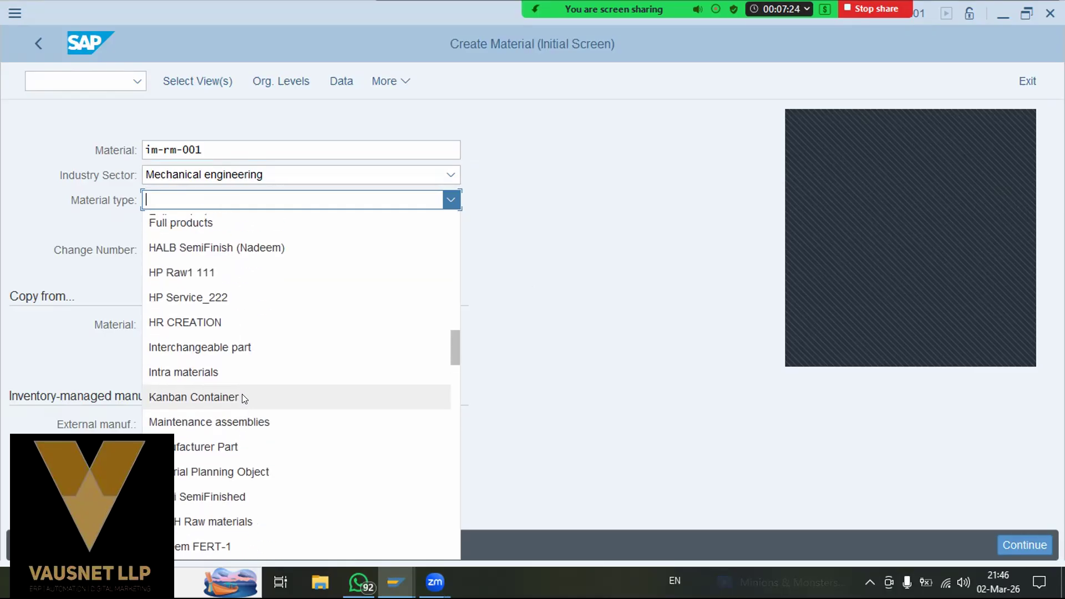
scroll(243, 395, down, 6)
scroll(243, 395, down, 9)
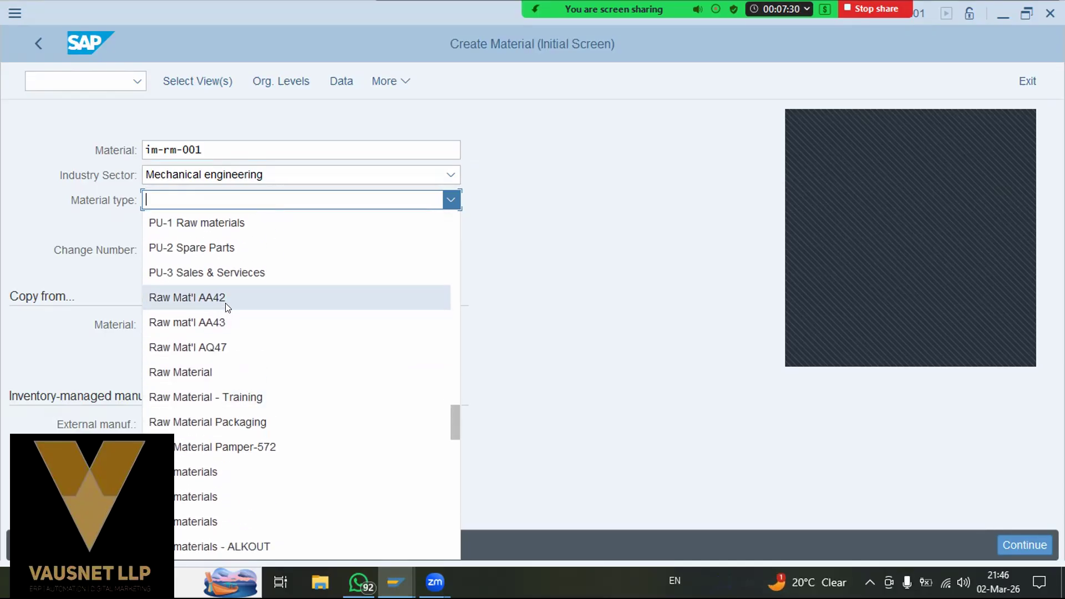
click(227, 369)
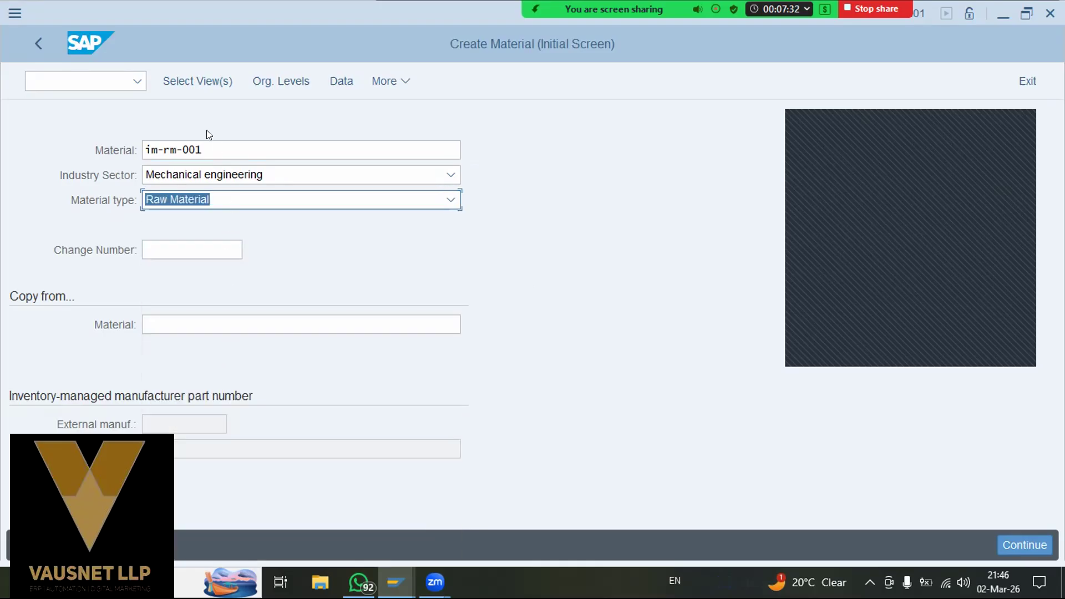
- Clear the material number and open the view selection for the raw material
click(204, 81)
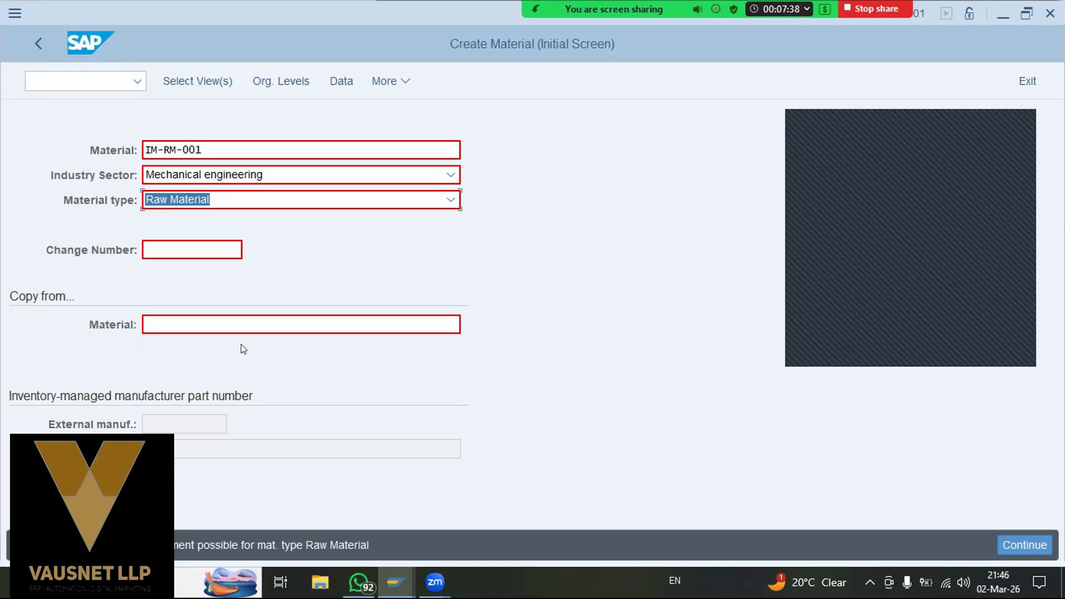
click(186, 147)
drag(185, 145, 132, 146)
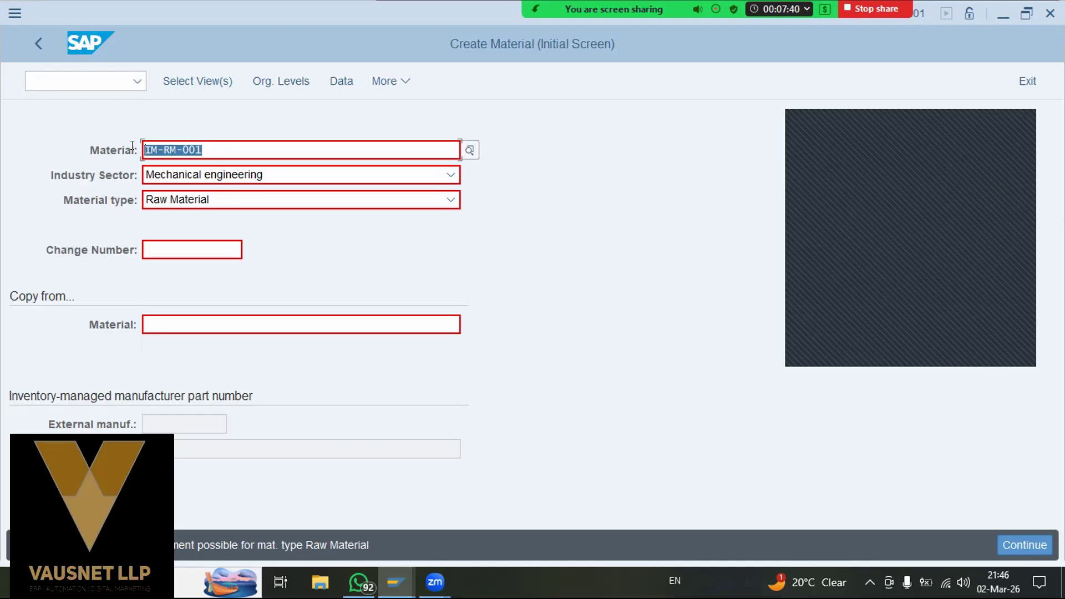
key(BackSpace)
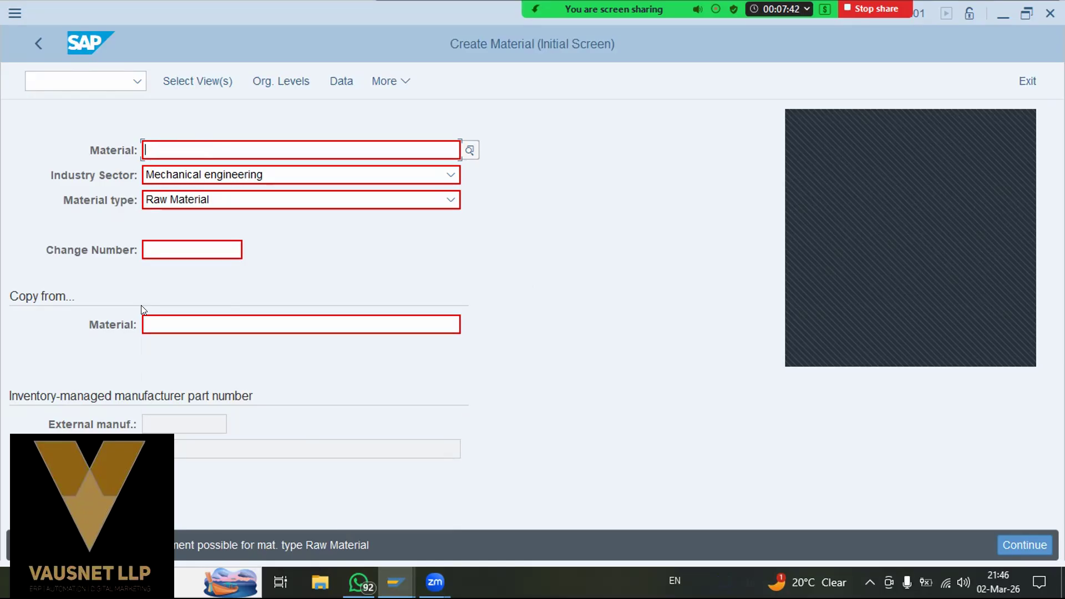
click(197, 81)
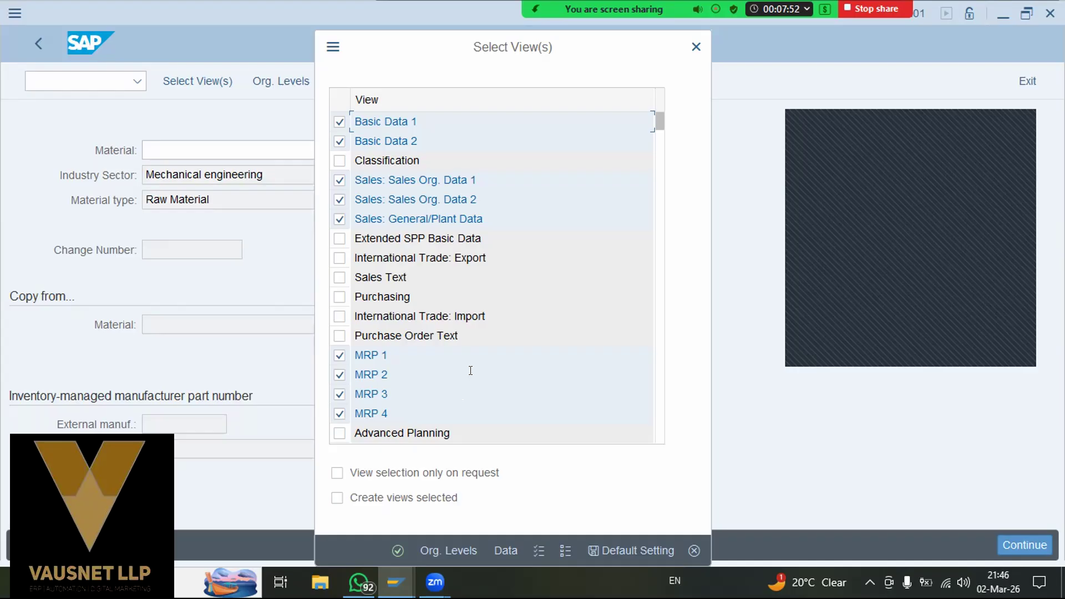
- Examine the Basic Data, Sales Org. Data 1 and 2, and Sales: General/Plant Data entries in the view list
scroll(471, 371, down, 2)
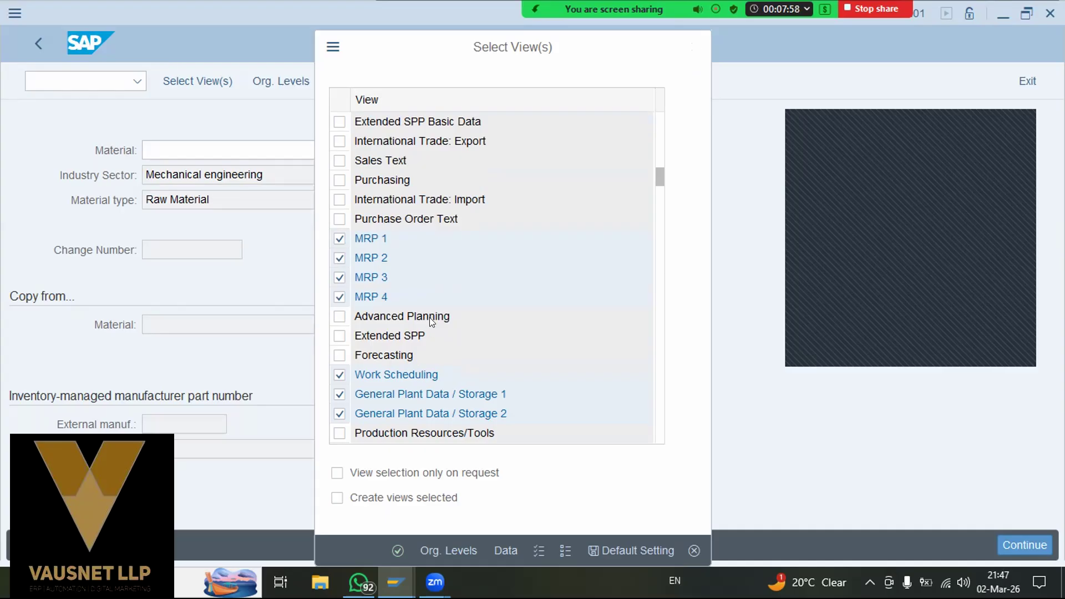
scroll(431, 317, up, 2)
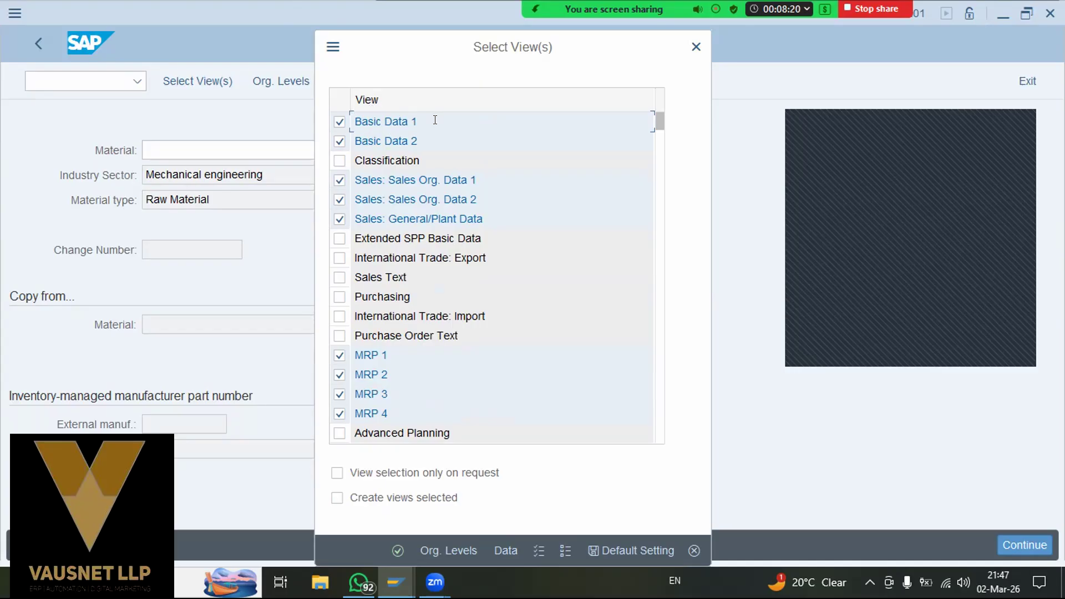
drag(359, 181, 437, 189)
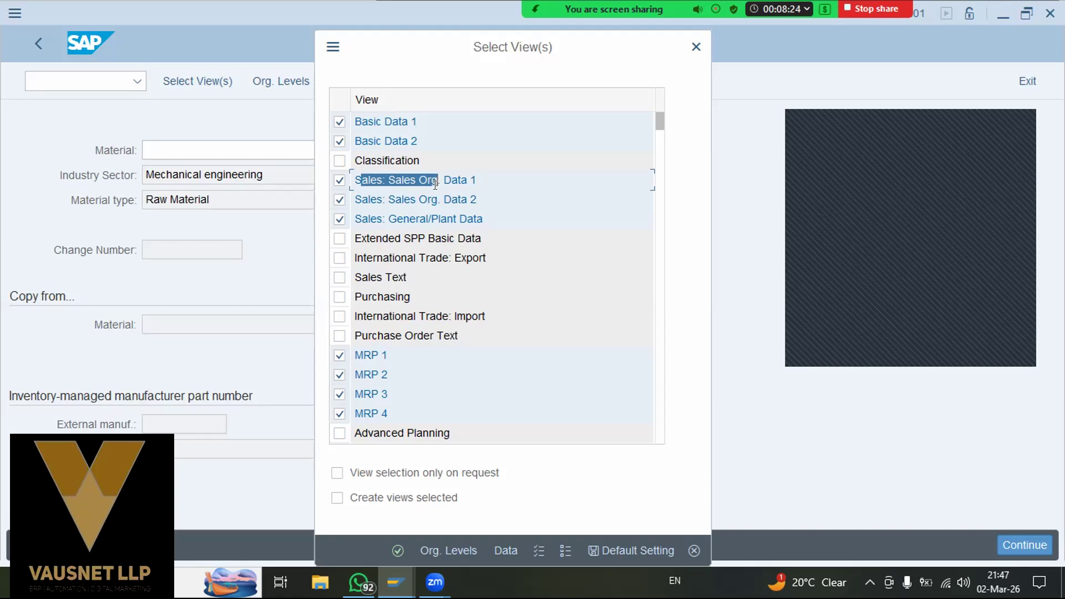
drag(388, 198, 493, 196)
drag(388, 180, 471, 181)
drag(387, 199, 459, 199)
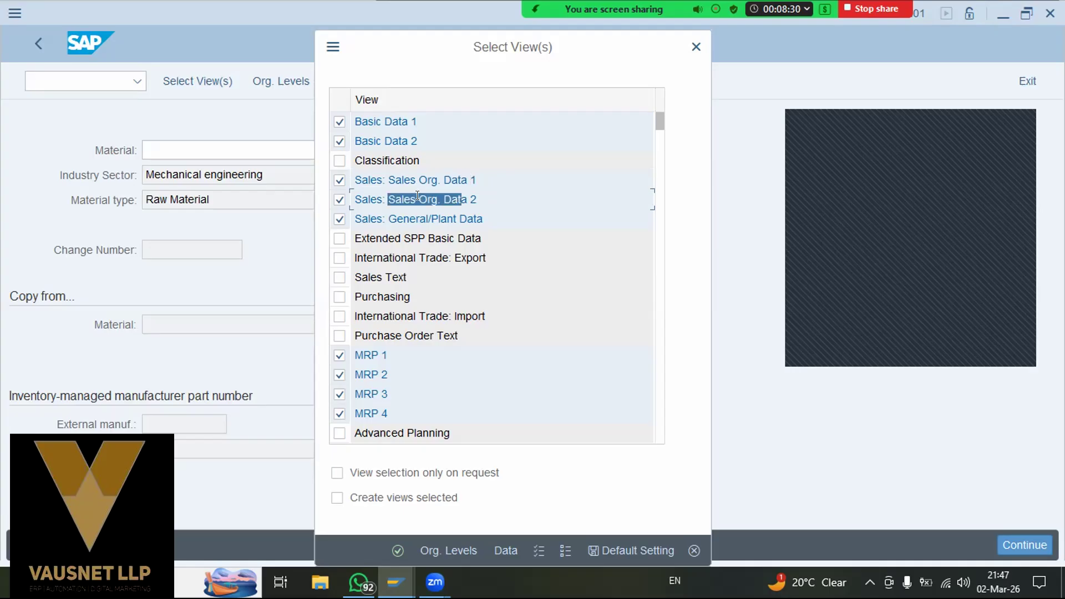
double_click(398, 199)
drag(388, 218, 497, 213)
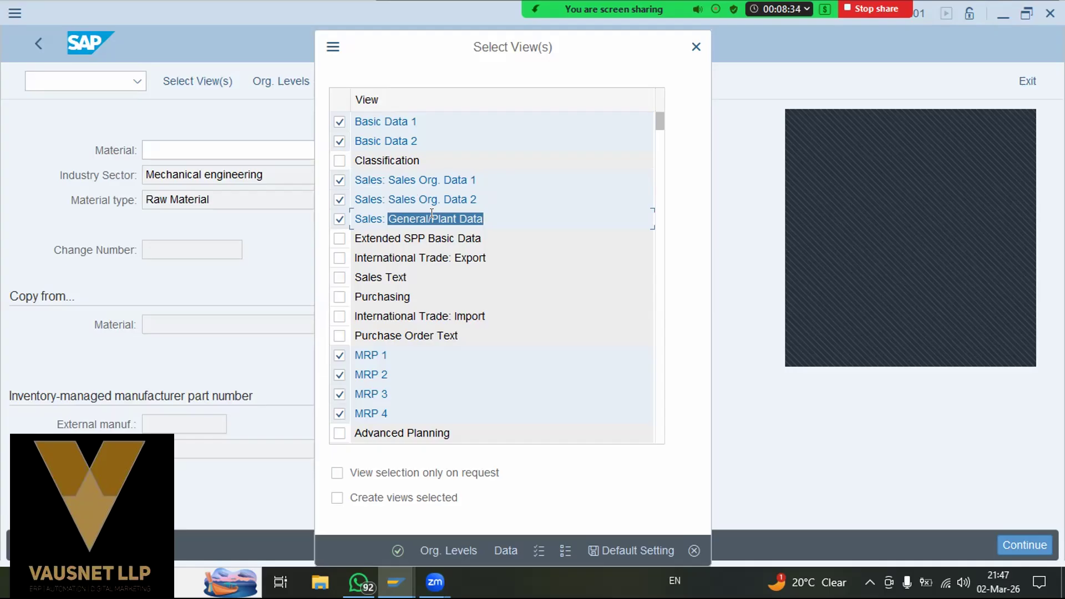
- Examine the MRP 1 to MRP 4 and General Plant Data / Storage entries in the view list
scroll(432, 213, down, 1)
click(392, 298)
click(390, 316)
click(391, 335)
click(392, 348)
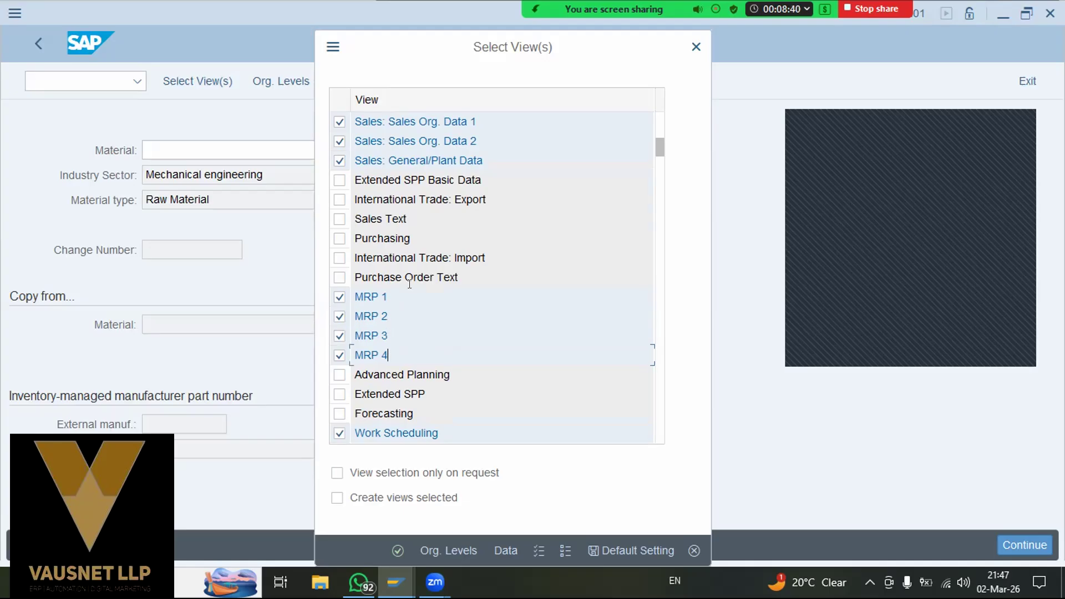
scroll(416, 280, down, 2)
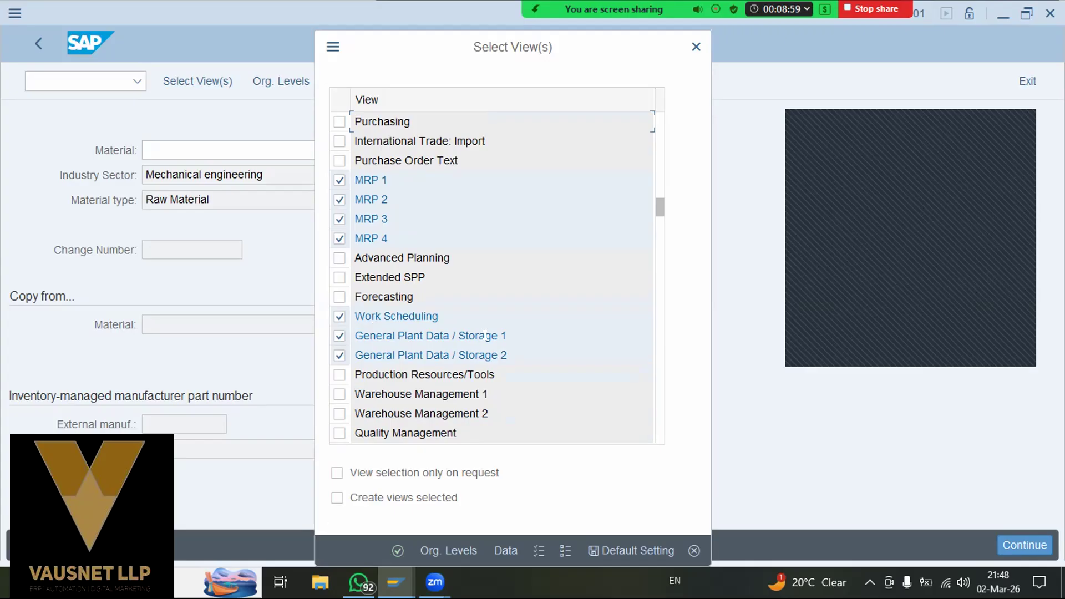
drag(397, 355, 510, 356)
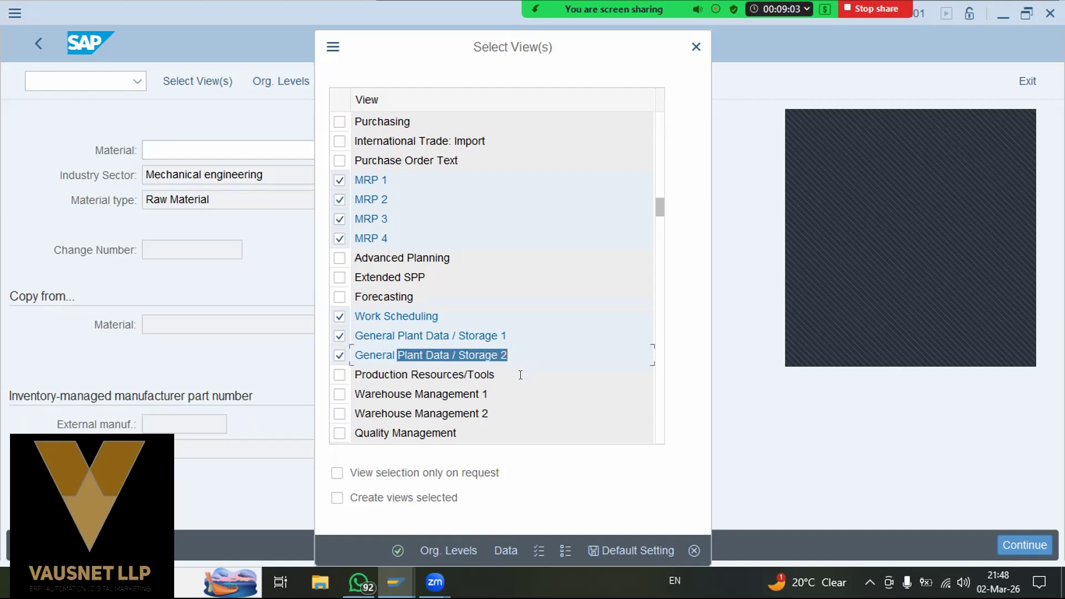
click(508, 350)
drag(425, 354, 516, 348)
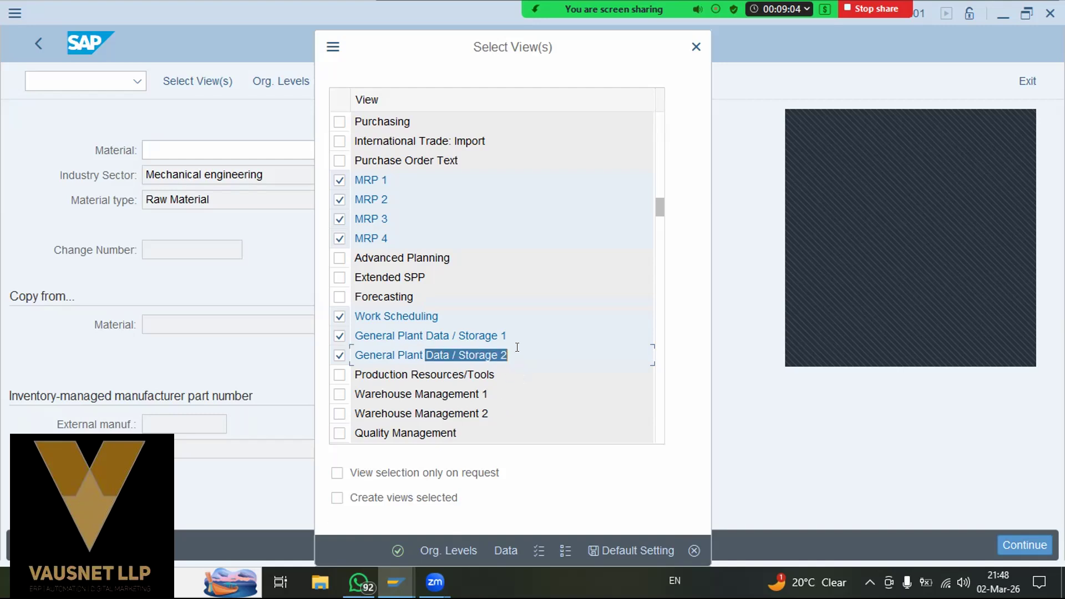
click(395, 355)
double_click(479, 355)
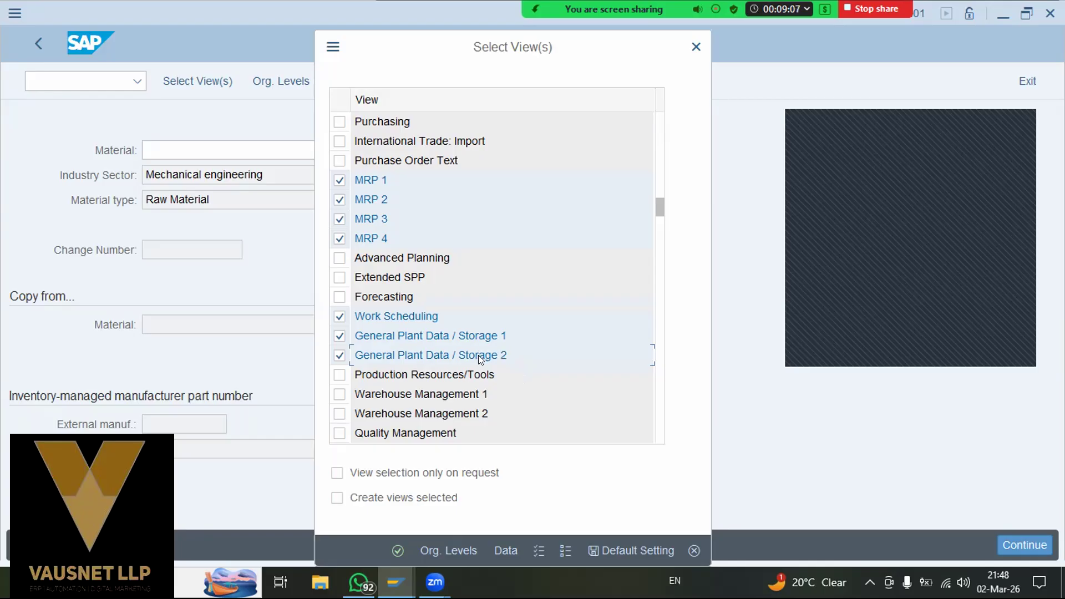
scroll(480, 355, down, 1)
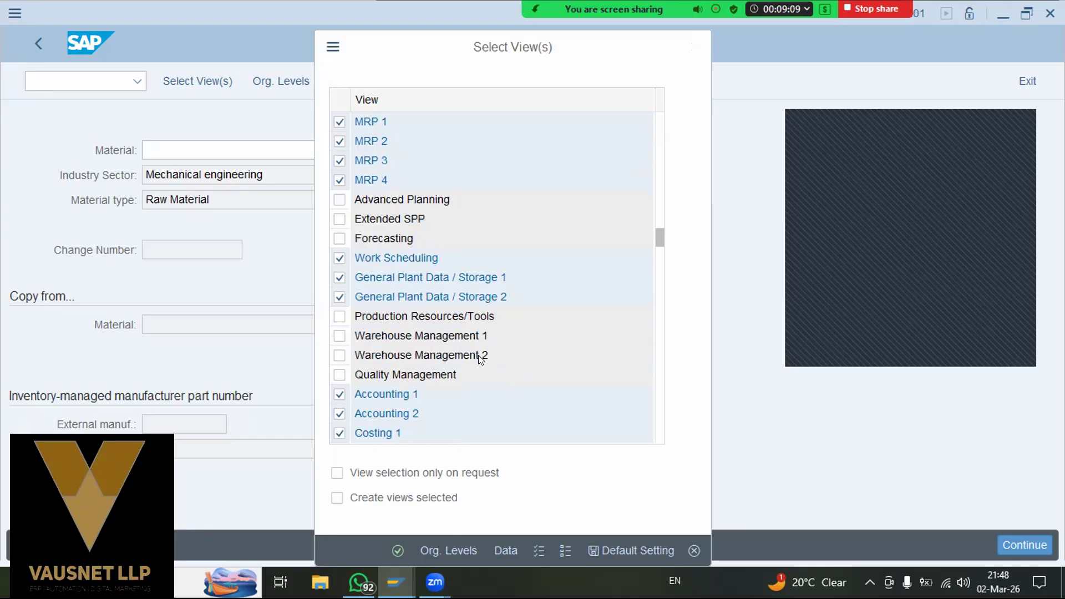
scroll(479, 355, down, 2)
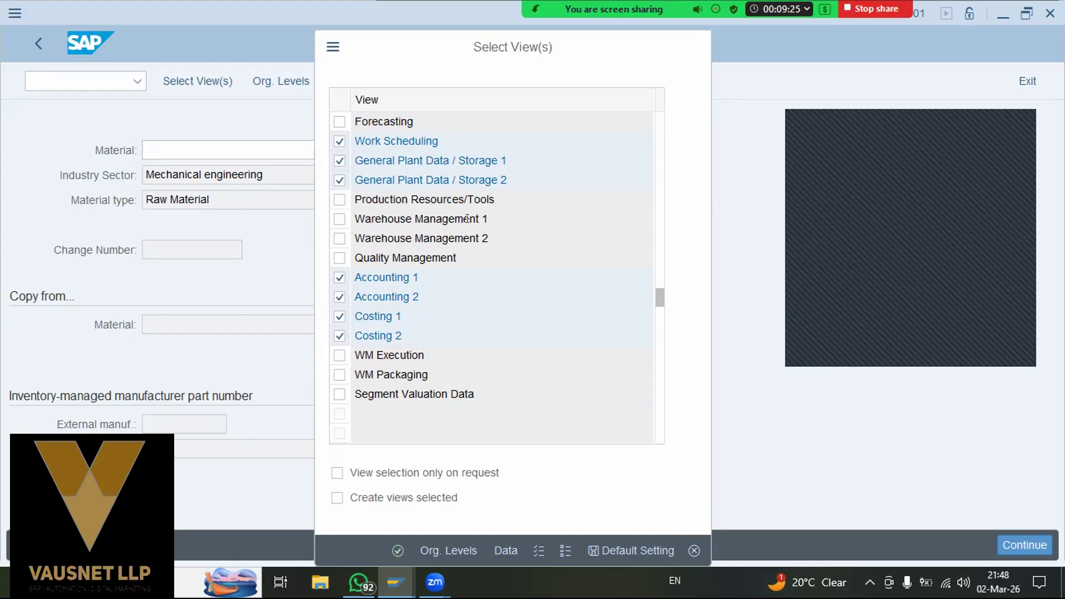
- Examine the Quality Management entry in the view list
scroll(469, 218, up, 1)
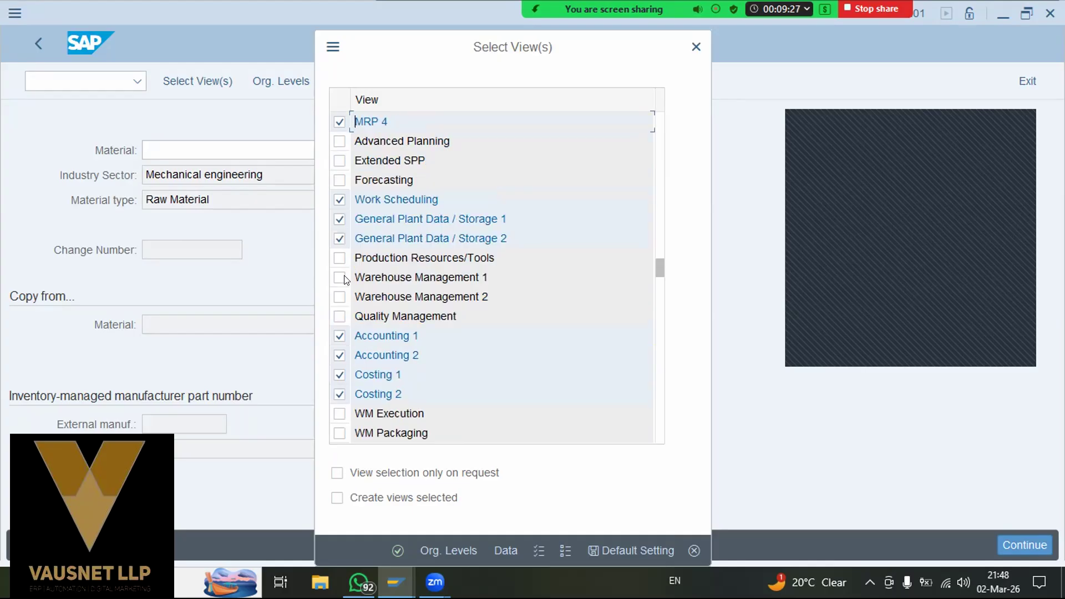
drag(379, 314, 437, 313)
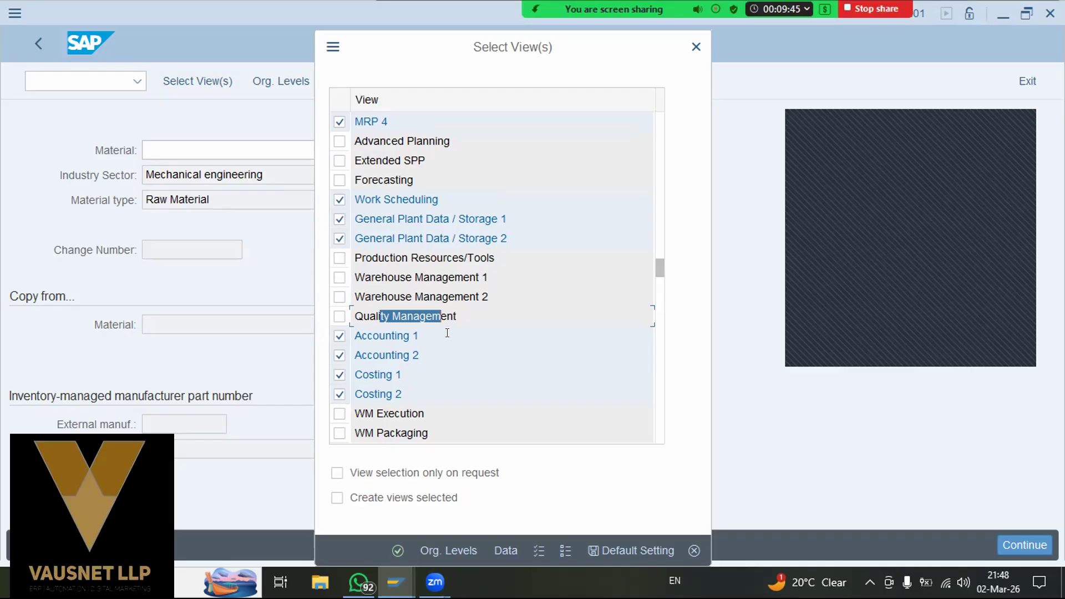
drag(368, 316, 469, 310)
click(367, 313)
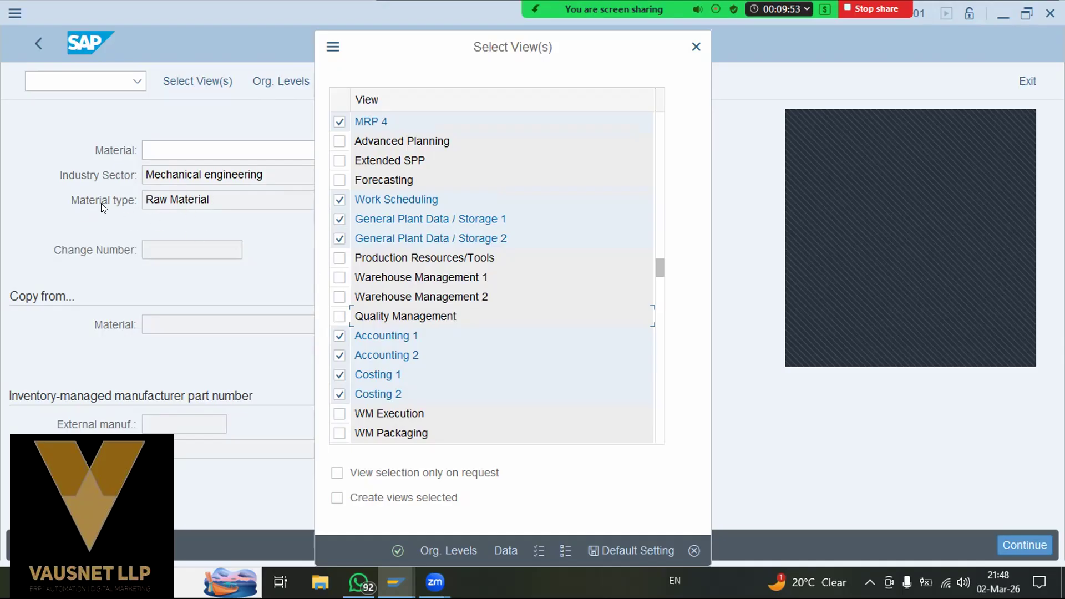
drag(389, 317, 461, 317)
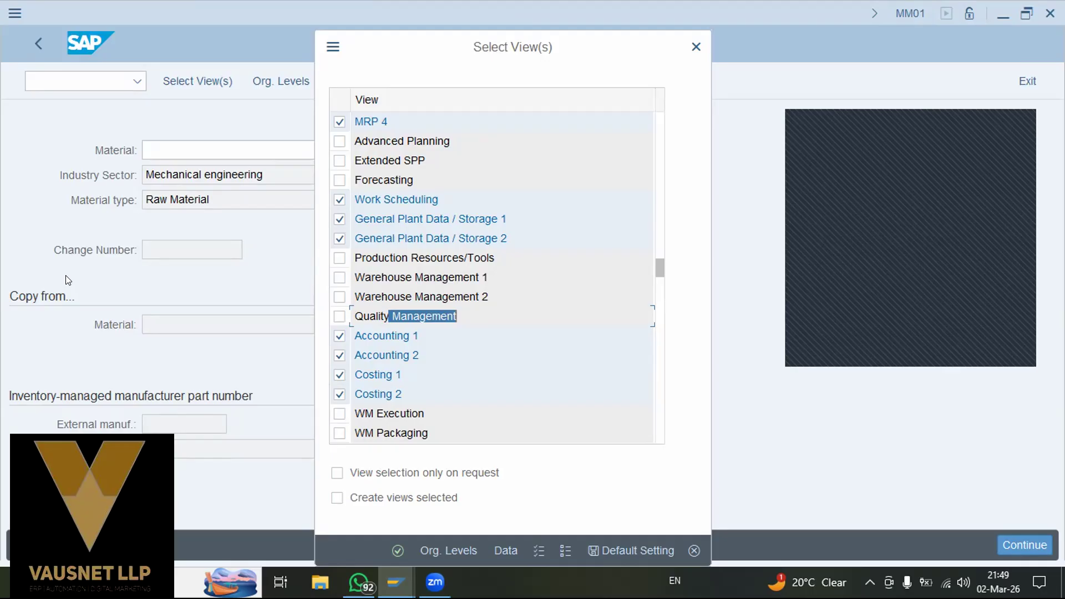
drag(354, 315, 460, 313)
click(465, 311)
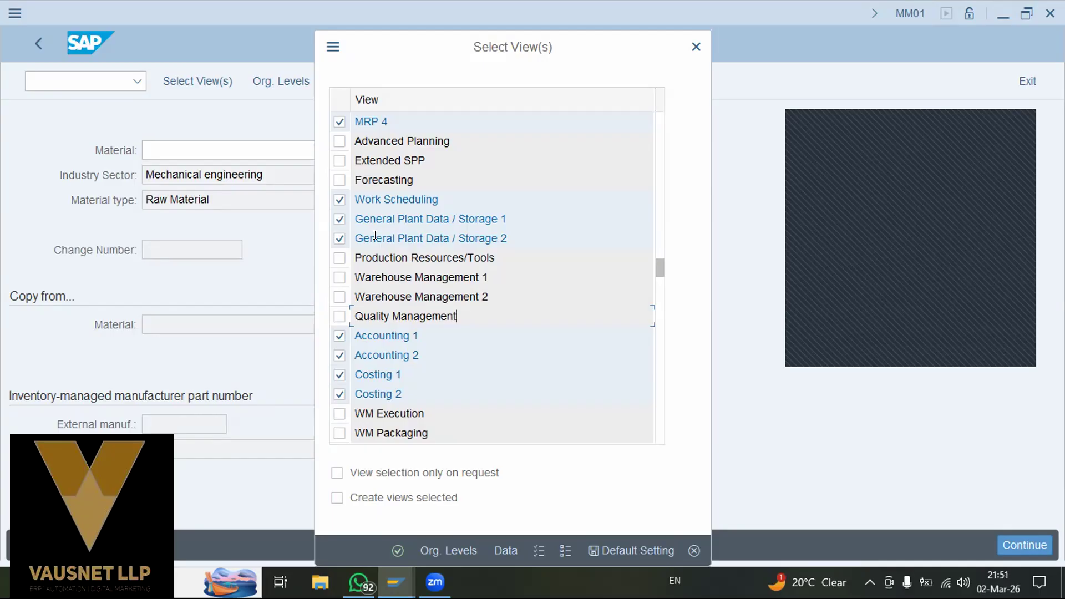
drag(354, 315, 472, 311)
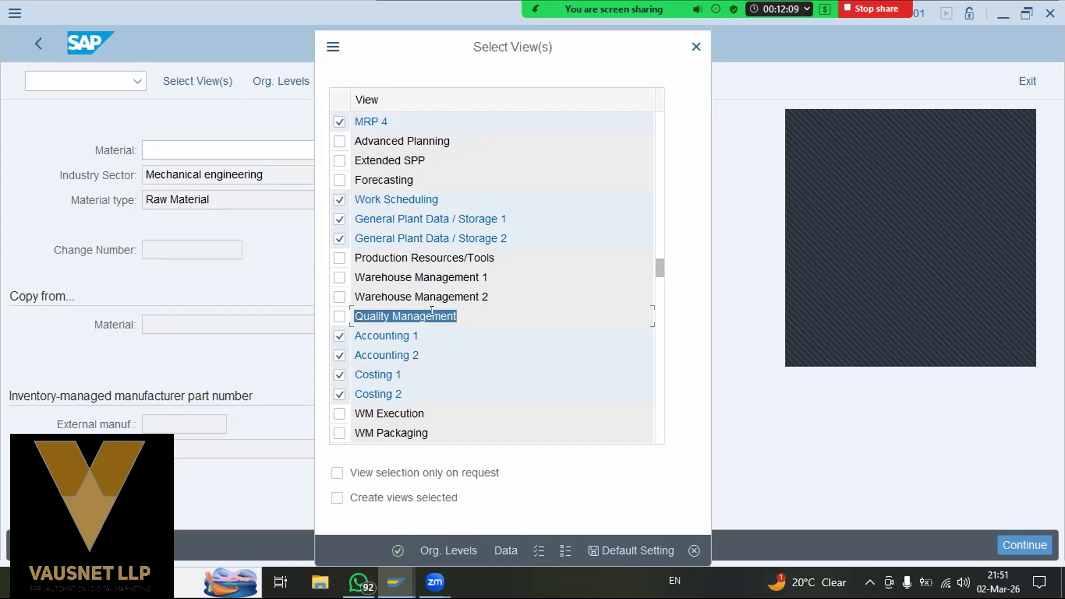
- Examine the Accounting, Costing, WM Execution and WM Packaging entries at the end of the view list
scroll(444, 344, down, 1)
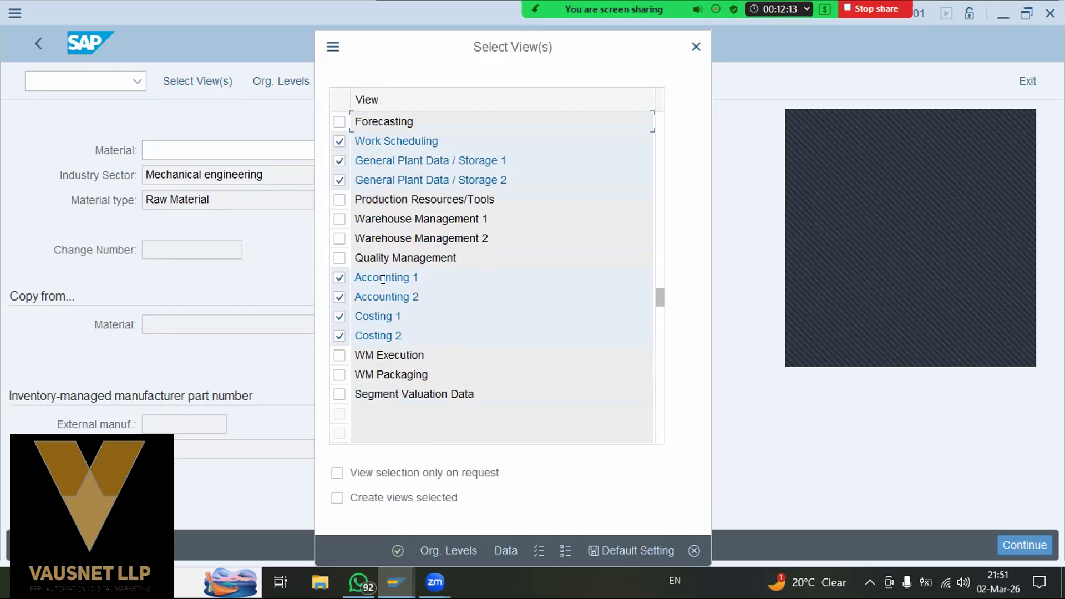
drag(383, 277, 421, 273)
drag(353, 296, 423, 295)
click(403, 315)
click(407, 335)
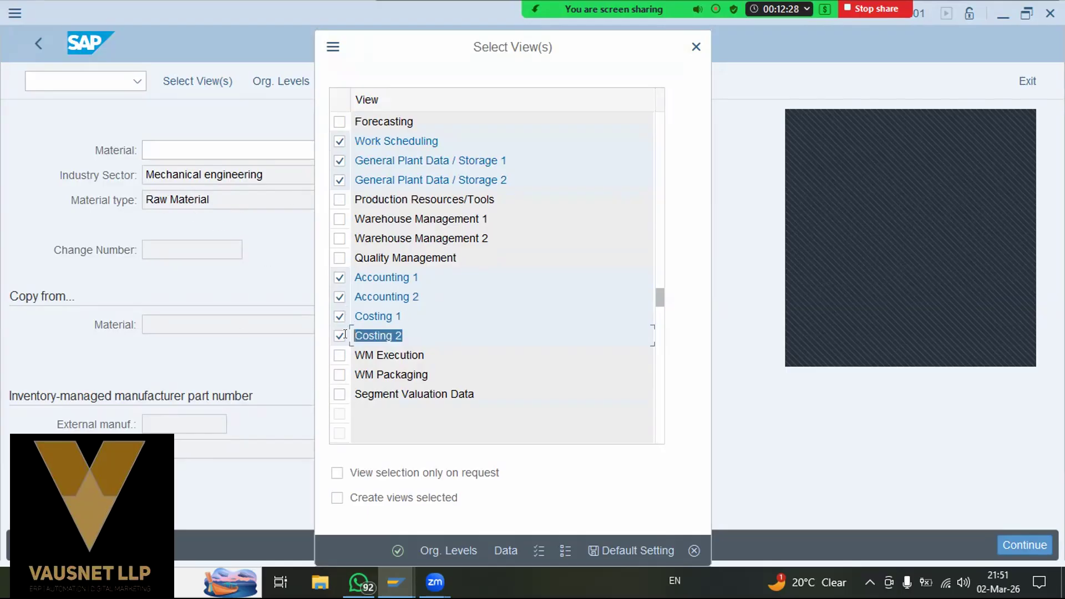
click(369, 356)
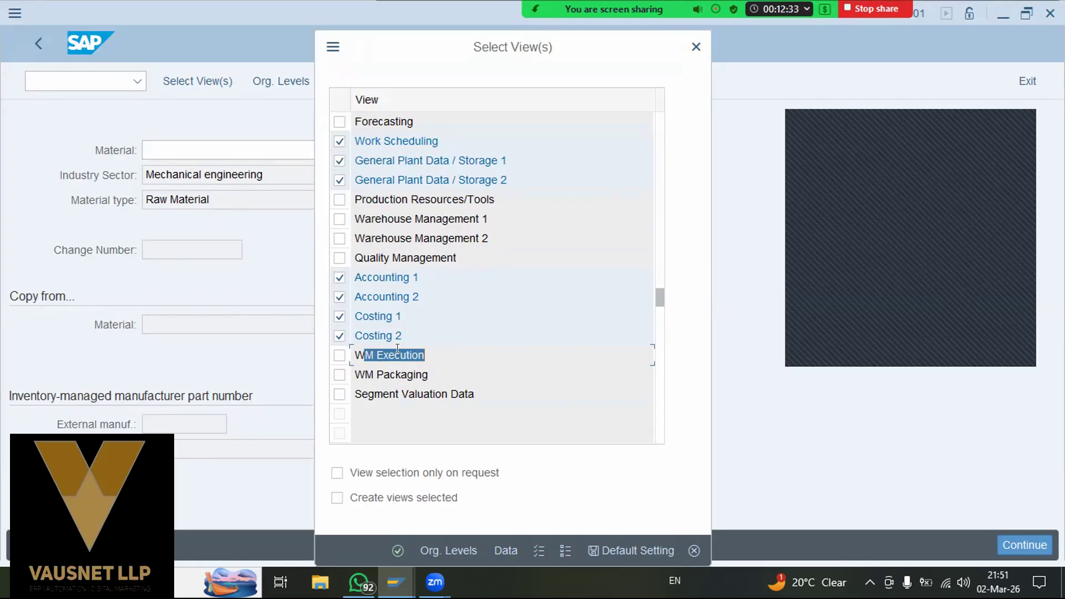
drag(376, 372, 442, 370)
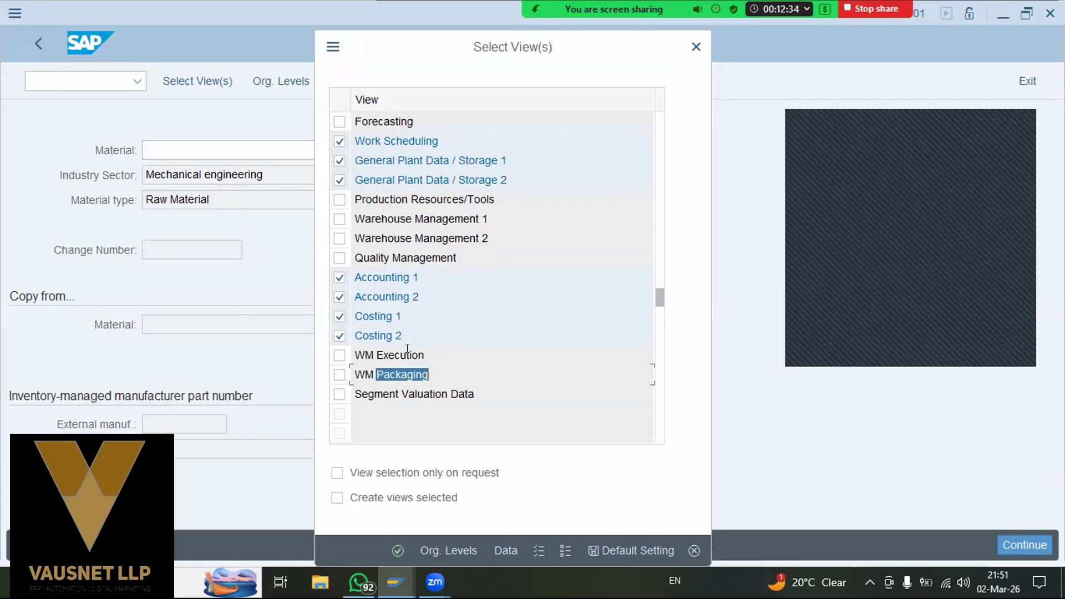
drag(388, 353, 459, 367)
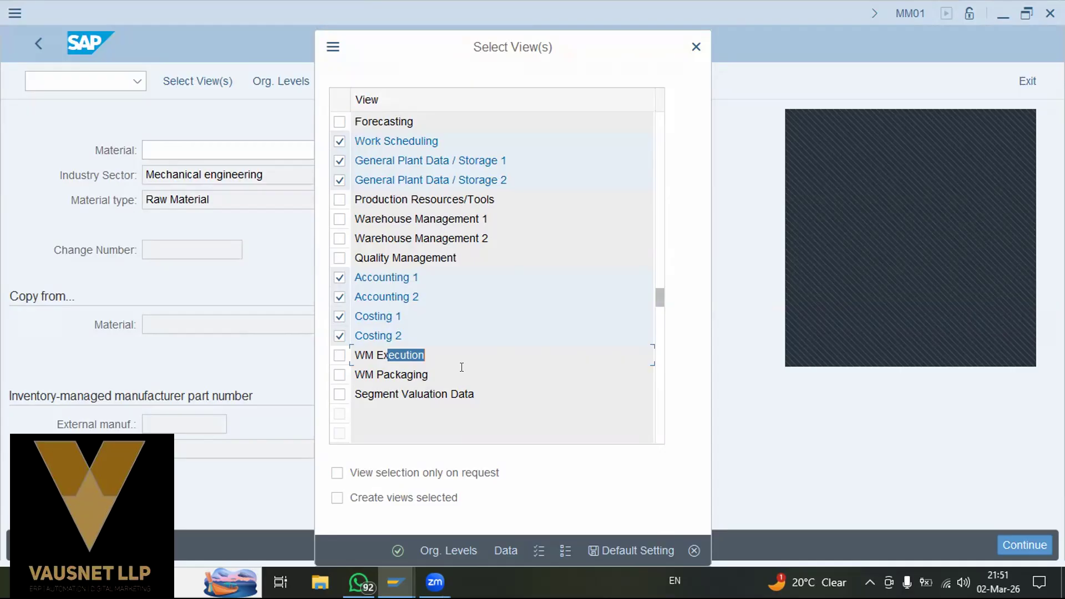
drag(373, 374, 437, 371)
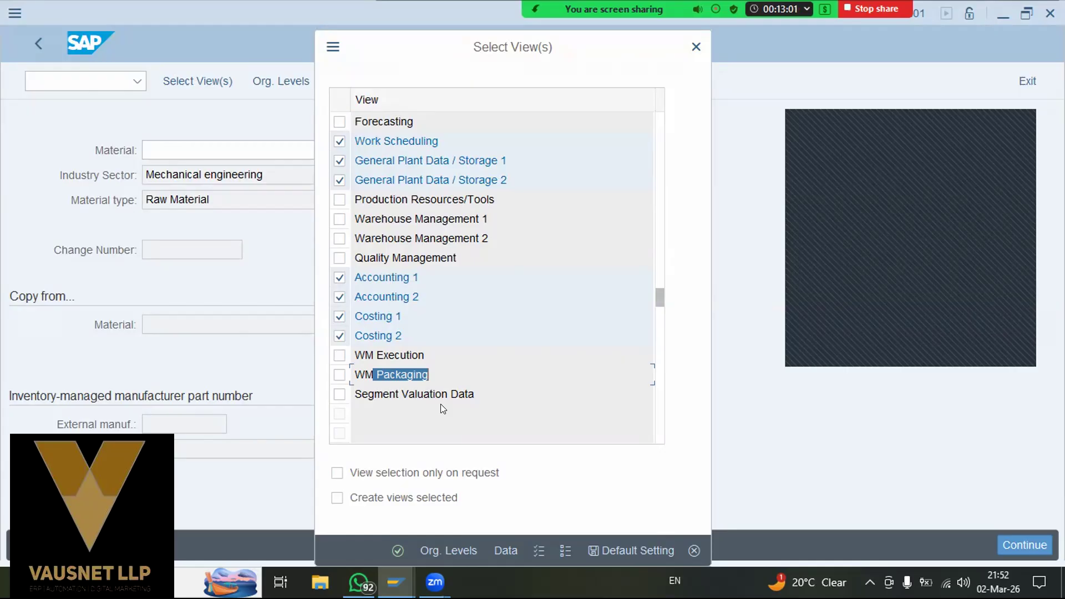
- Open the organizational levels for the selected views and enter plant im01 with storage location 1010
click(454, 549)
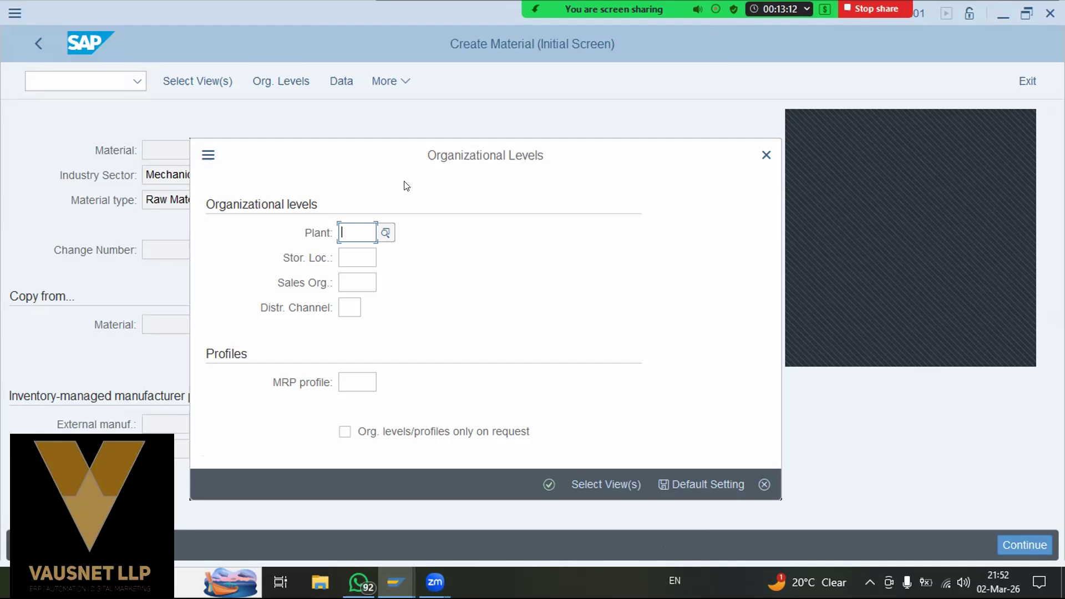
text(im01)
key(Tab)
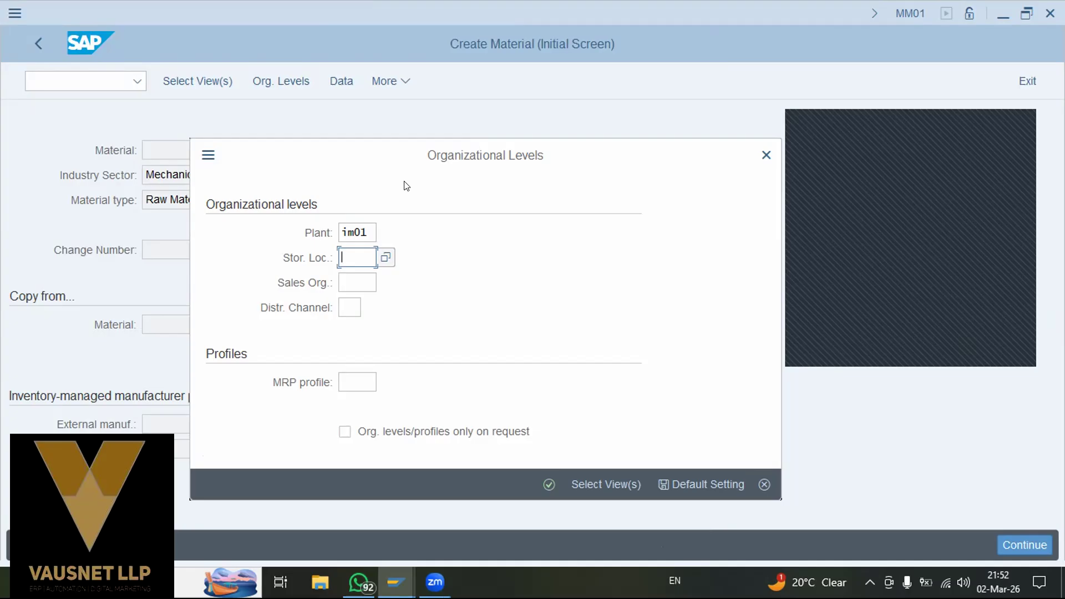
text(1010)
- Set the sales organization to imno and the distribution channel to I9 in the organizational levels
key(Tab)
text(imno)
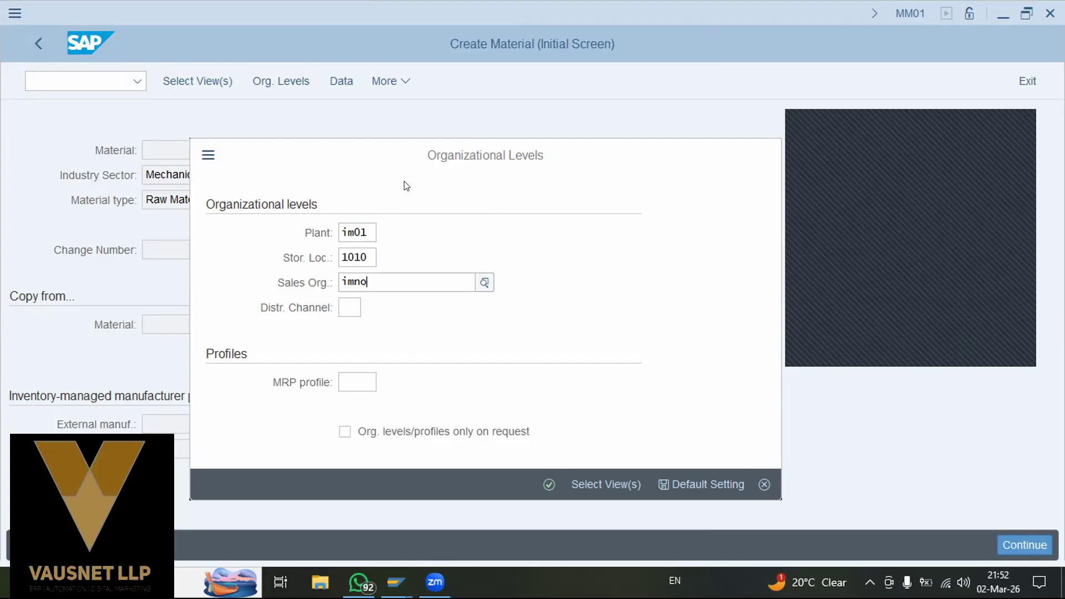
key(Return)
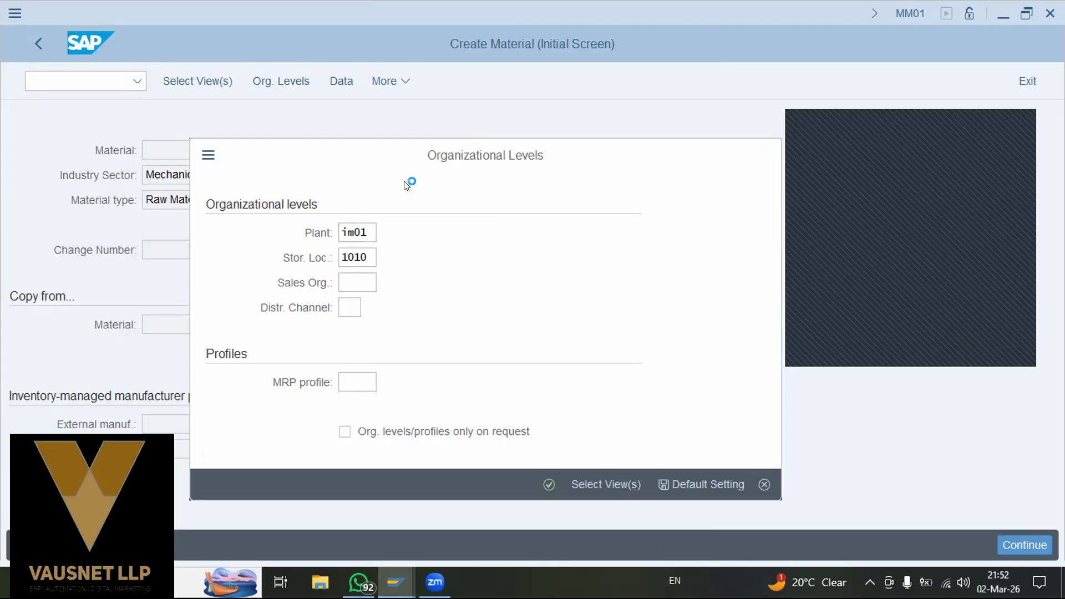
text(i9)
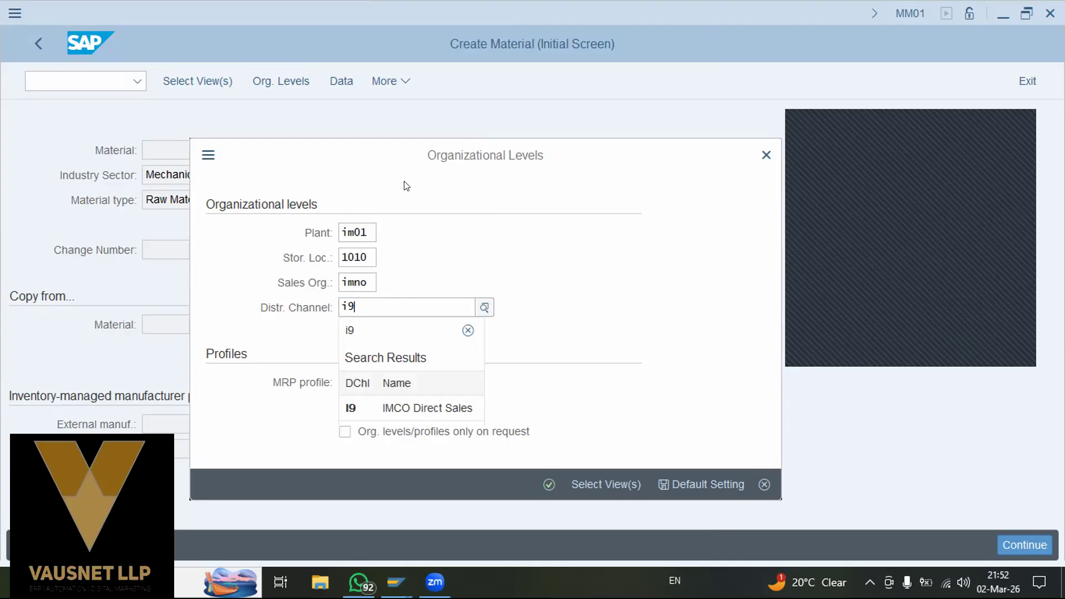
key(Return)
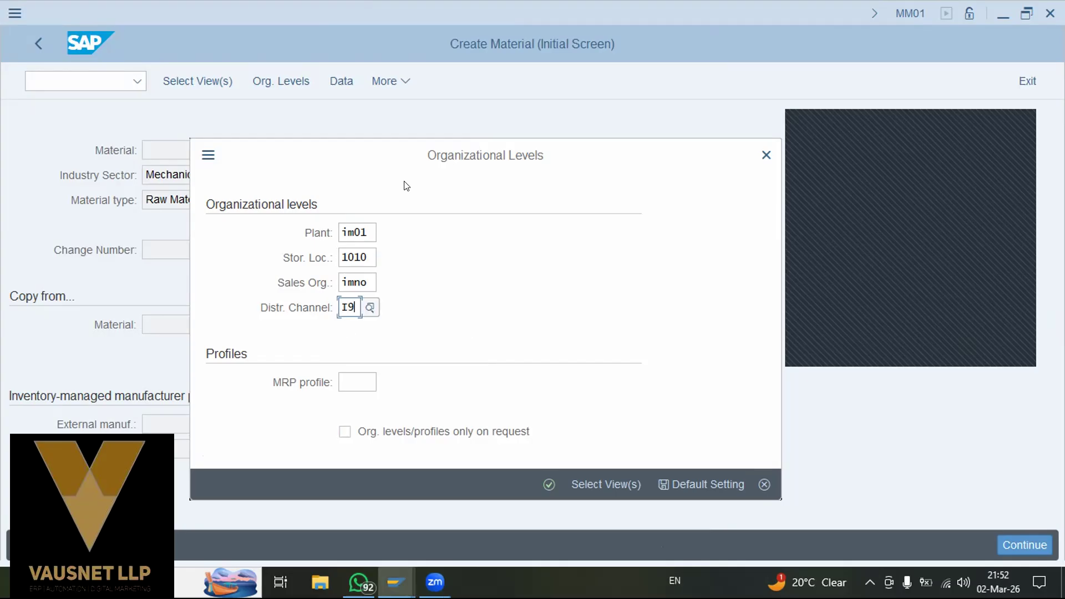
click(367, 231)
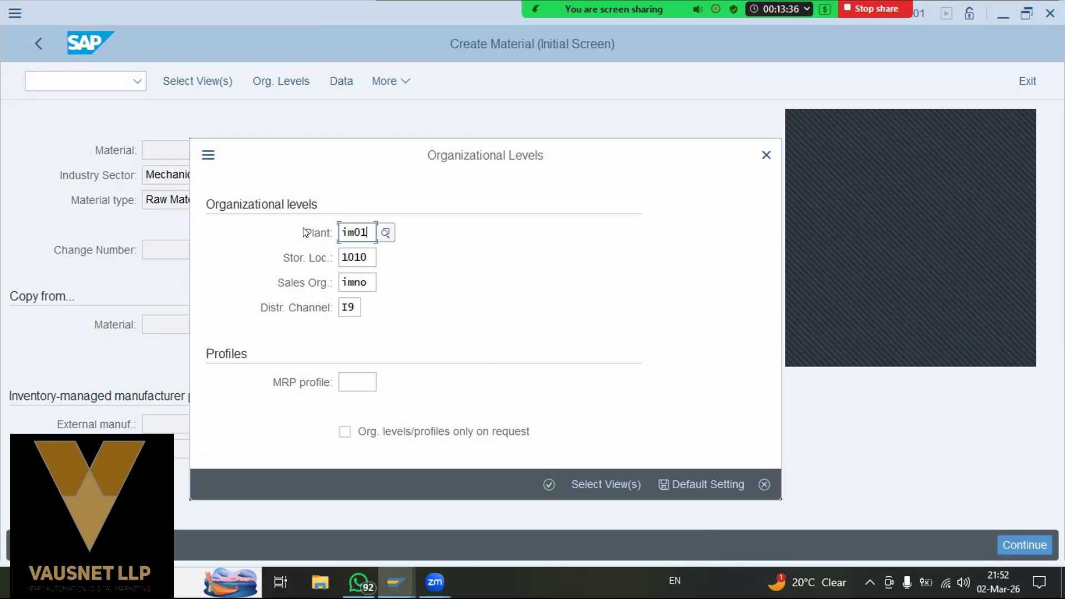
- Review the storage location, sales organization and distribution channel entries, and confirm the organizational levels
double_click(361, 257)
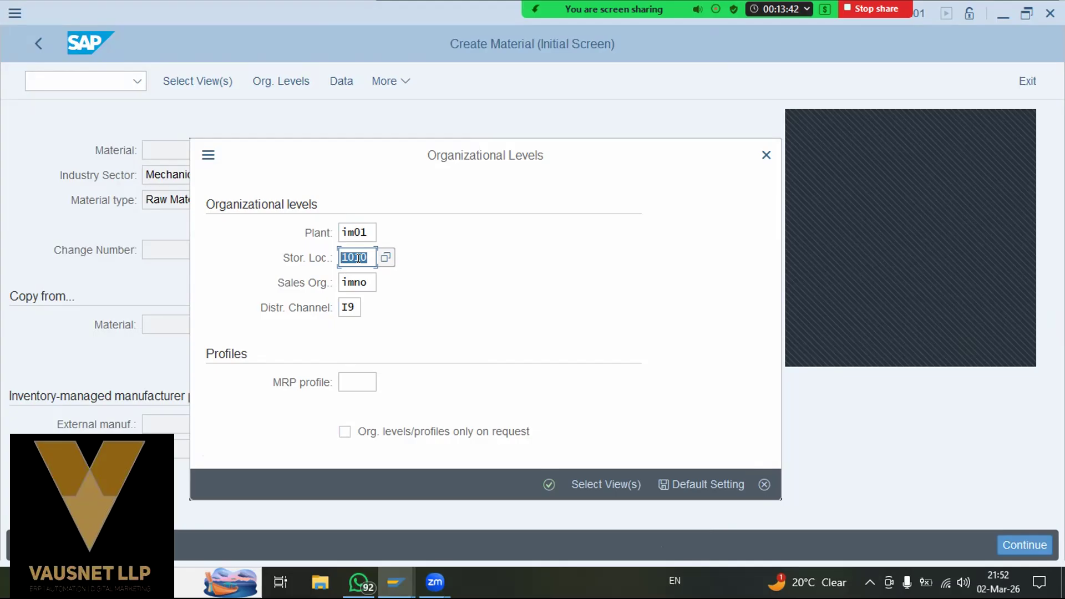
double_click(370, 282)
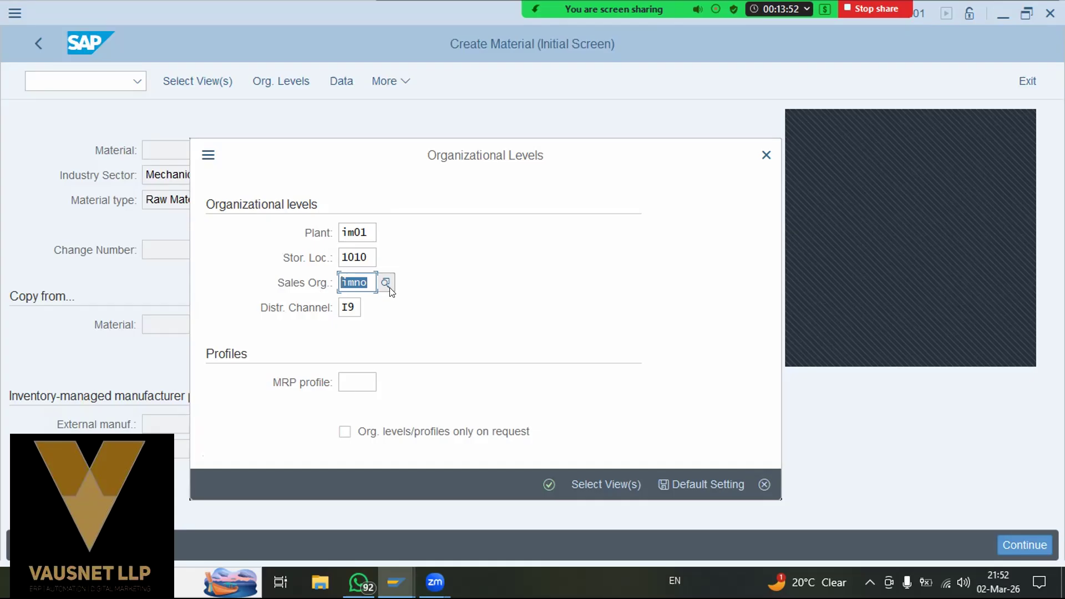
click(368, 283)
click(286, 282)
click(358, 282)
click(347, 307)
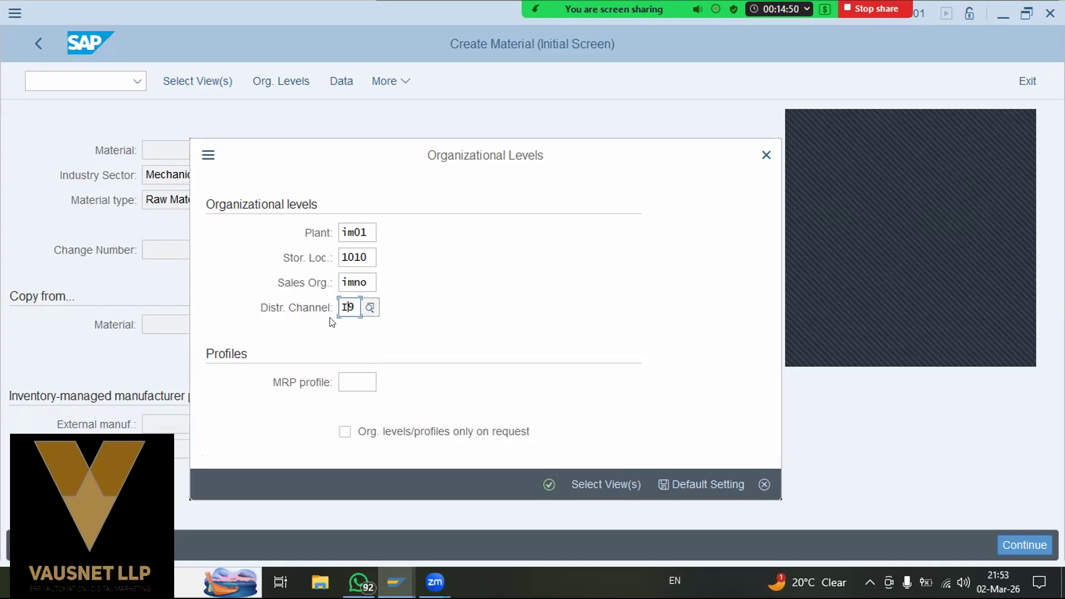
click(543, 485)
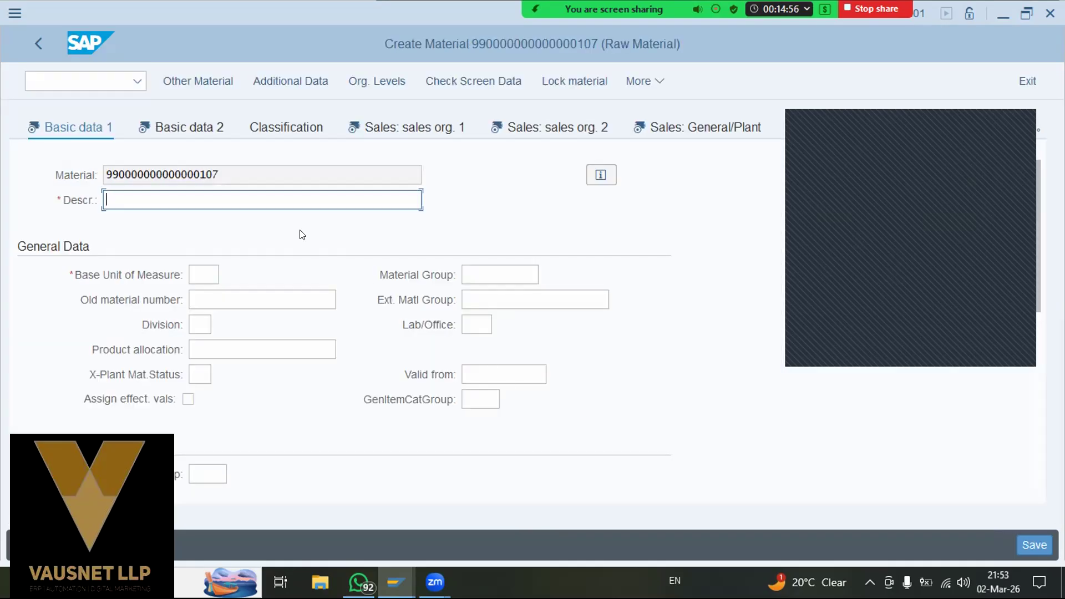
- Enter "Detergent Powder Pack (500 KG)" as the material description in Basic data 1
drag(233, 174, 83, 182)
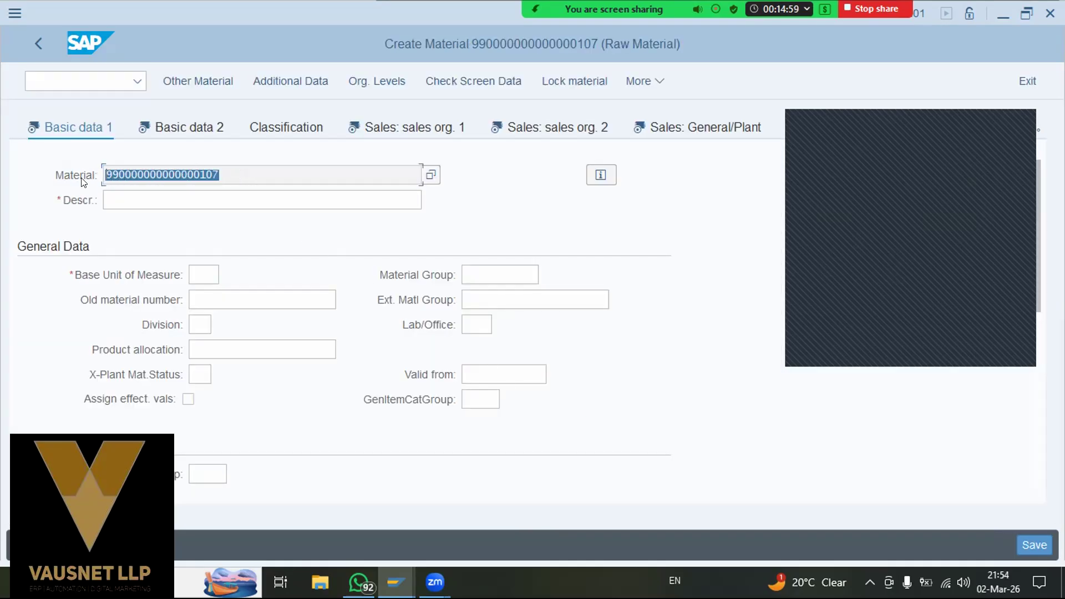
click(168, 195)
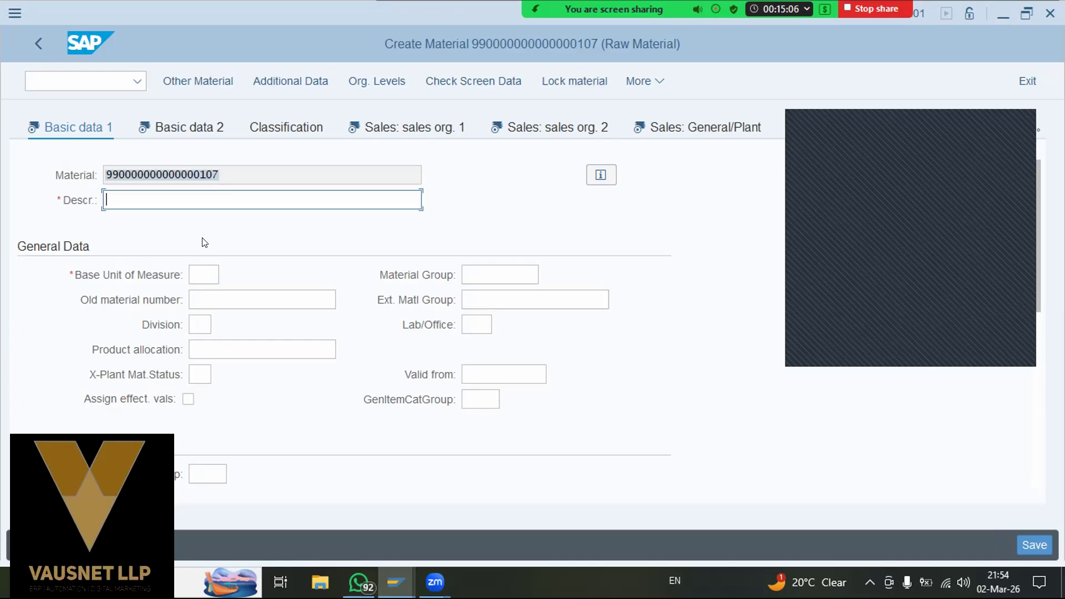
text(Deter)
text(gen)
text(t Powder)
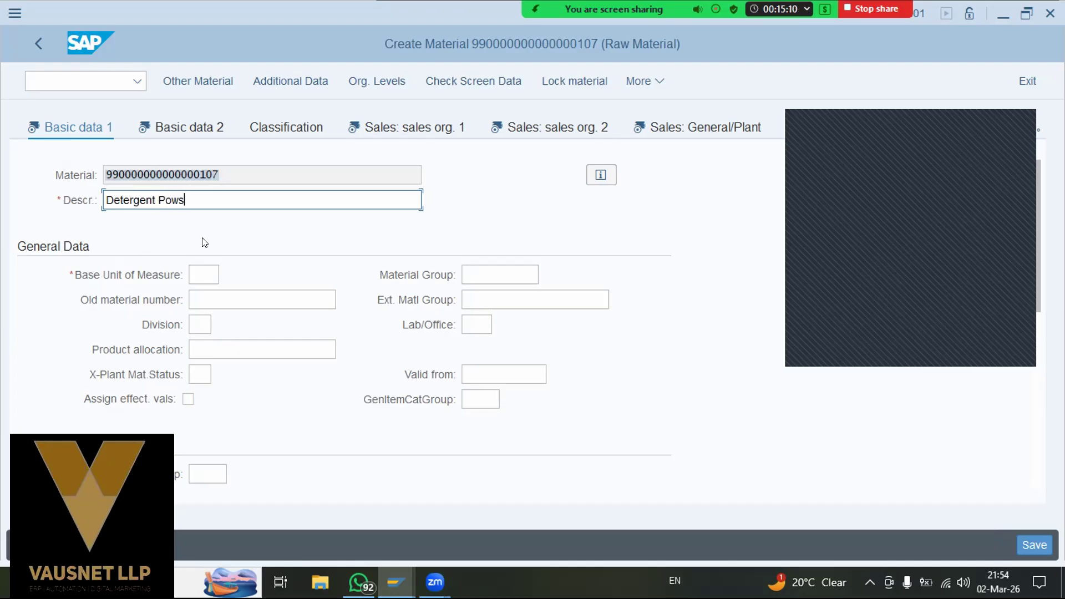
key(Tab)
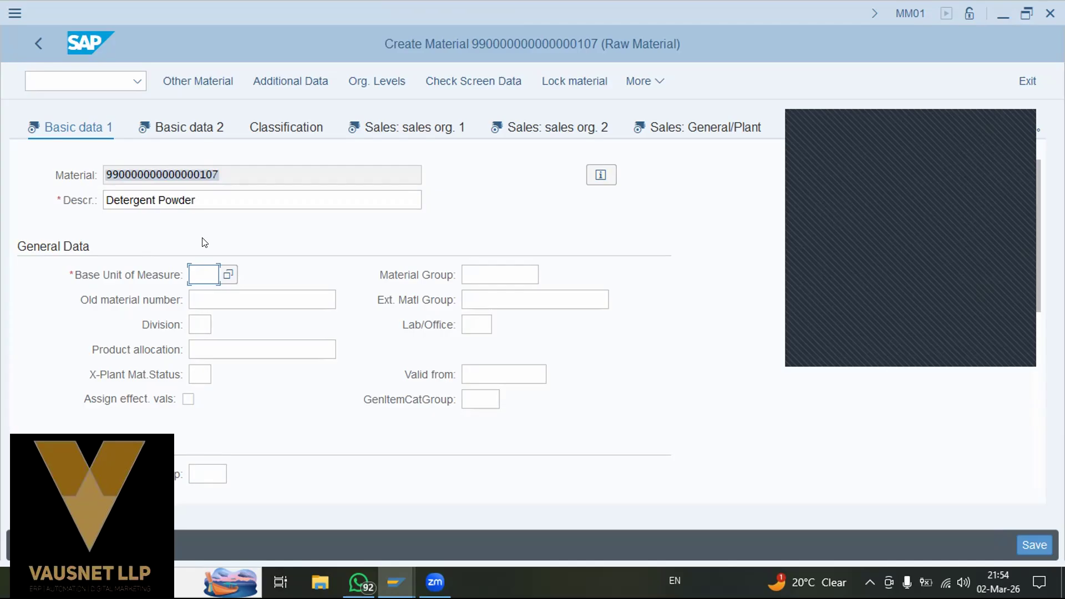
key(shift+Tab)
key(End)
text(Pack )
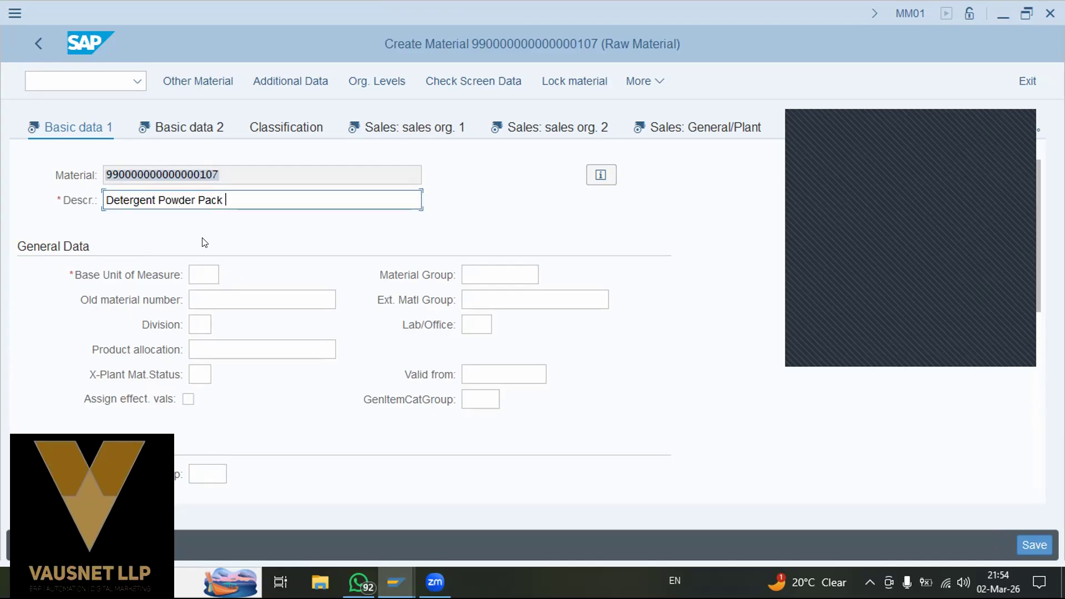
text((500 KG))
- Set the base unit of measure to ea
key(Tab)
text(ea)
key(Tab)
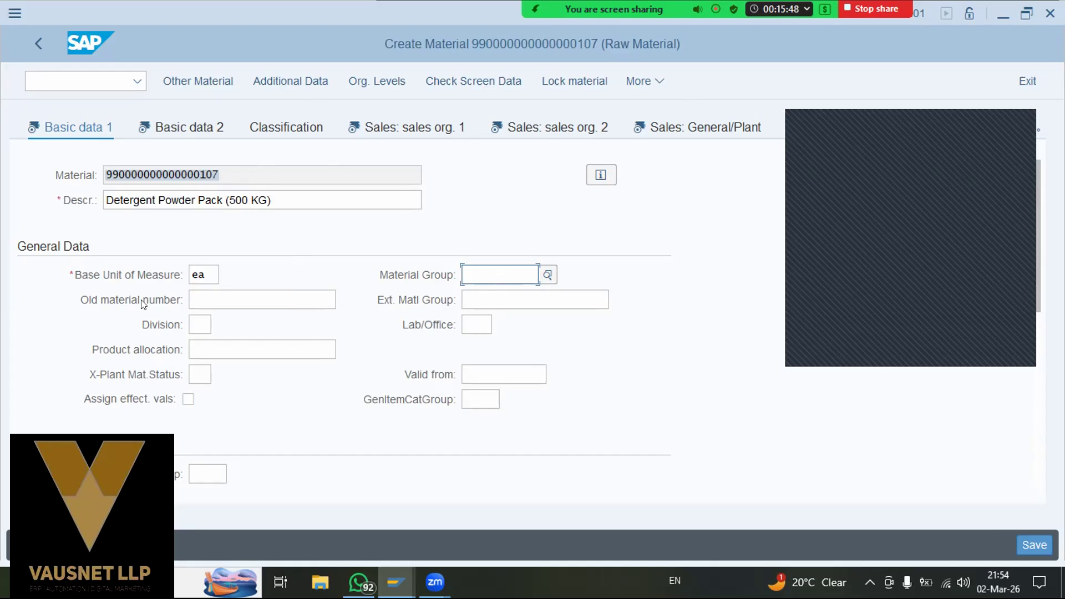
click(206, 273)
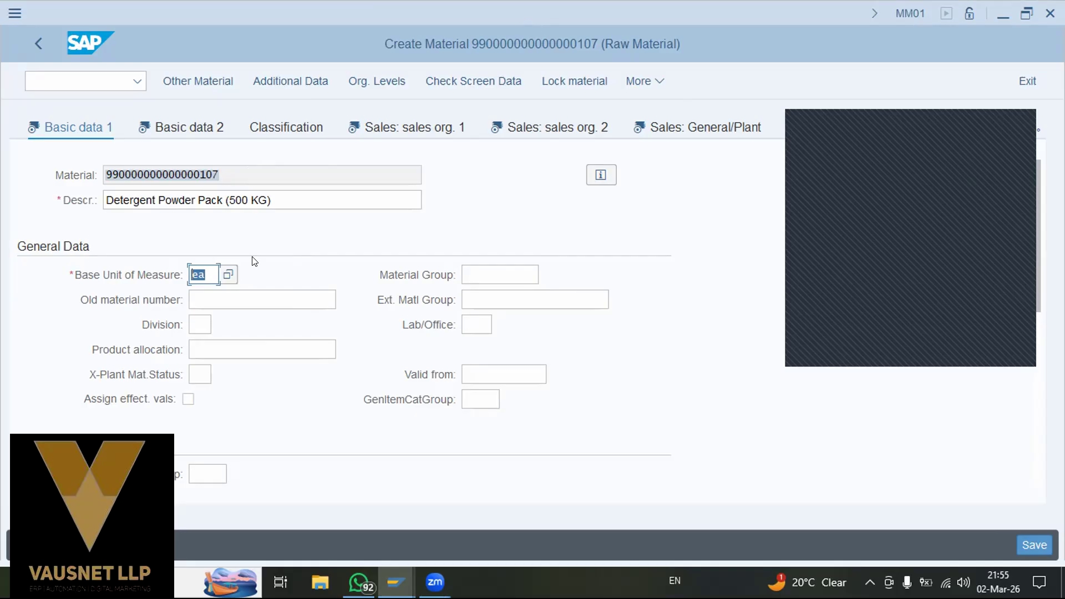
click(469, 274)
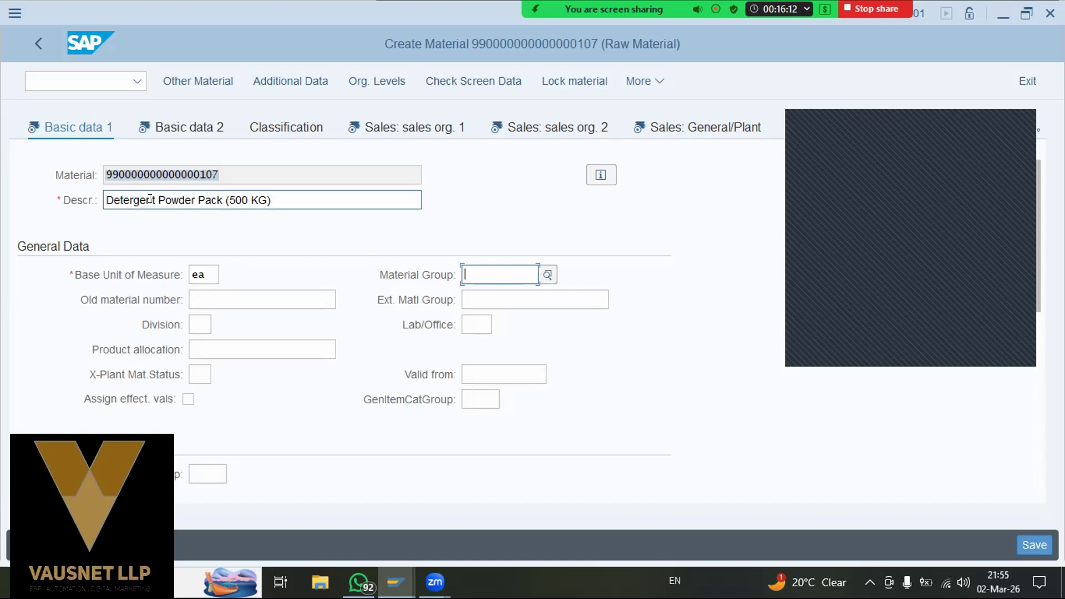
- Append "[Ind.base" to the end of the material description
double_click(127, 199)
click(282, 198)
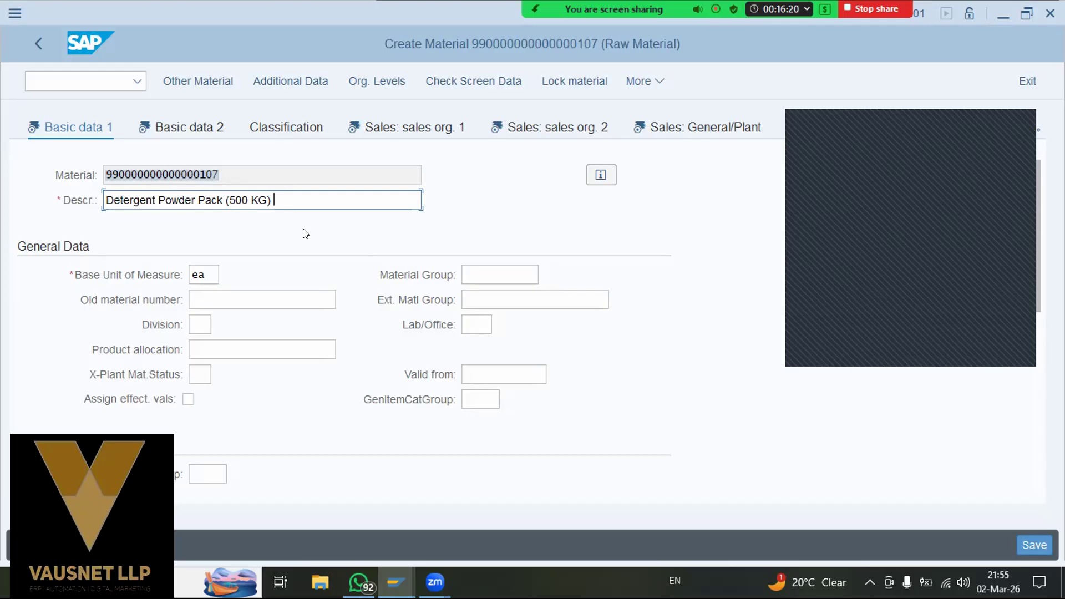
text([)
text(Industir)
key(BackSpace)
key(BackSpace)
key(BackSpace)
key(BackSpace)
key(BackSpace)
text(.base)
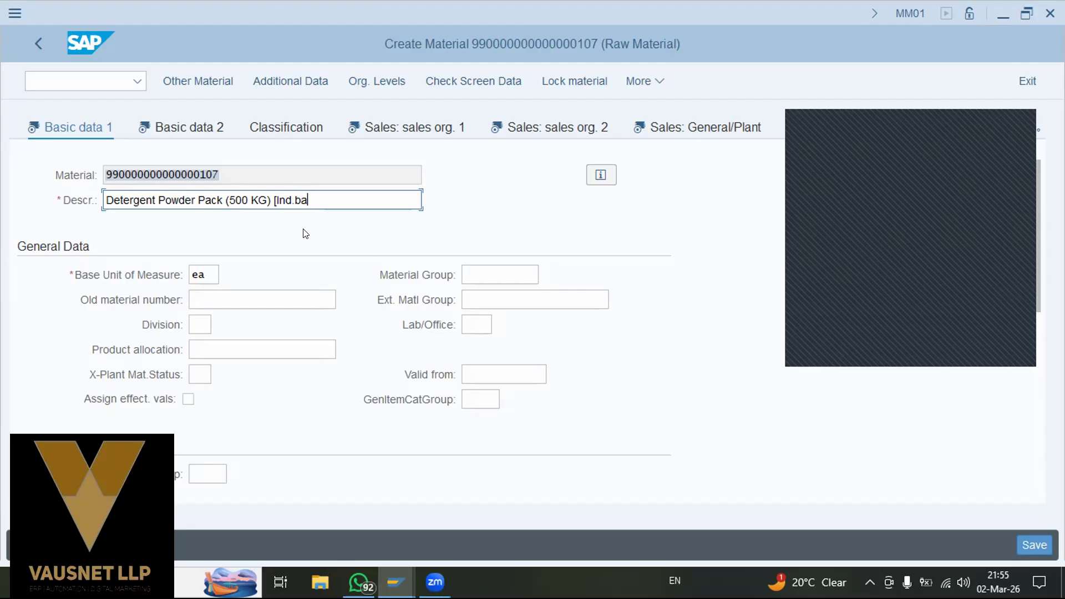
- Remove the word "Powder" from the material description and add the closing square bracket at its end
key(Left)
key(Left)
key(Left)
key(Left)
key(Left)
key(Left)
key(Left)
key(Left)
key(Left)
key(Left)
key(Left)
key(shift+Left)
key(shift+Left)
key(shift+Left)
key(shift+Left)
key(shift+Left)
key(shift+Left)
key(shift+Left)
key(BackSpace)
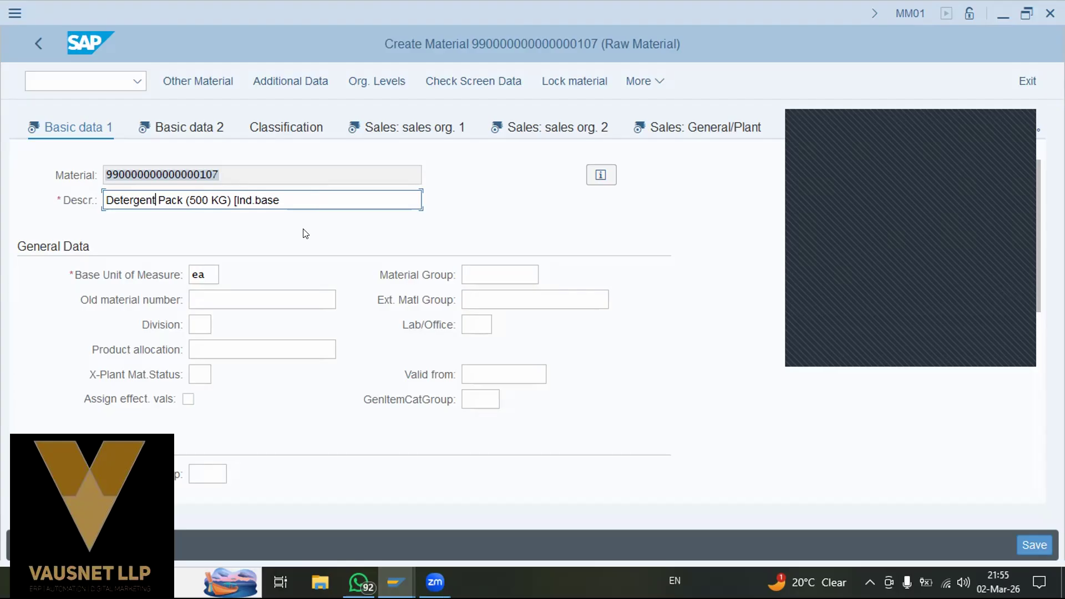
key(End)
text(])
key(Tab)
key(Tab)
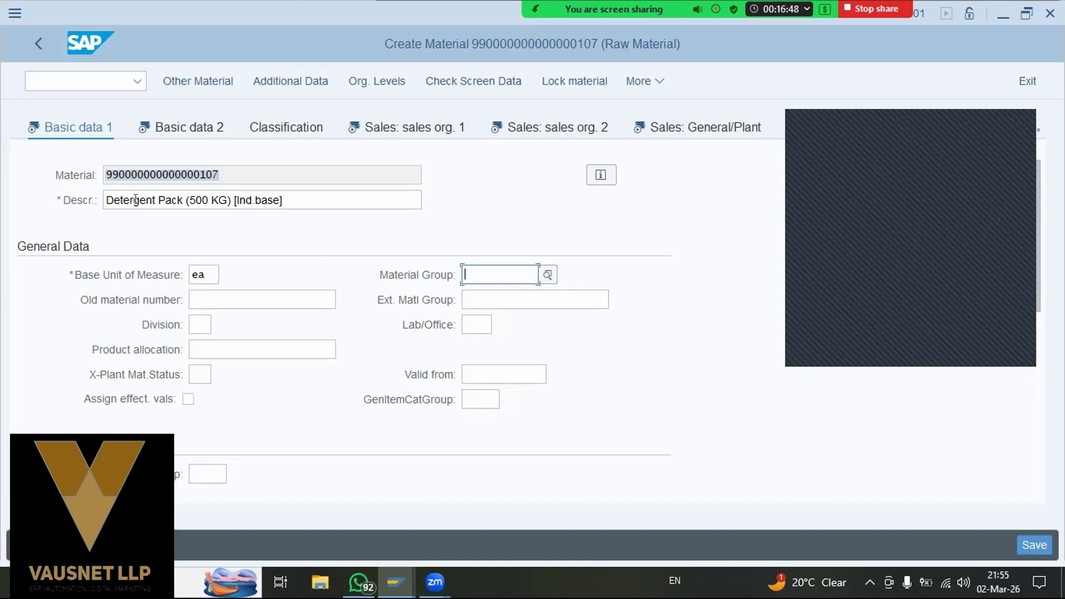
- Change the bracketed ending of the material description to "[Industrial]"
drag(138, 199, 154, 199)
drag(281, 195, 288, 198)
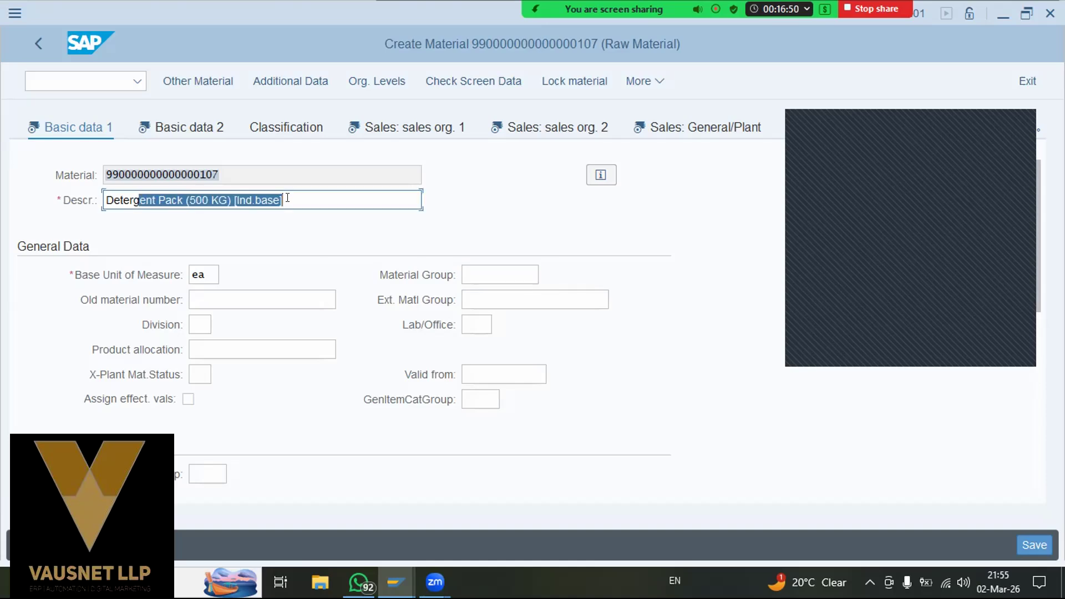
click(289, 198)
drag(113, 203, 343, 186)
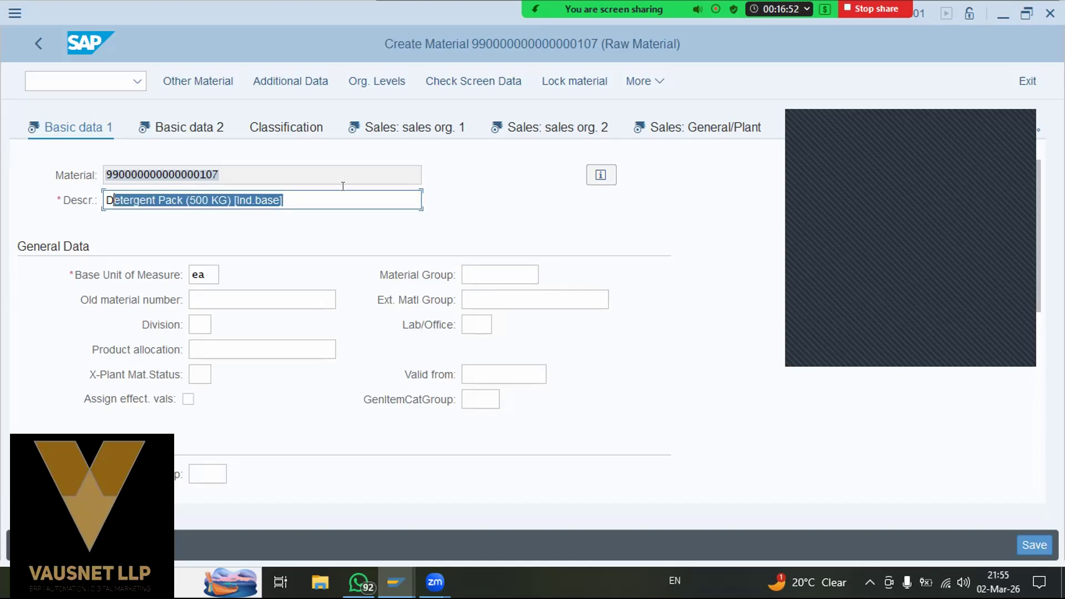
click(307, 206)
key(BackSpace)
key(BackSpace)
key(BackSpace)
key(BackSpace)
key(BackSpace)
key(BackSpace)
text(ustrial])
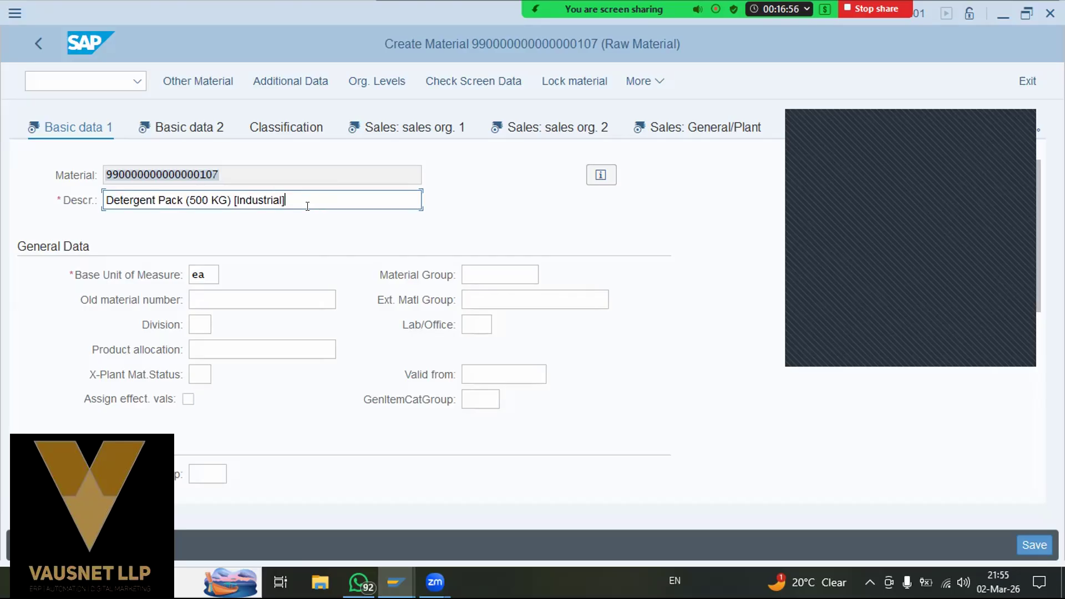
- Insert "60%" between "Pack" and "(500 KG)" in the material description
key(ctrl+shift+Left)
key(ctrl+shift+Left)
key(ctrl+shift+Left)
key(ctrl+shift+Left)
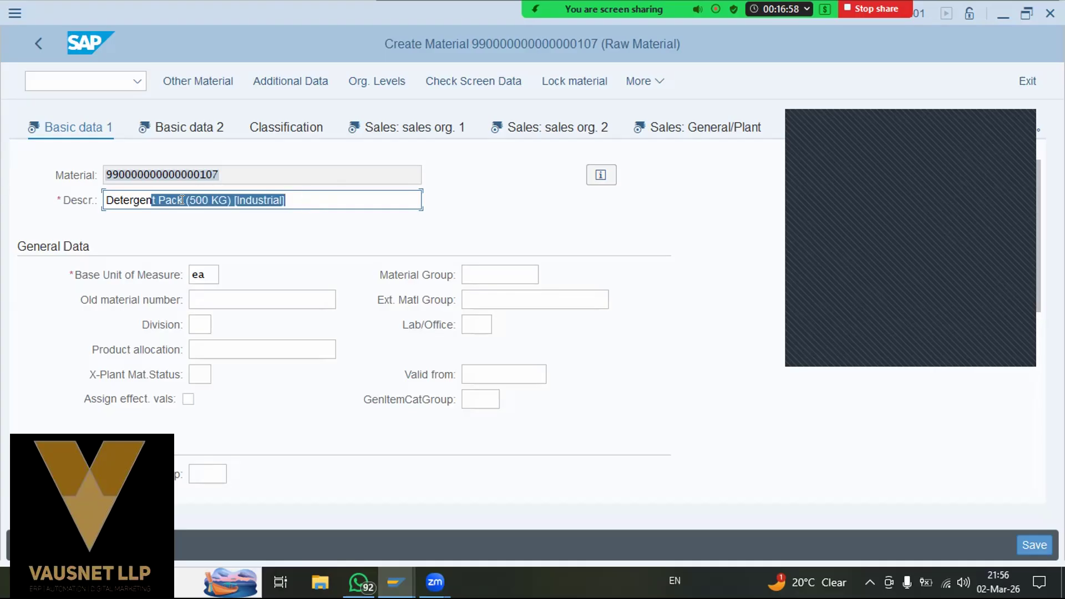
key(ctrl+shift+Left)
click(285, 202)
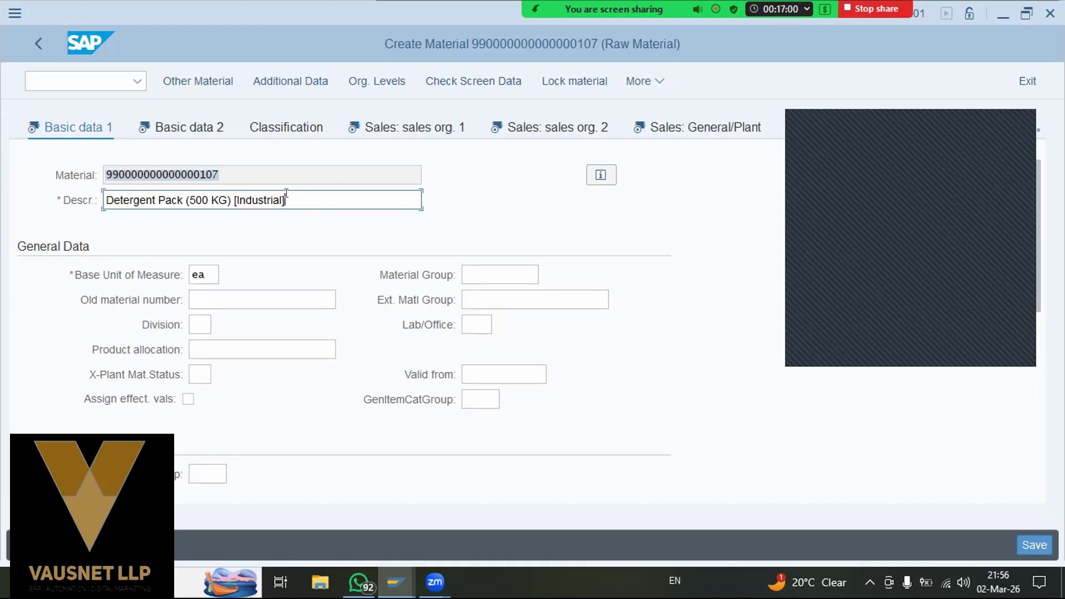
drag(287, 195, 53, 207)
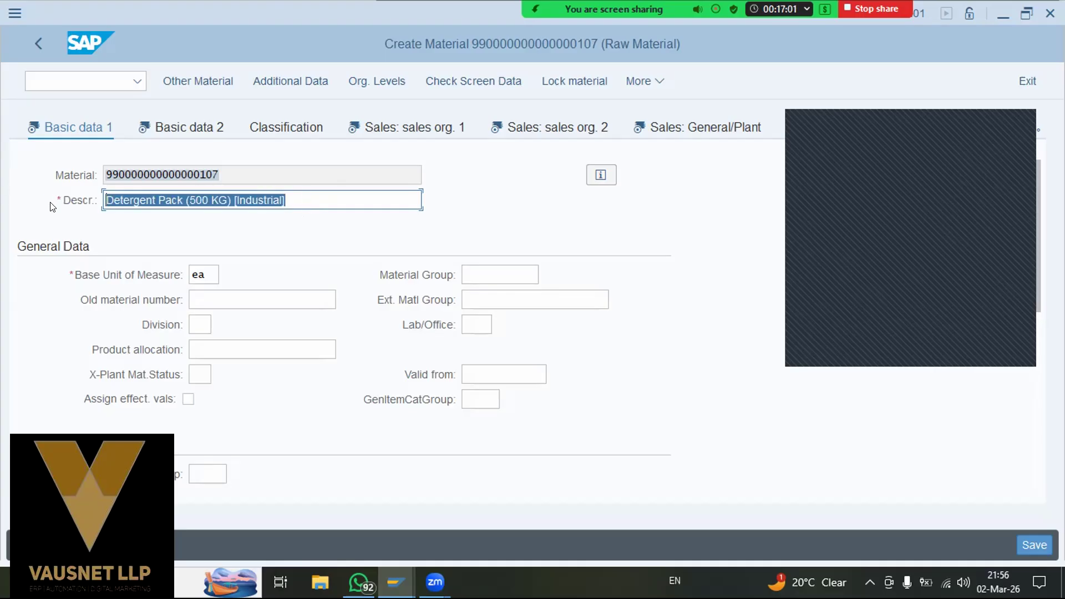
click(474, 277)
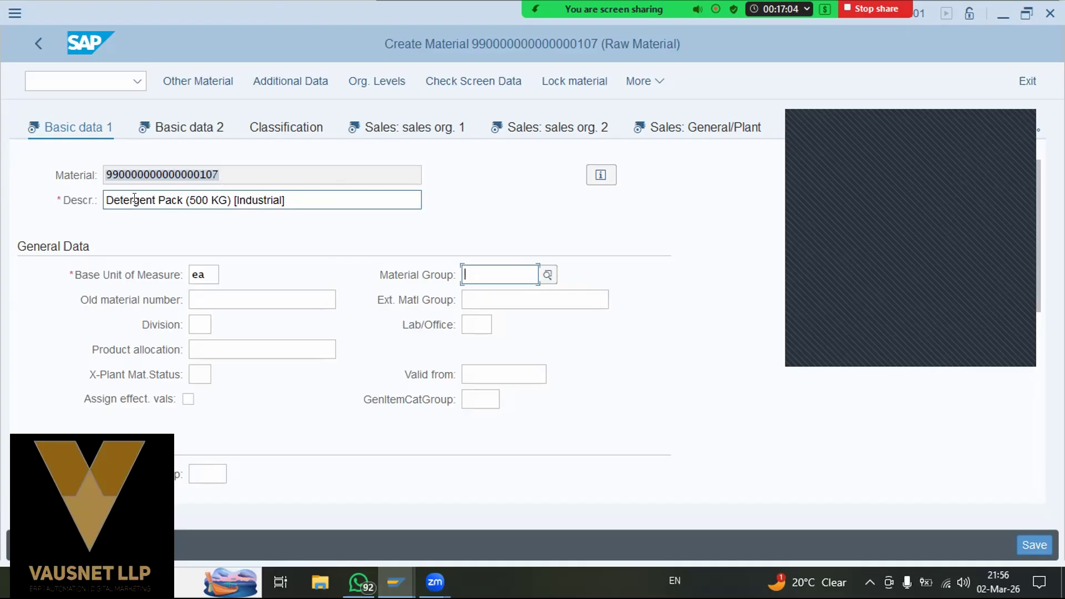
click(174, 195)
text(60%)
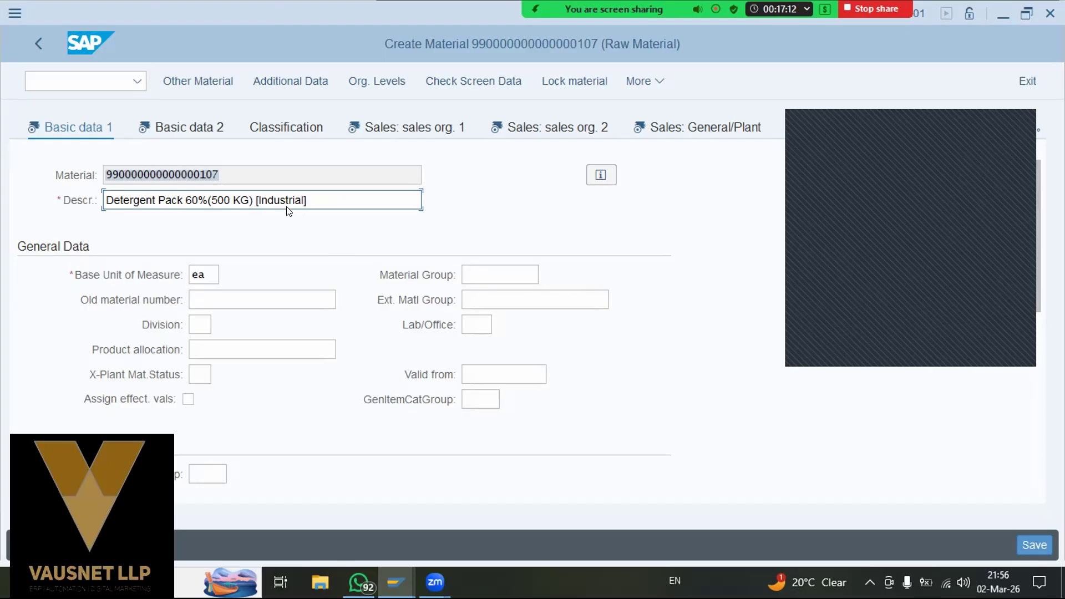
- Examine the full material description and its percentage and industrial-use parts
drag(309, 198, 58, 196)
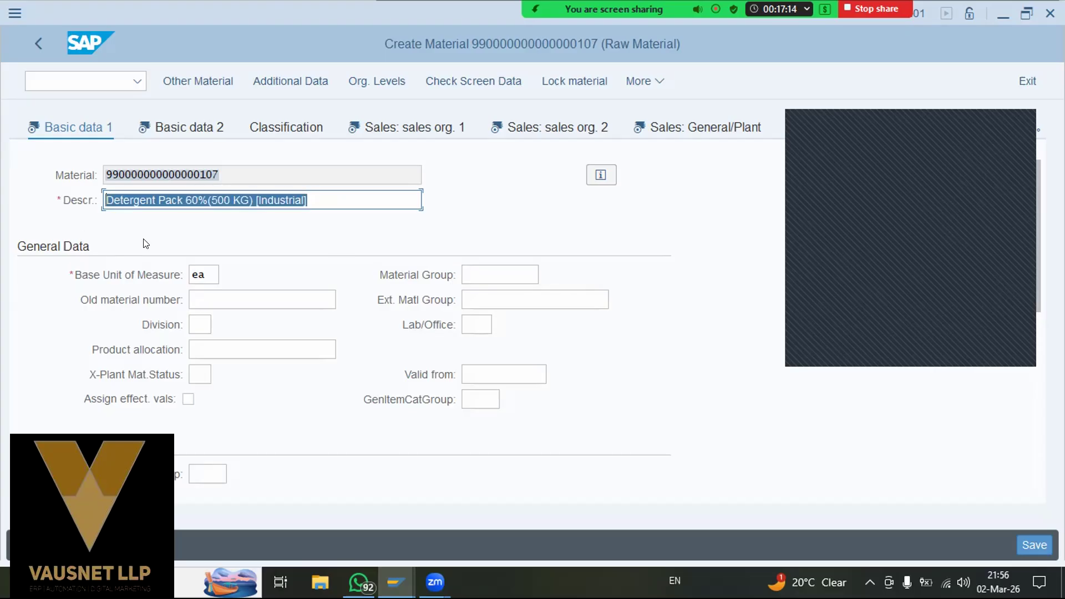
key(Left)
click(242, 196)
click(198, 199)
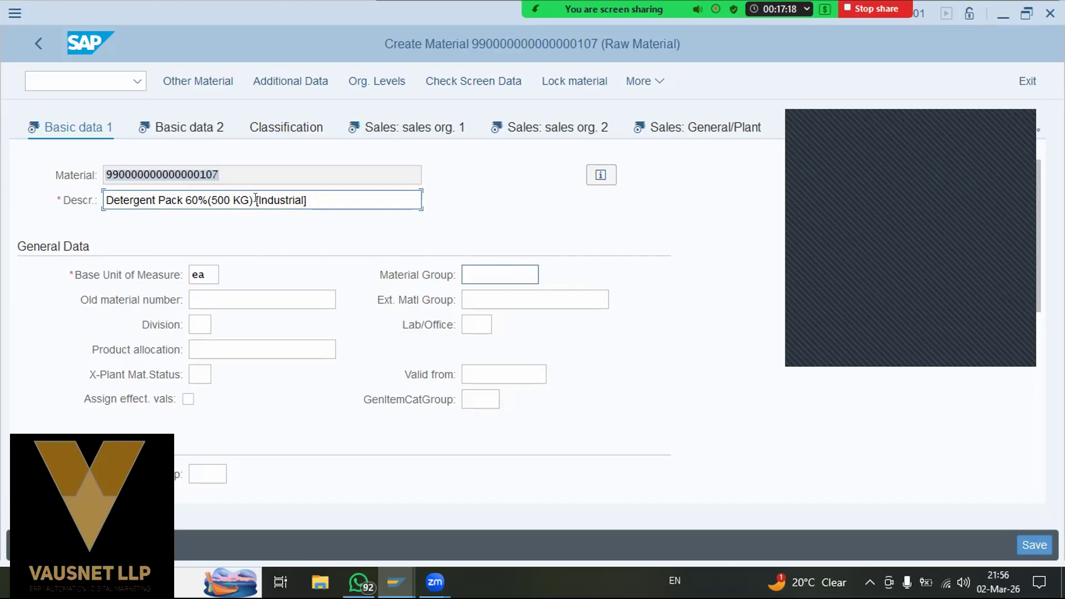
drag(186, 198, 213, 231)
click(321, 200)
double_click(258, 200)
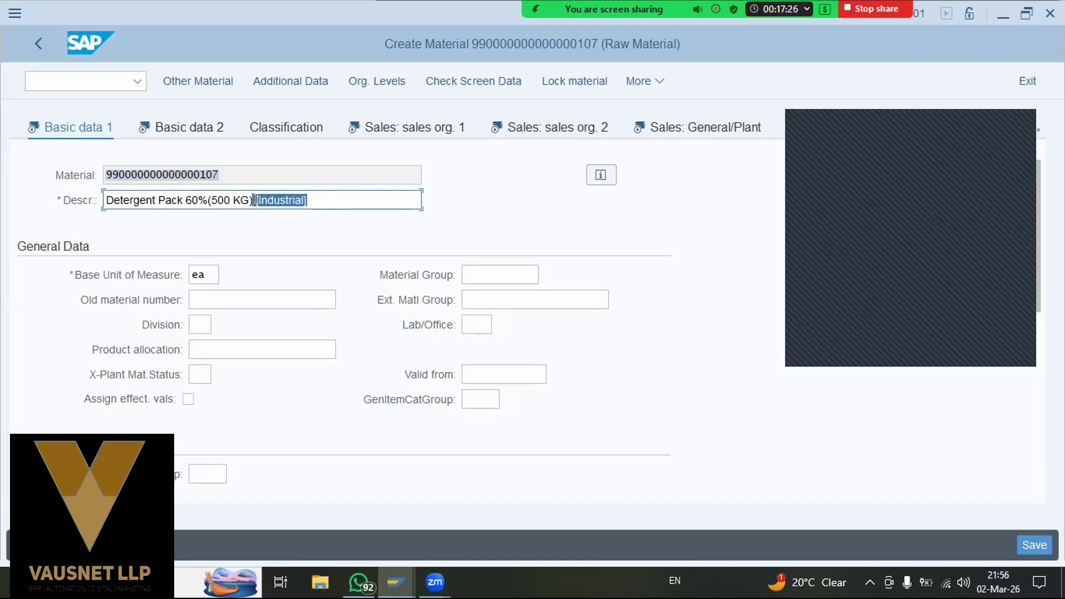
click(208, 199)
double_click(203, 198)
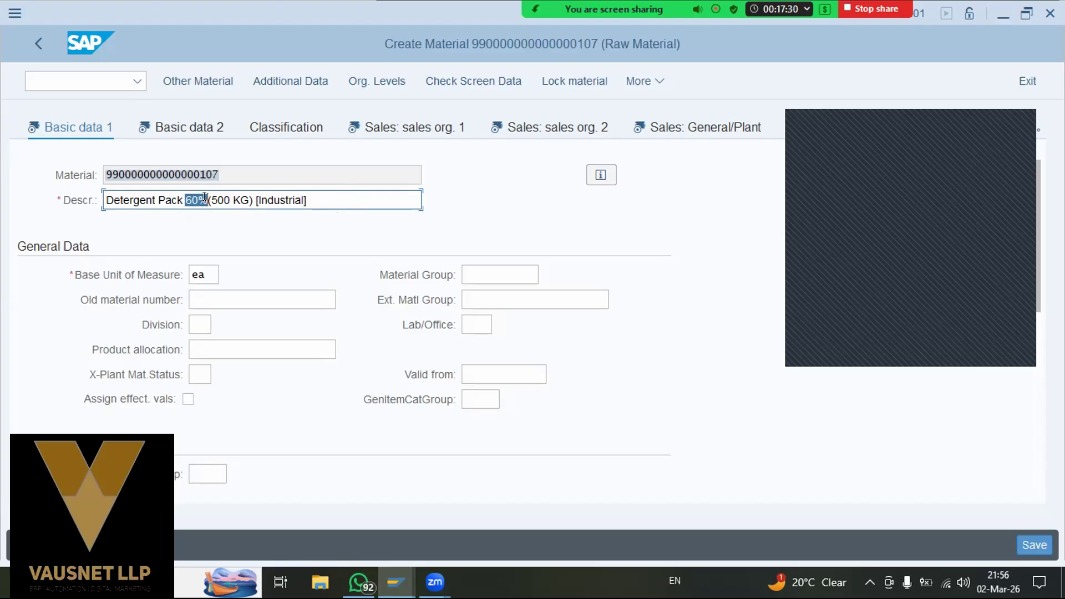
click(506, 272)
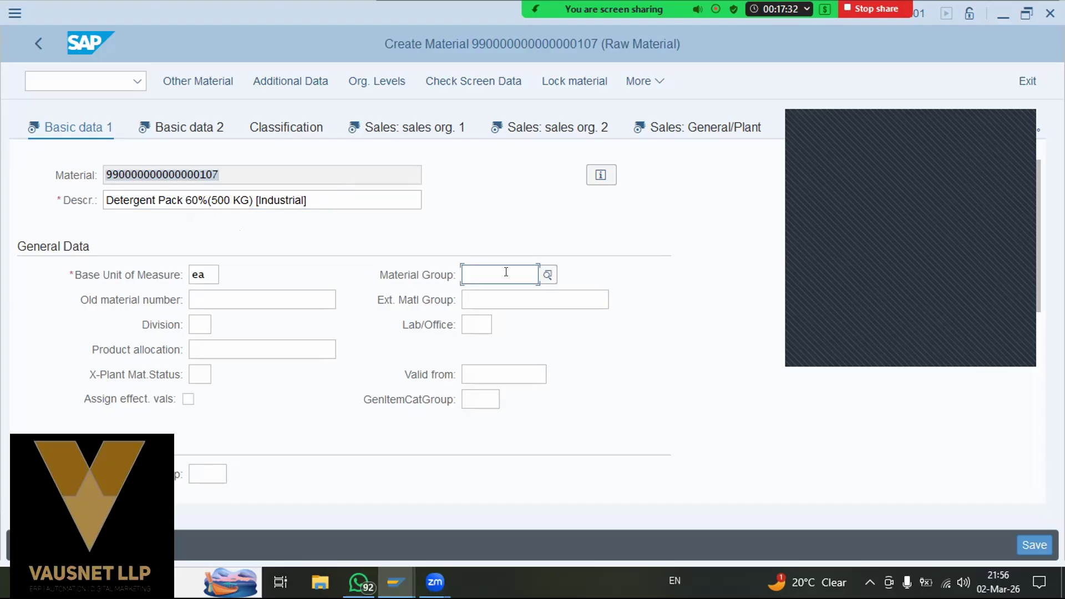
triple_click(158, 207)
click(468, 273)
drag(132, 200, 312, 195)
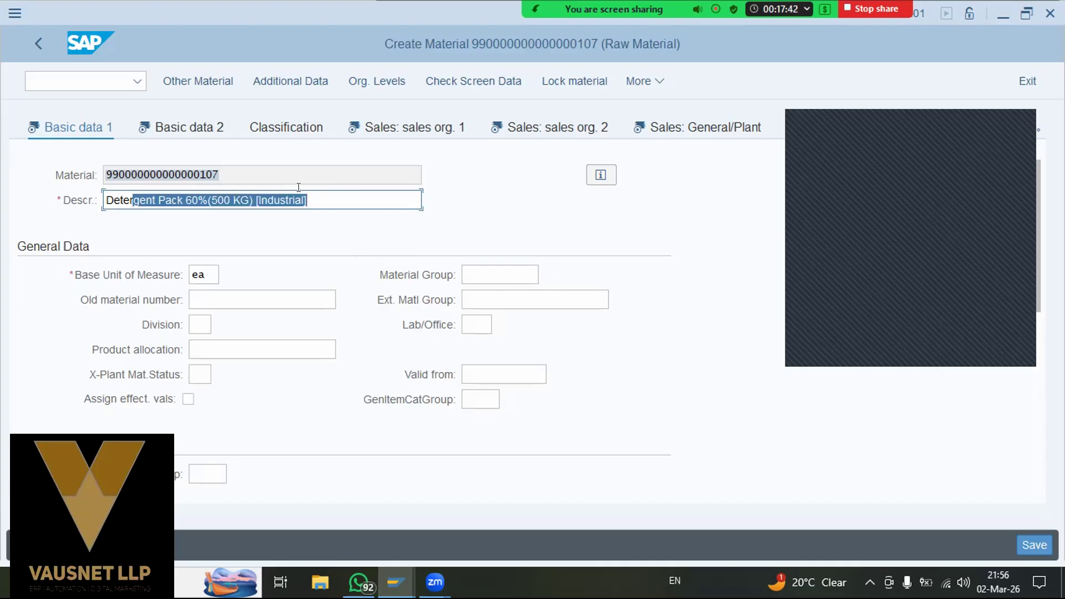
- Look up the material groups and assign group ROH, raw material group, to the material
click(467, 274)
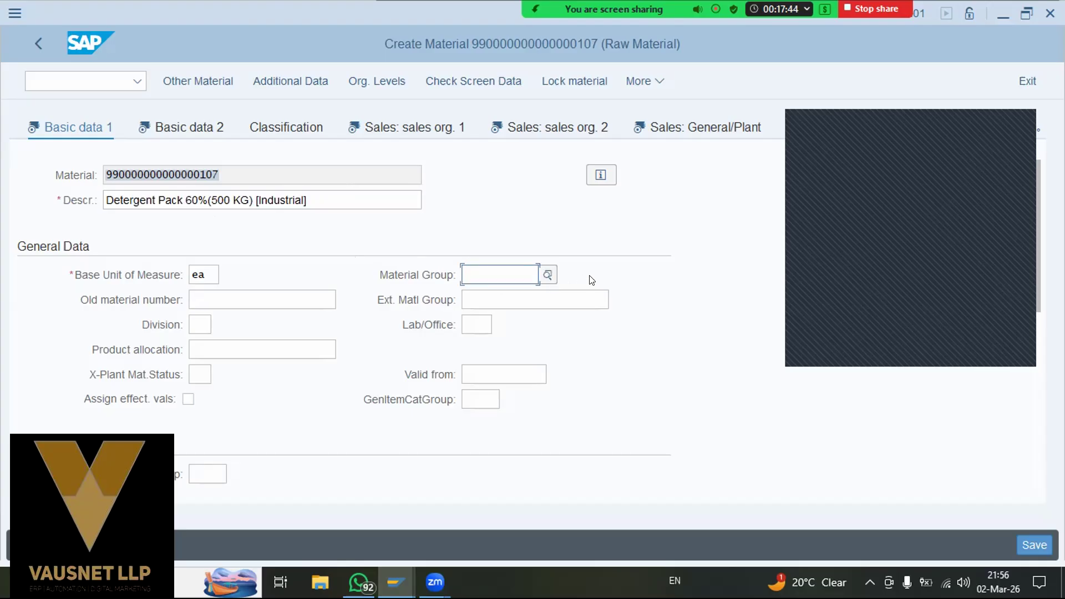
click(549, 275)
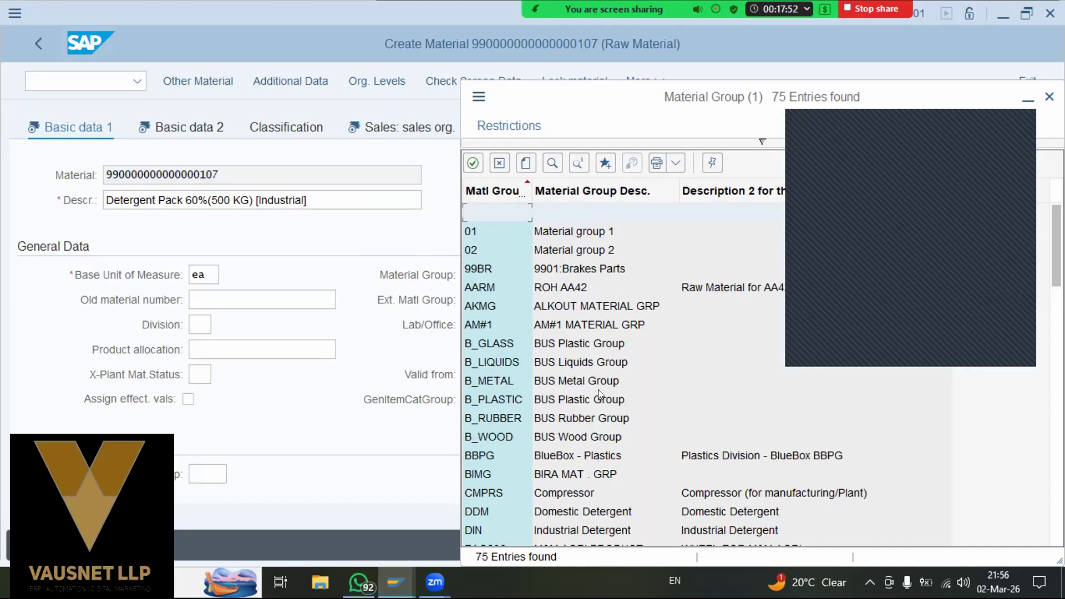
scroll(598, 390, down, 1)
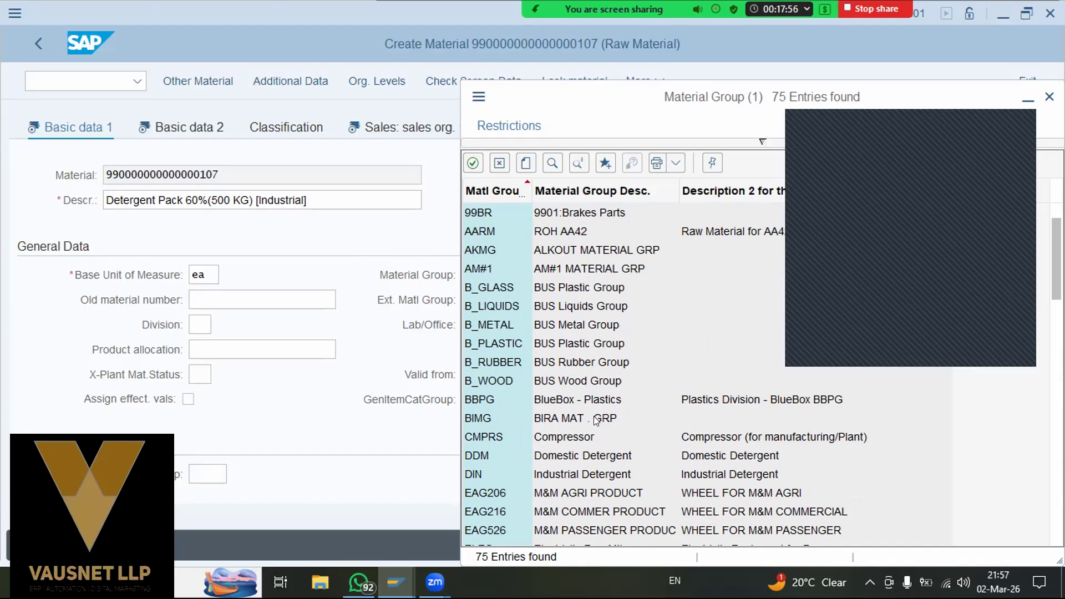
click(565, 477)
scroll(564, 381, down, 2)
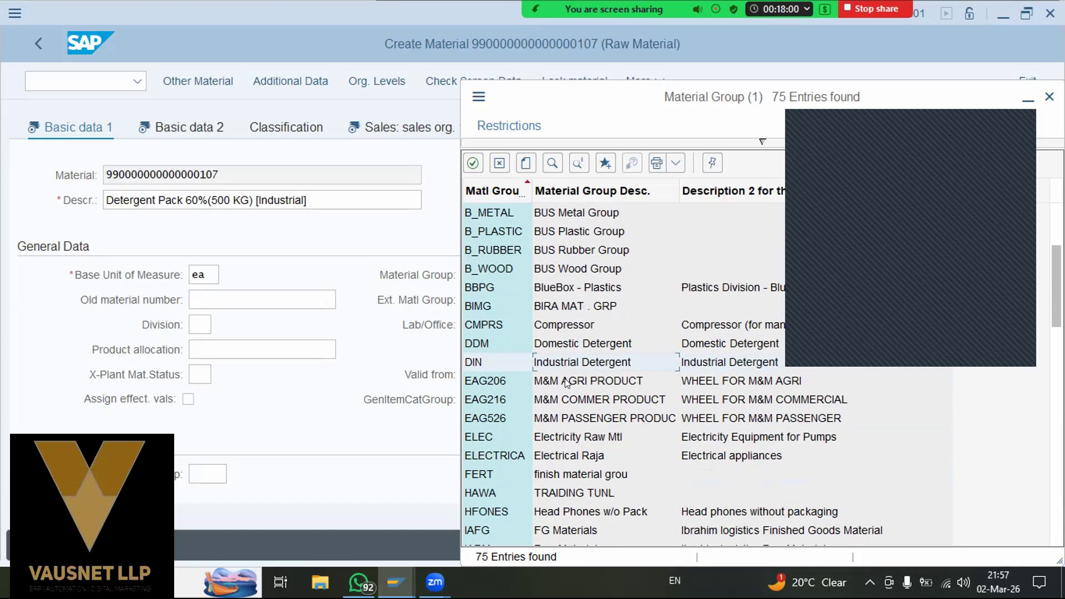
scroll(566, 383, down, 1)
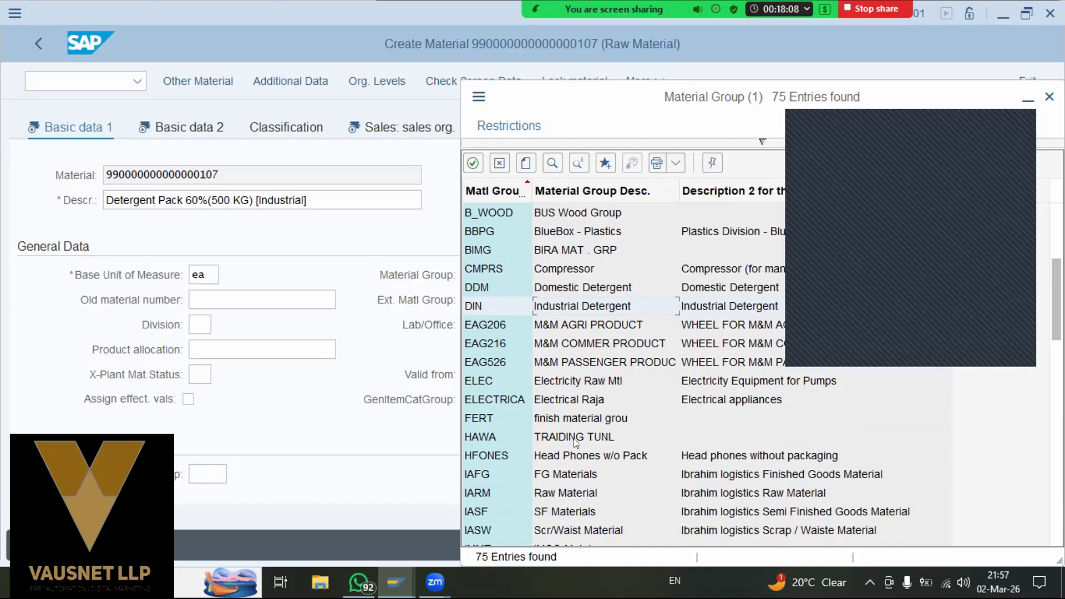
scroll(601, 415, down, 6)
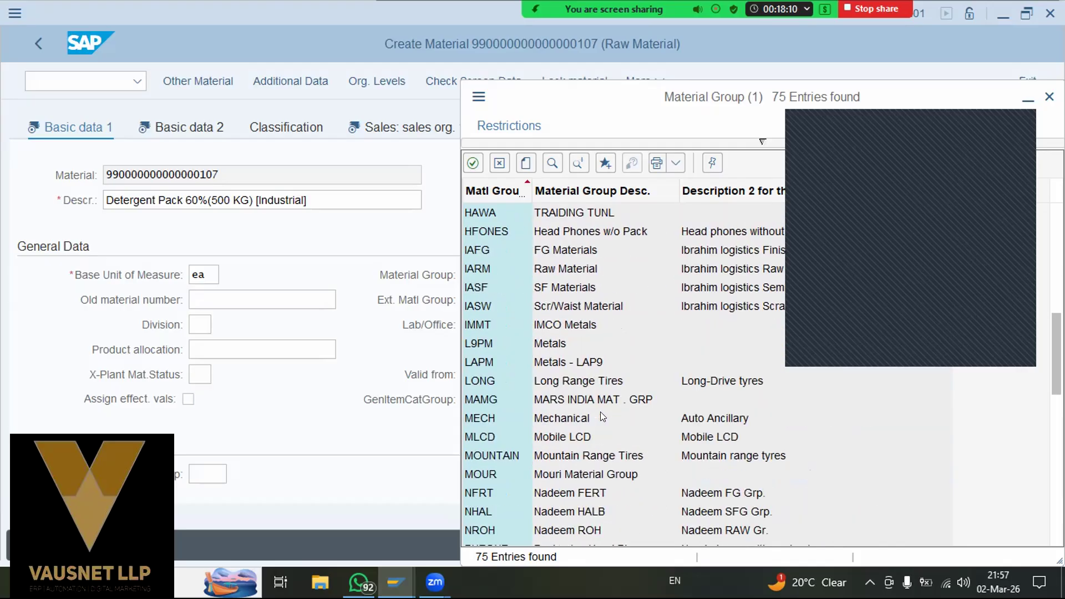
scroll(601, 416, down, 2)
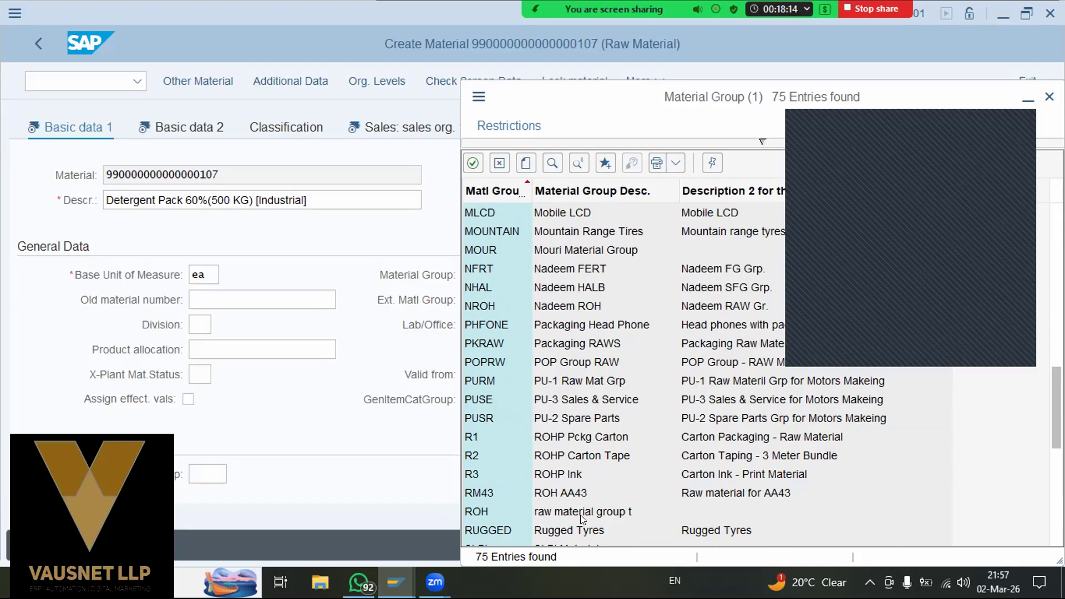
scroll(585, 516, up, 10)
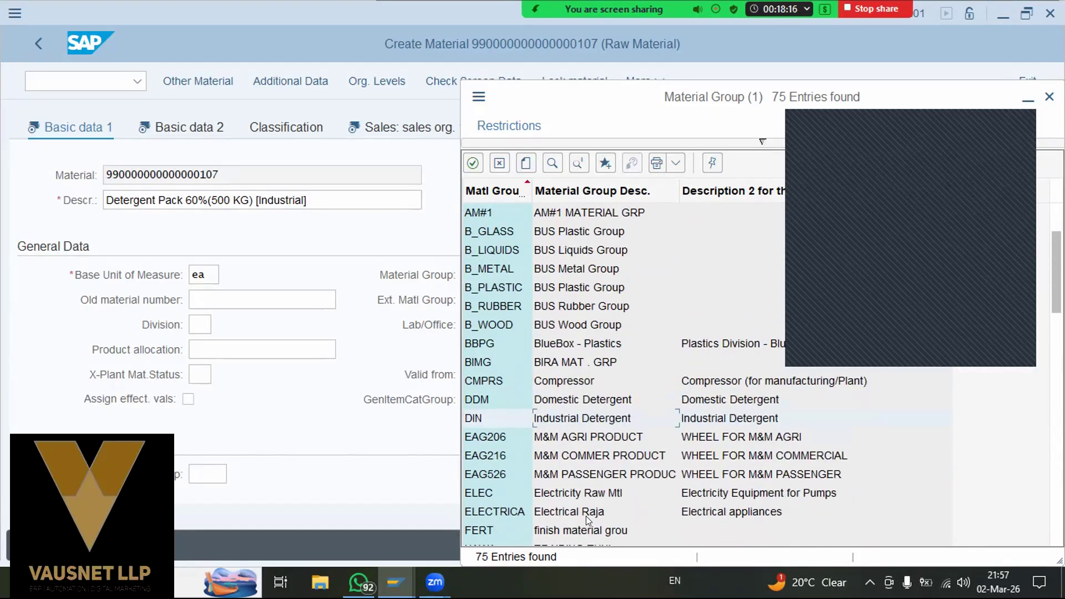
scroll(593, 420, down, 6)
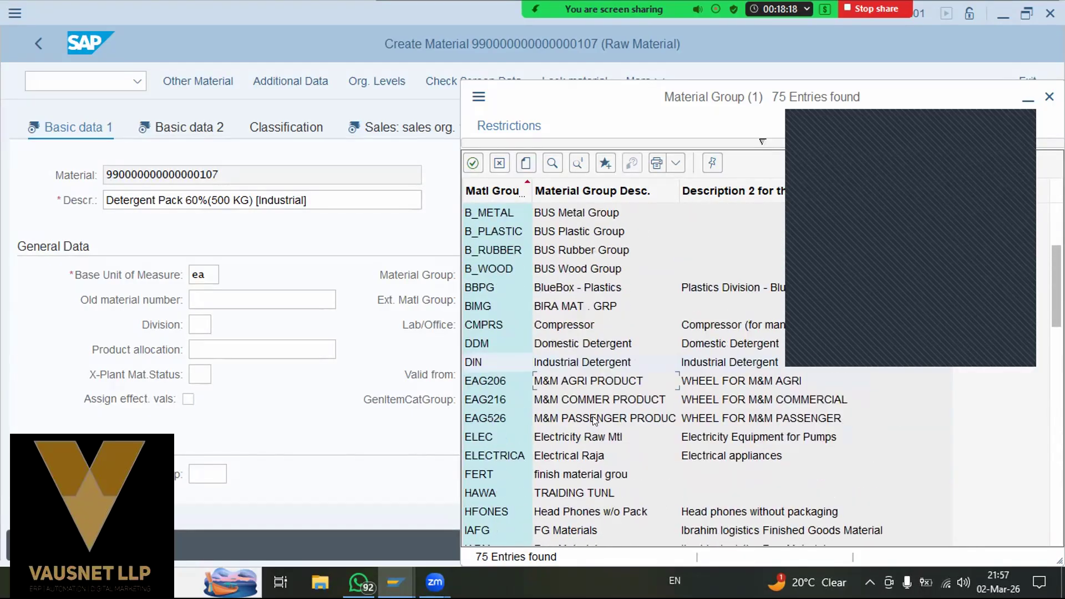
scroll(593, 421, up, 6)
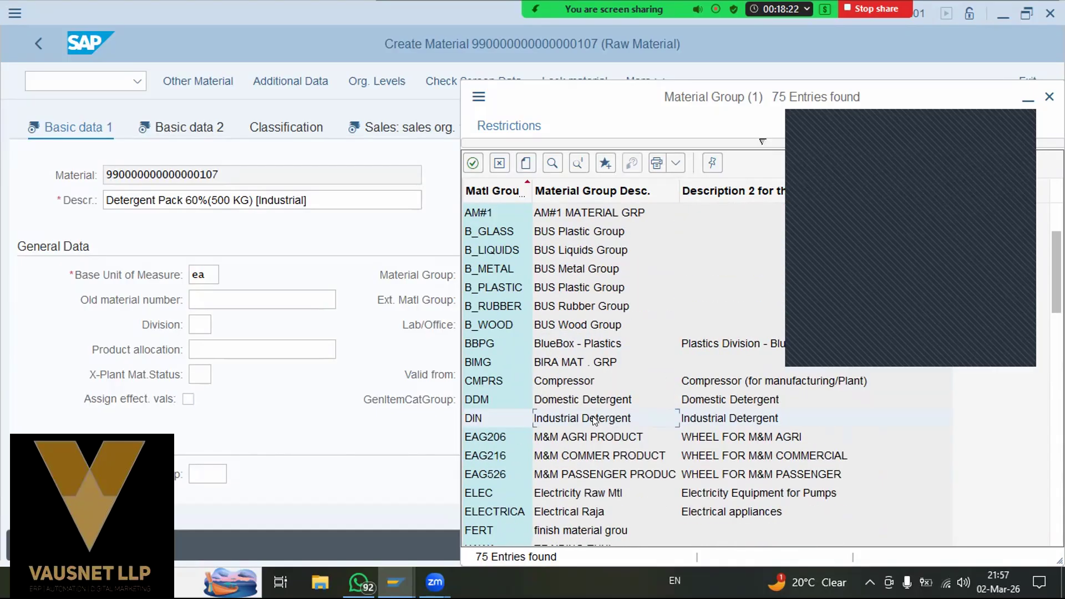
scroll(593, 420, down, 4)
scroll(593, 421, down, 5)
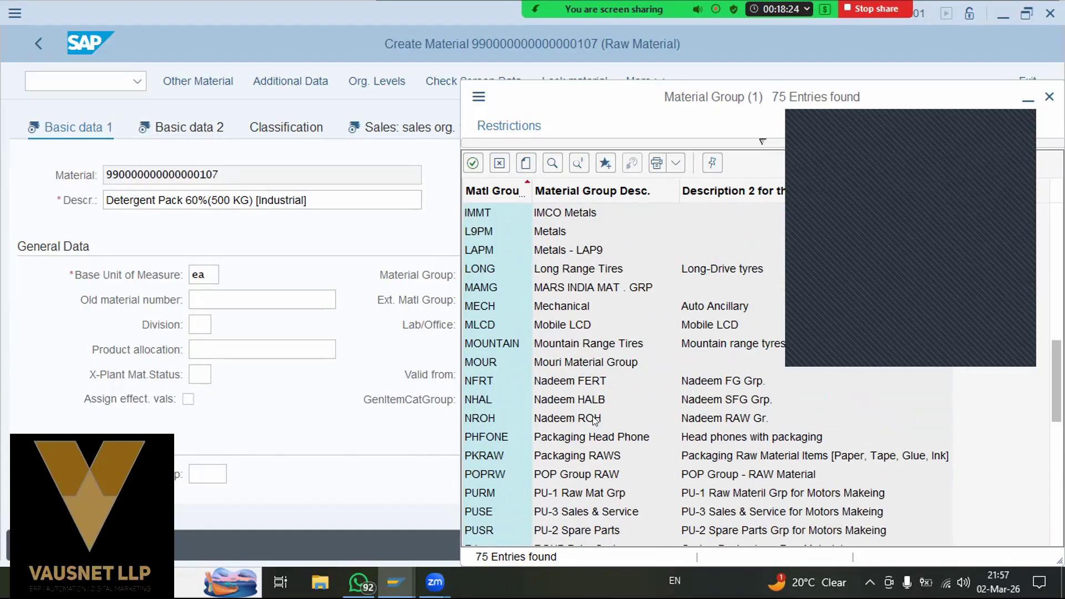
scroll(593, 420, down, 2)
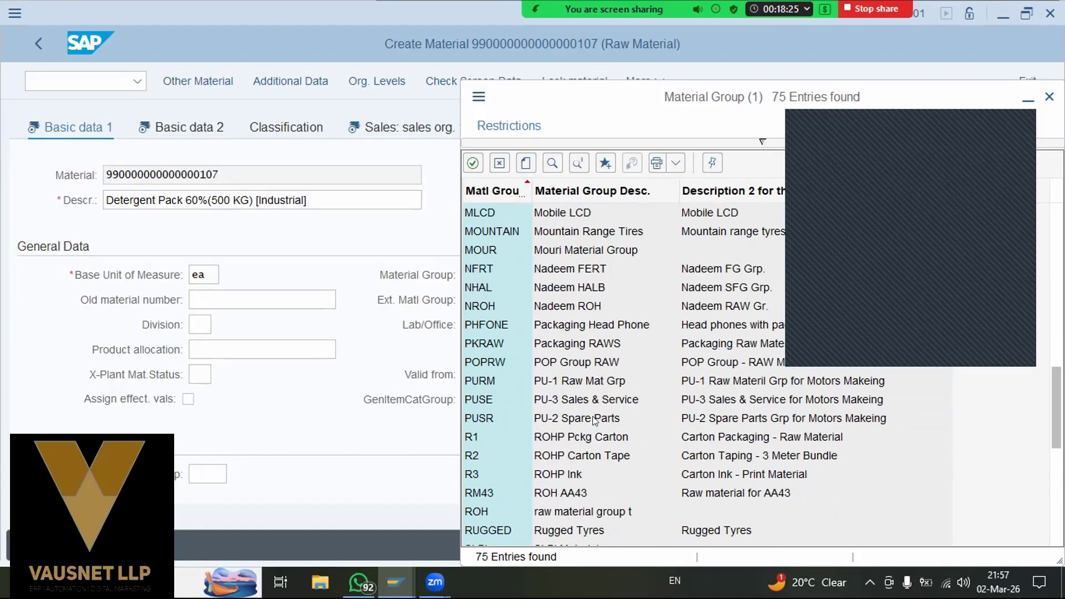
double_click(585, 511)
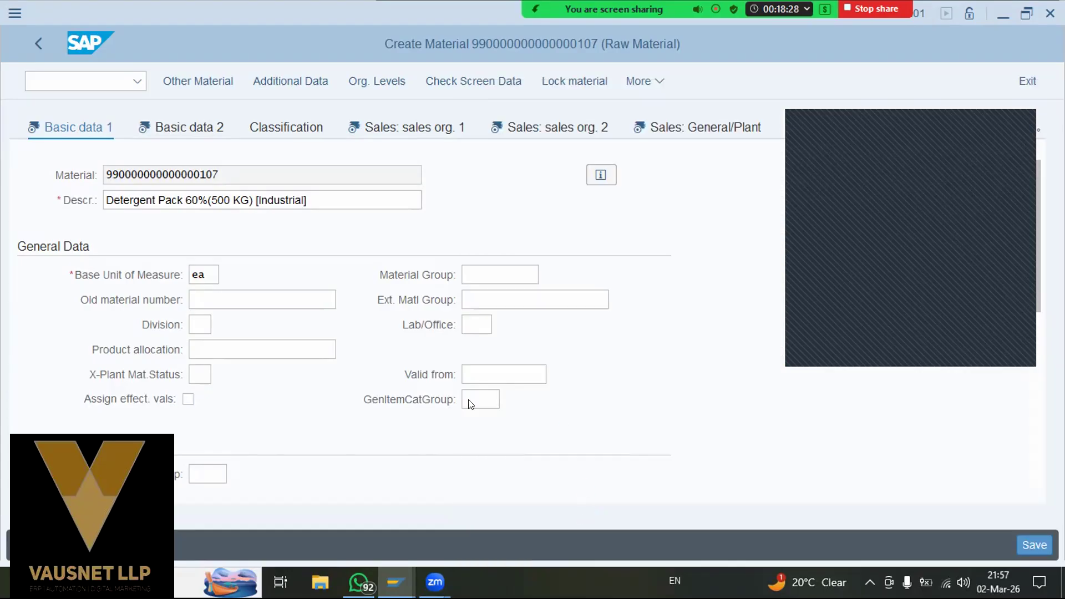
click(249, 293)
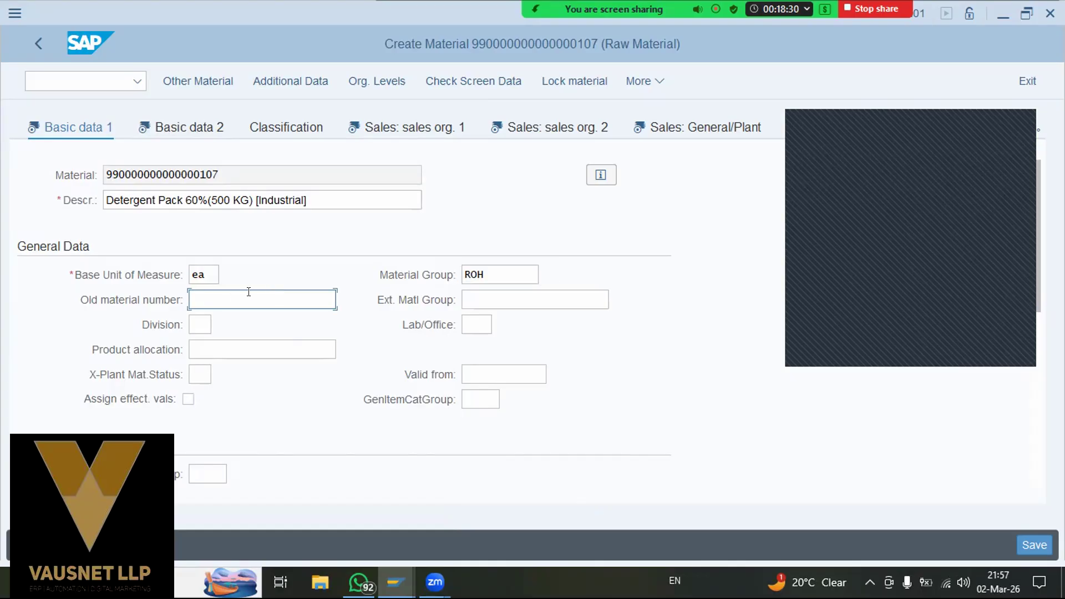
drag(311, 201, 43, 188)
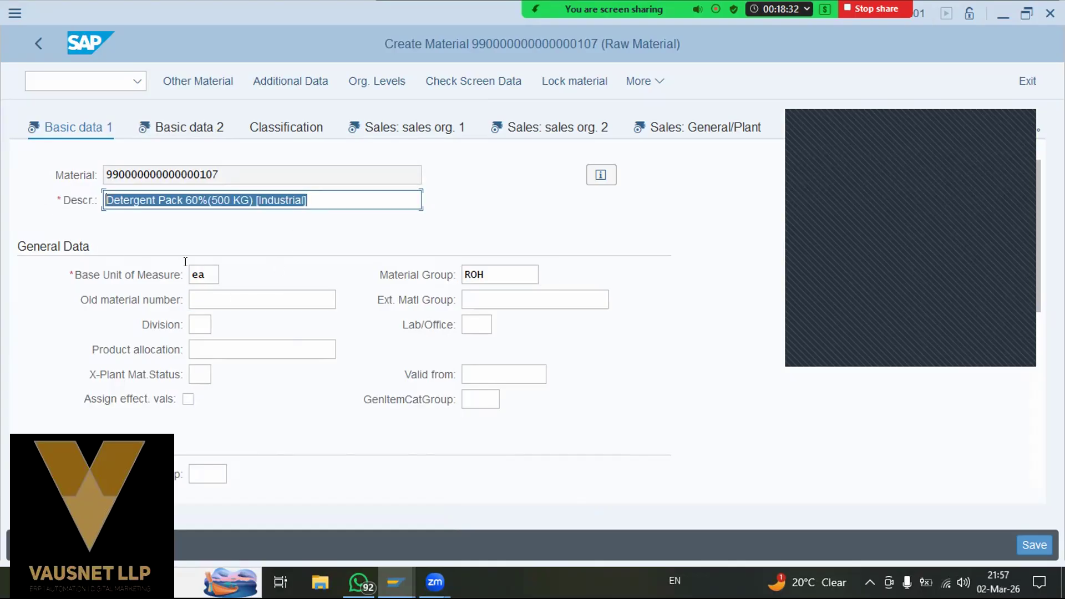
click(209, 295)
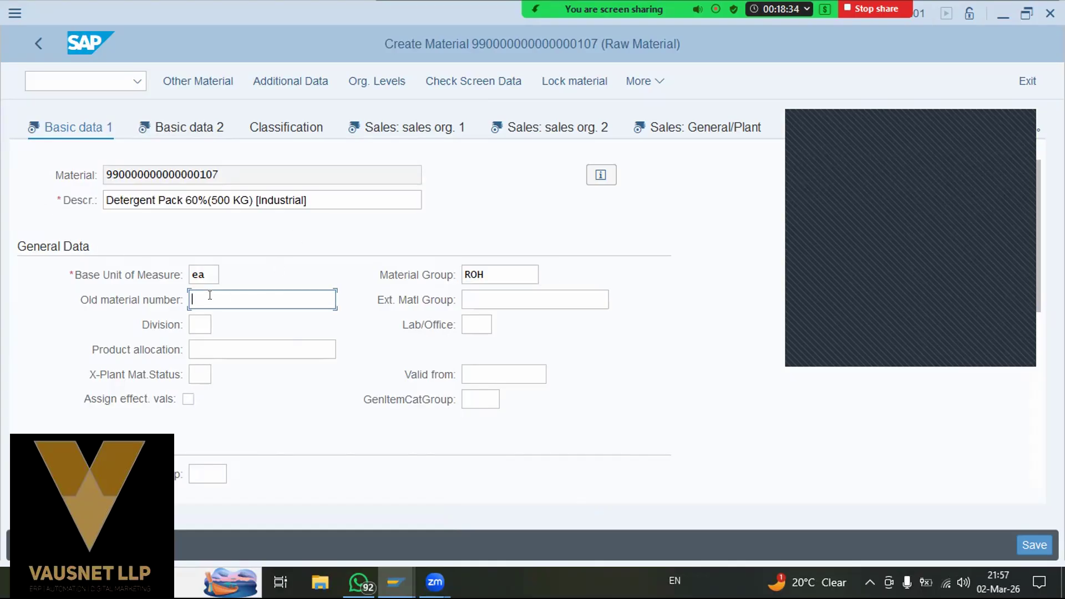
- Look up the divisions and assign division DT, Detergents, to the material
click(199, 325)
click(227, 329)
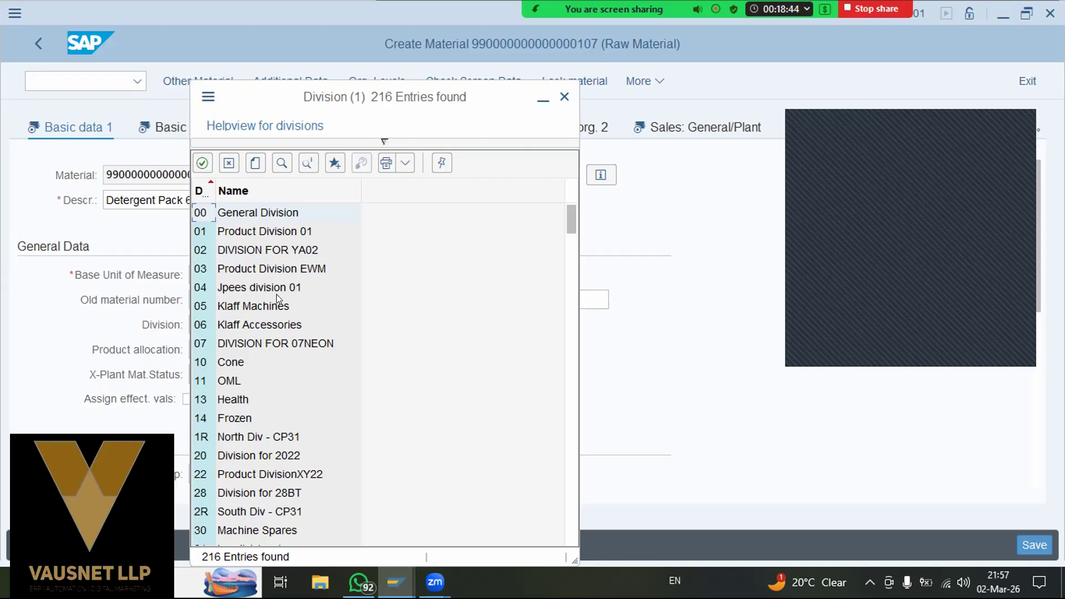
click(267, 309)
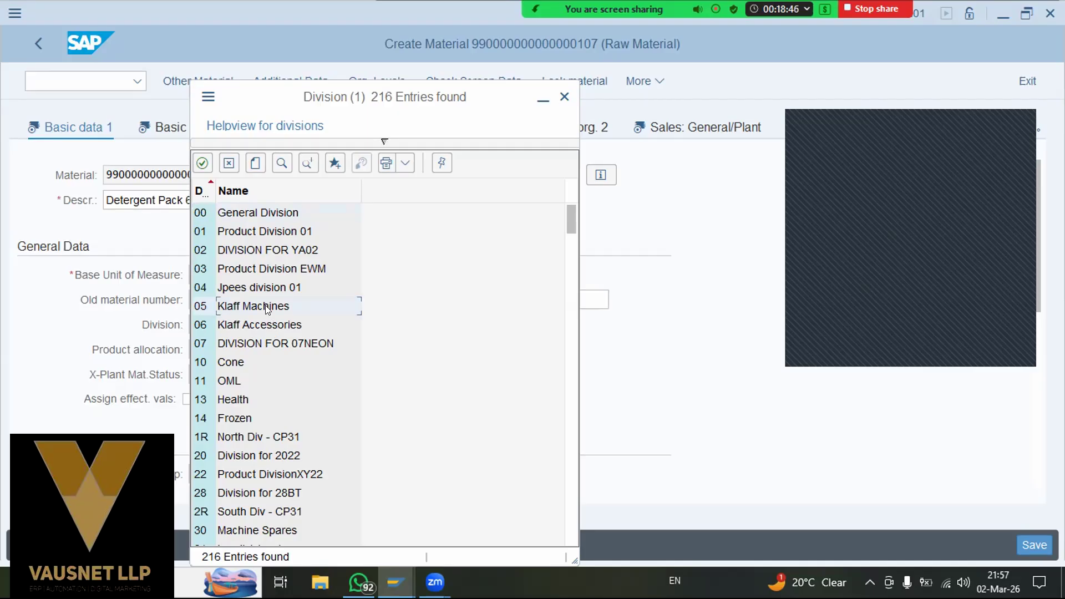
scroll(266, 379, down, 2)
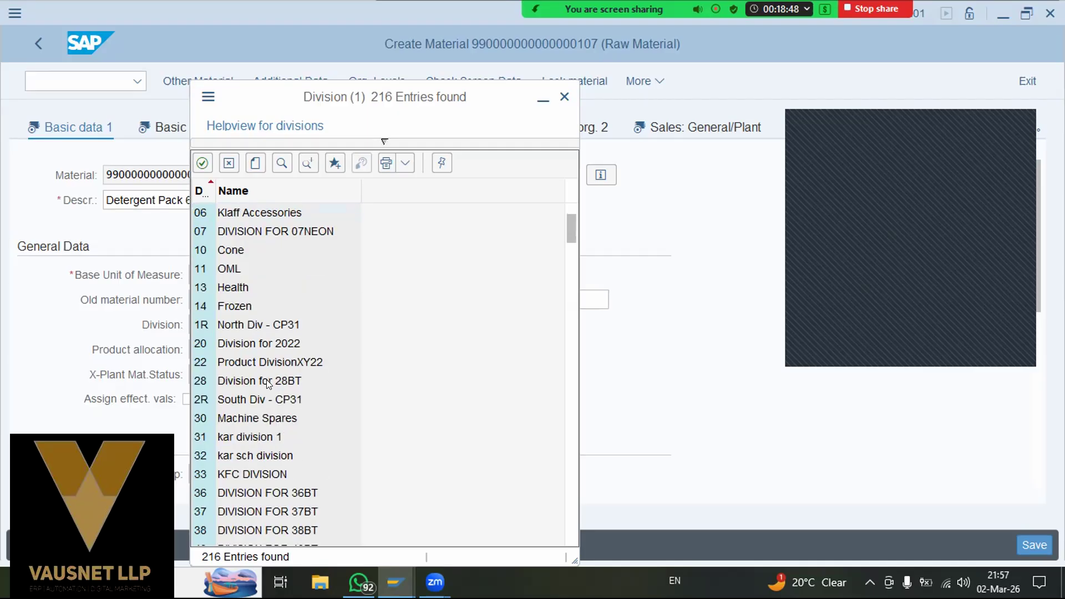
scroll(269, 381, down, 6)
scroll(271, 383, down, 6)
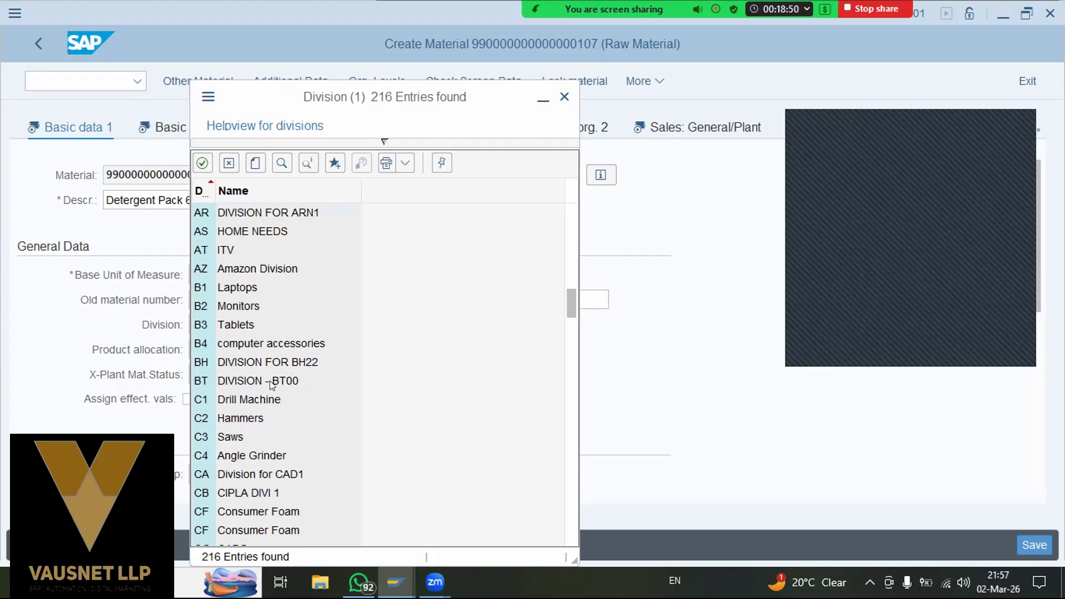
scroll(270, 385, down, 6)
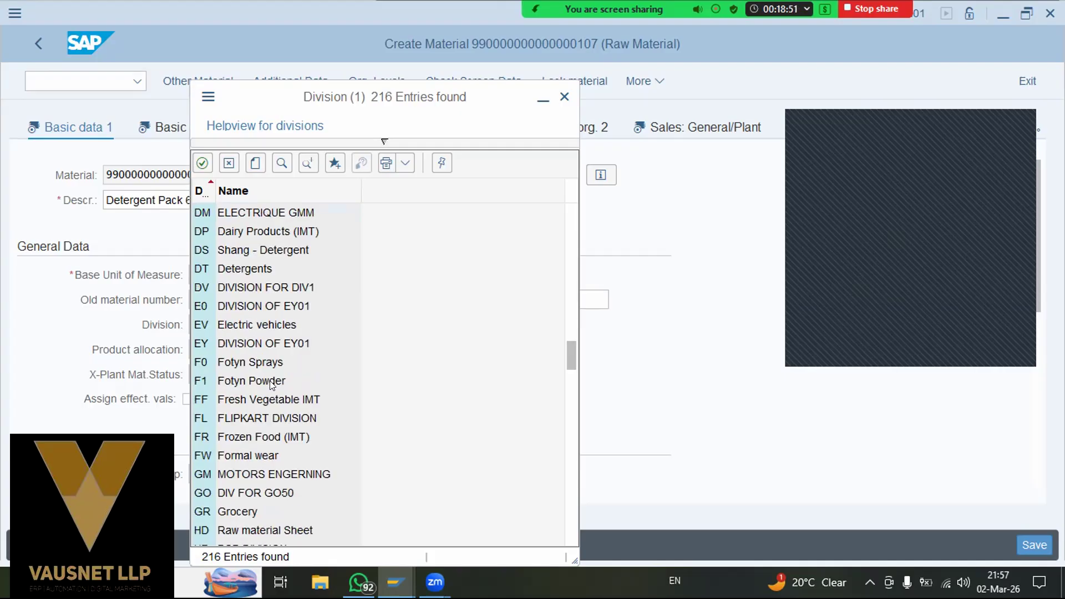
click(251, 269)
scroll(255, 361, down, 4)
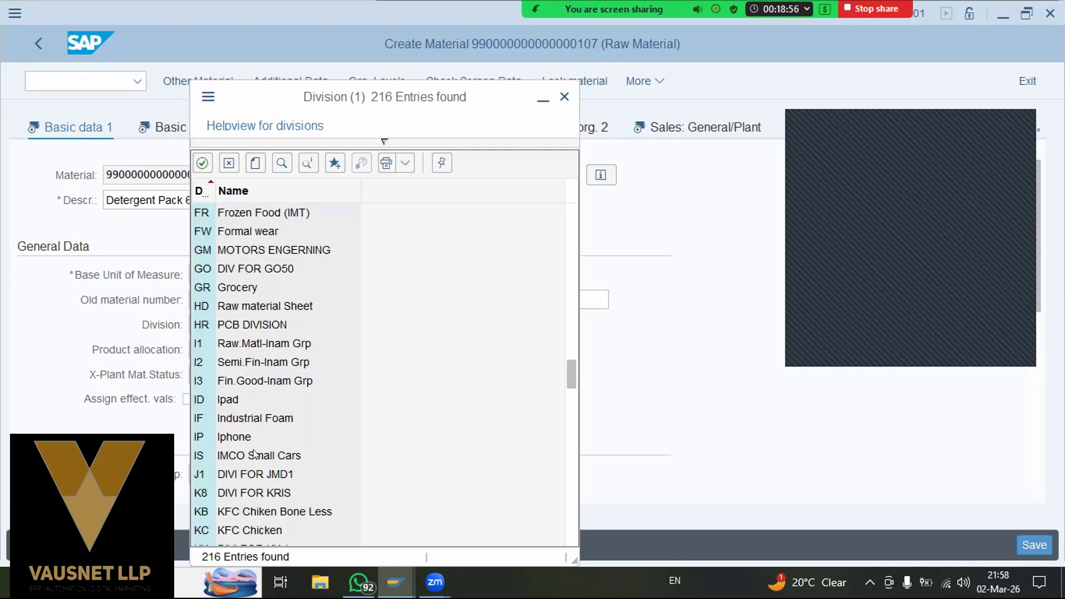
scroll(252, 394, up, 3)
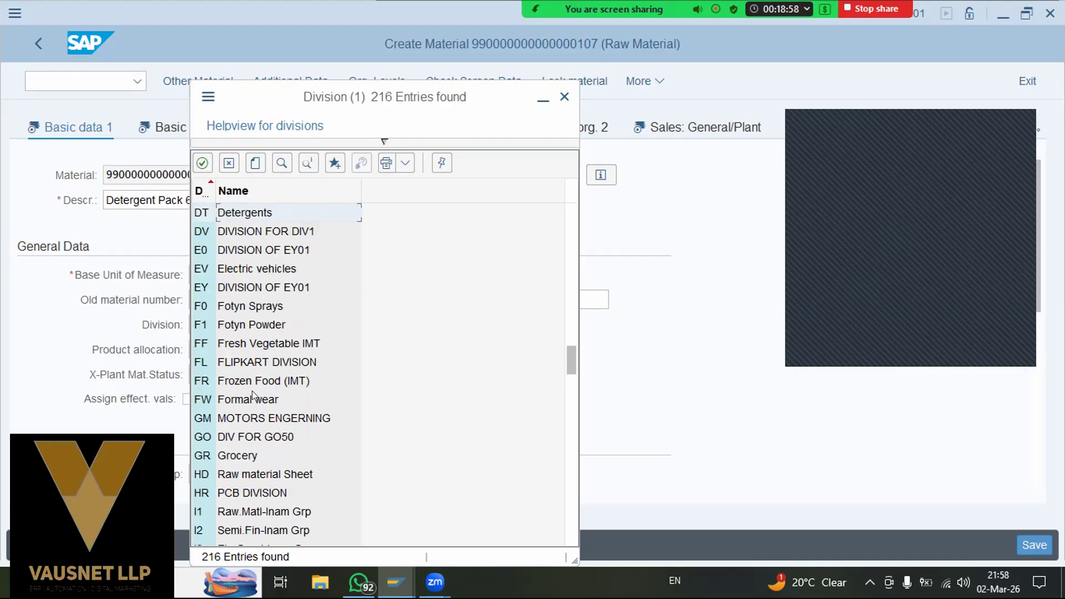
scroll(251, 395, up, 4)
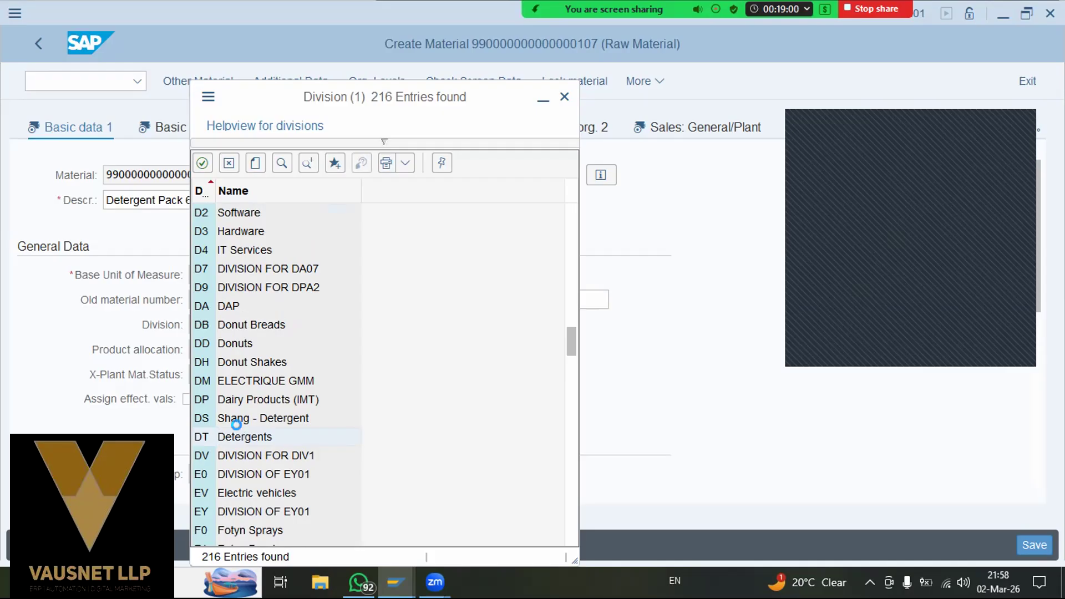
double_click(240, 435)
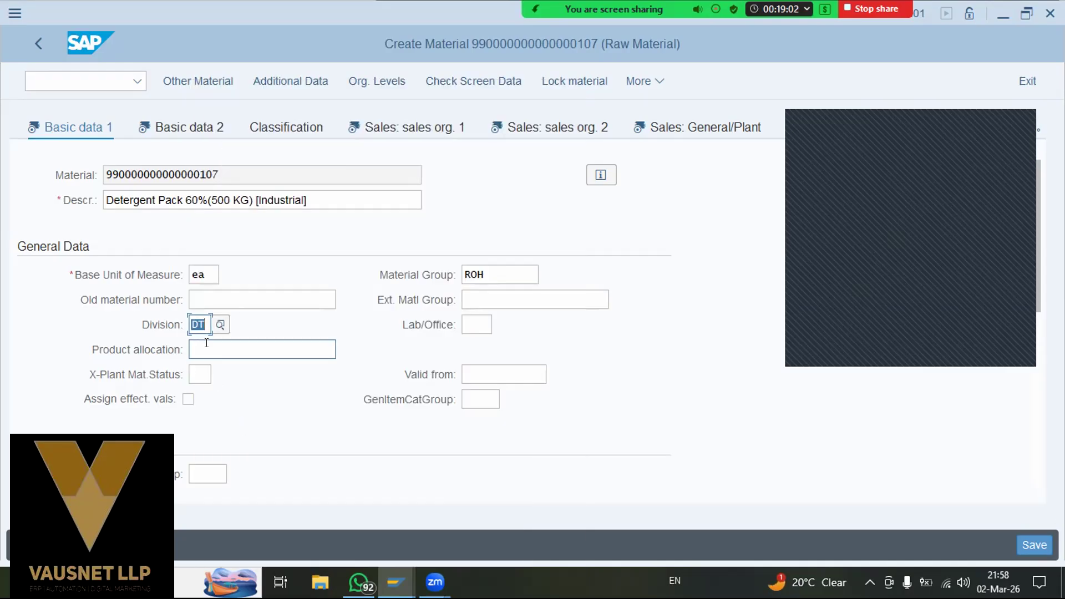
click(483, 374)
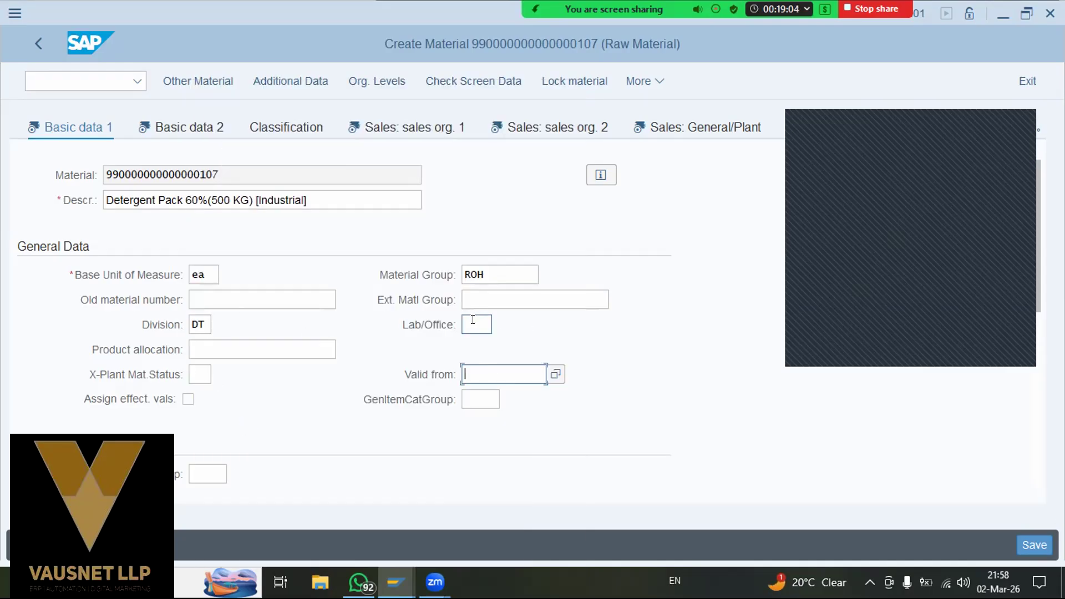
click(473, 295)
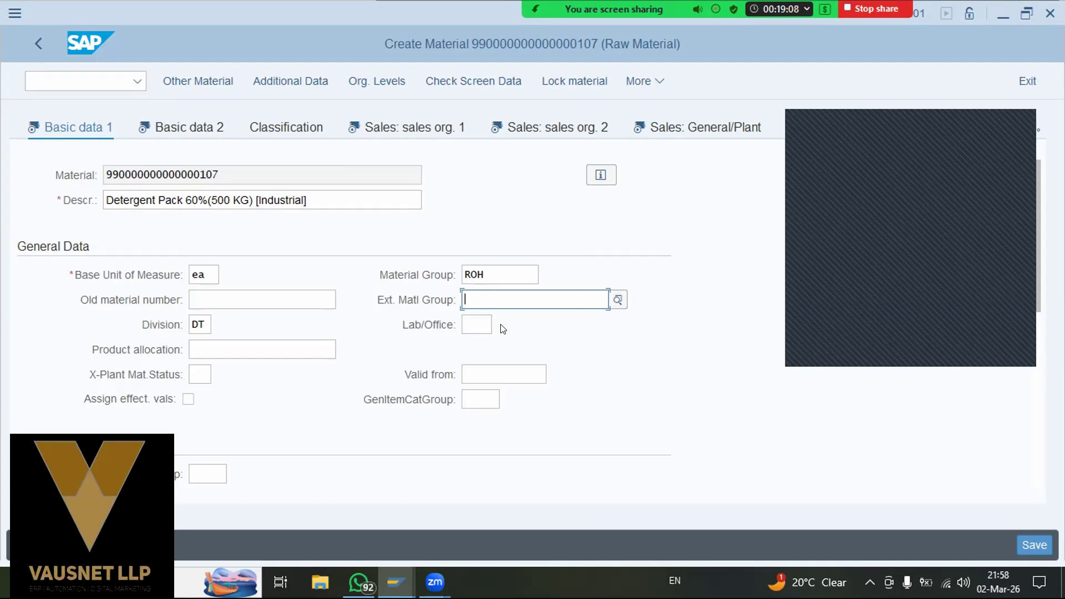
scroll(208, 423, down, 5)
scroll(209, 421, up, 3)
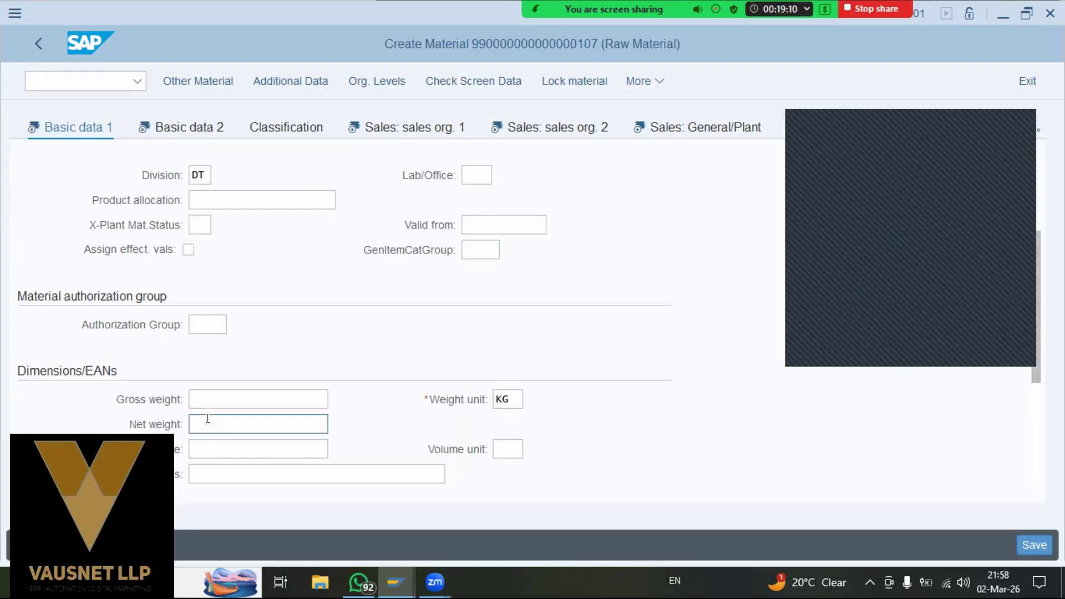
click(204, 321)
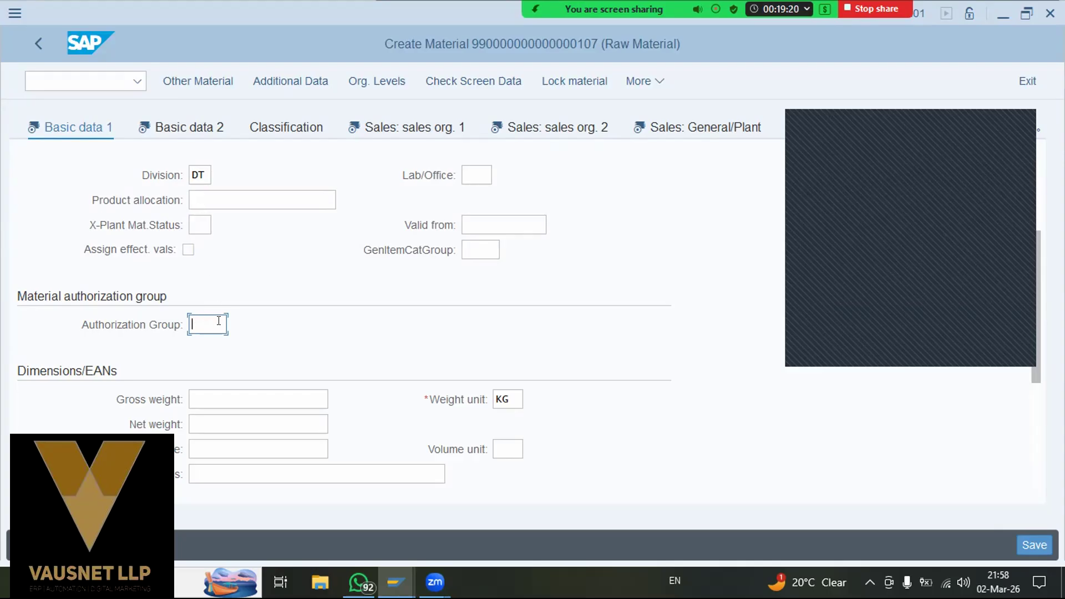
- Set the gross weight and net weight to 1 each, with EA as the weight unit
scroll(218, 338, down, 4)
click(227, 171)
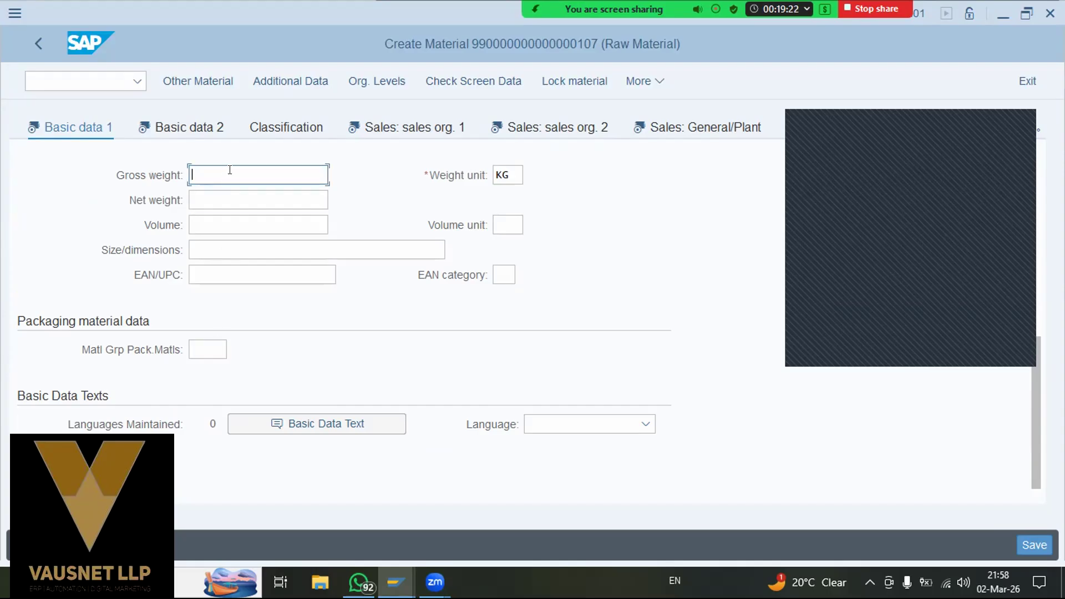
text(1)
click(494, 172)
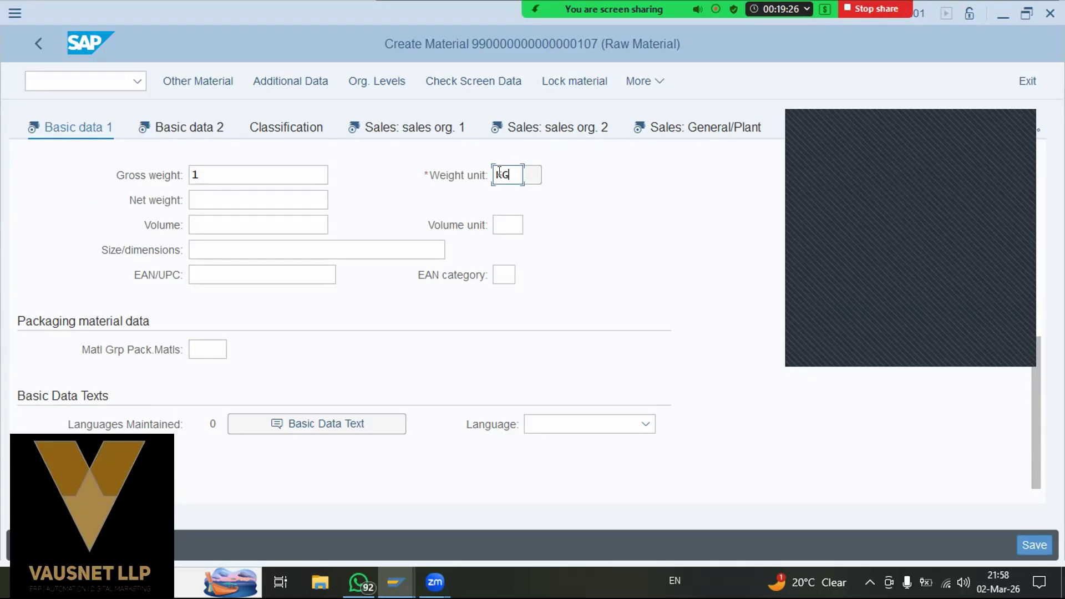
text(ea)
key(Tab)
text(1)
key(Tab)
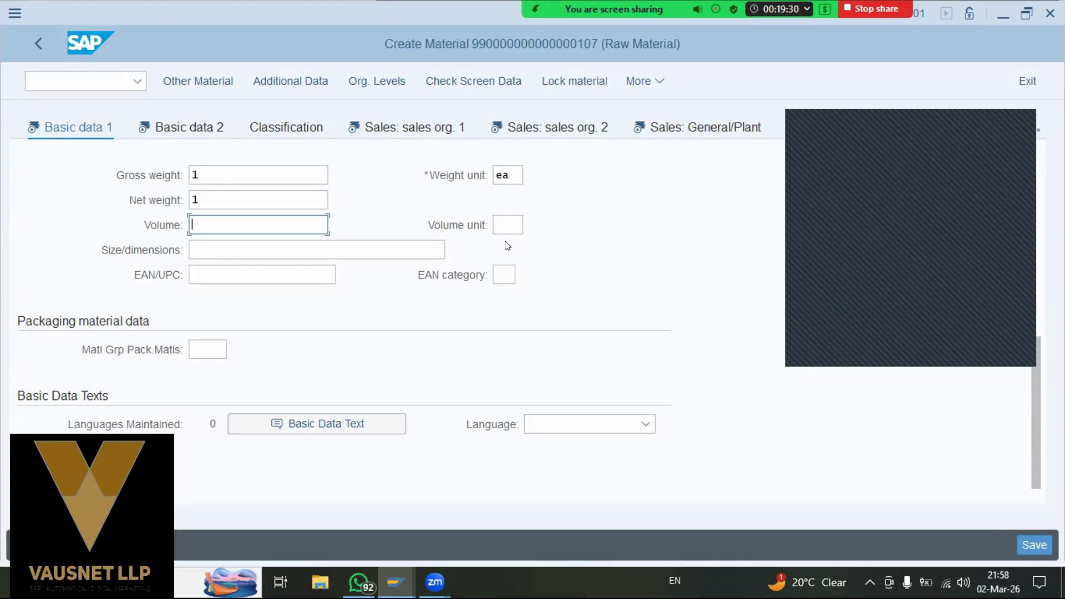
- Change the weight unit to KG in the material's dimensions data
key(shift+Tab)
key(shift+Tab)
text(kg)
key(Tab)
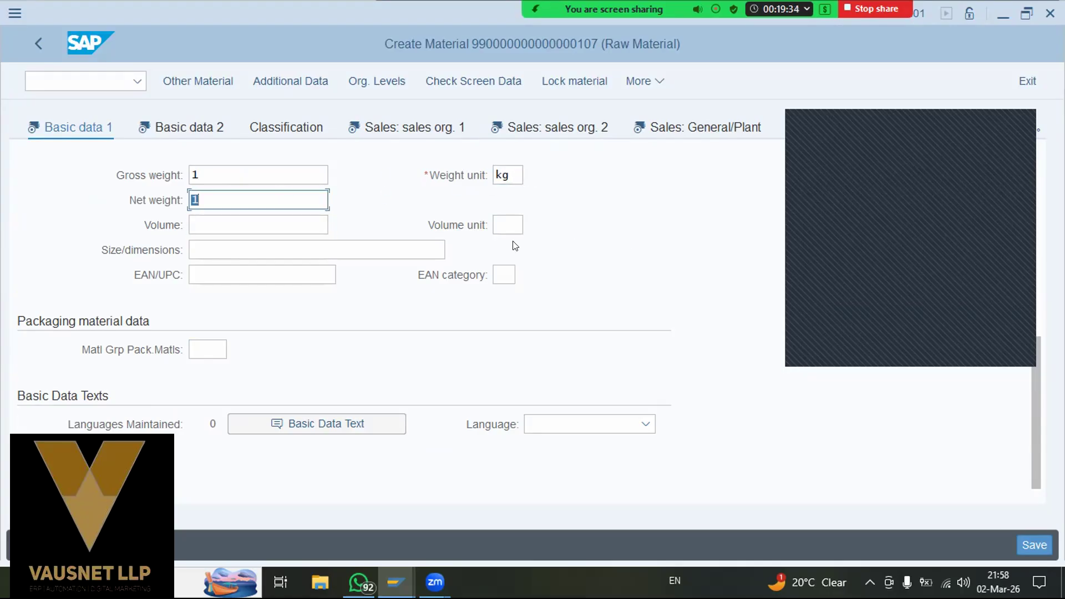
click(273, 219)
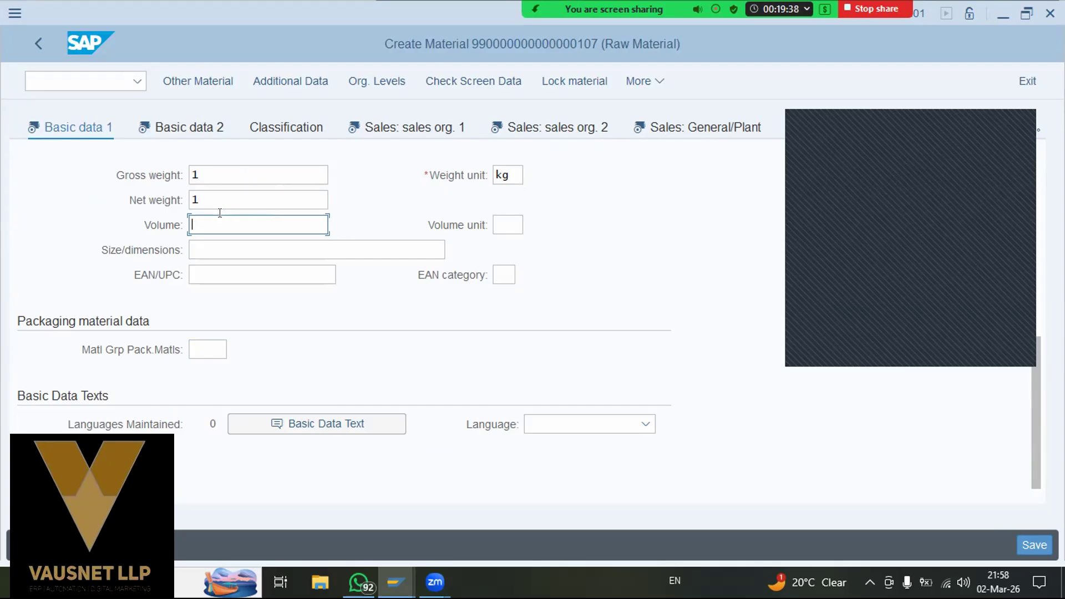
scroll(307, 294, up, 6)
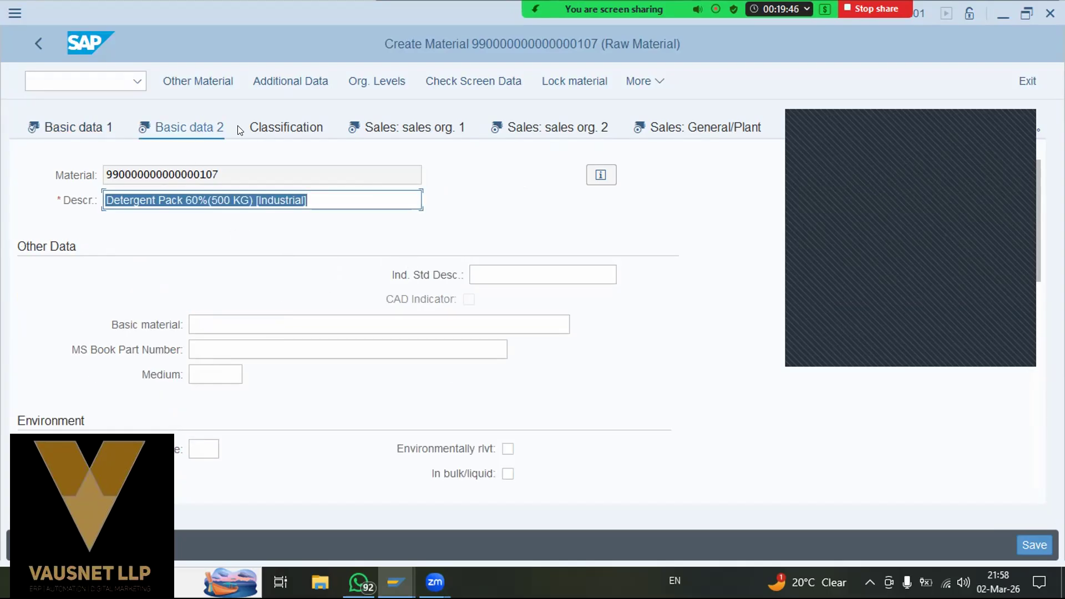
- Examine the Basic data 2 view, from other data and environment through design drawing and client-specific configuration
click(521, 273)
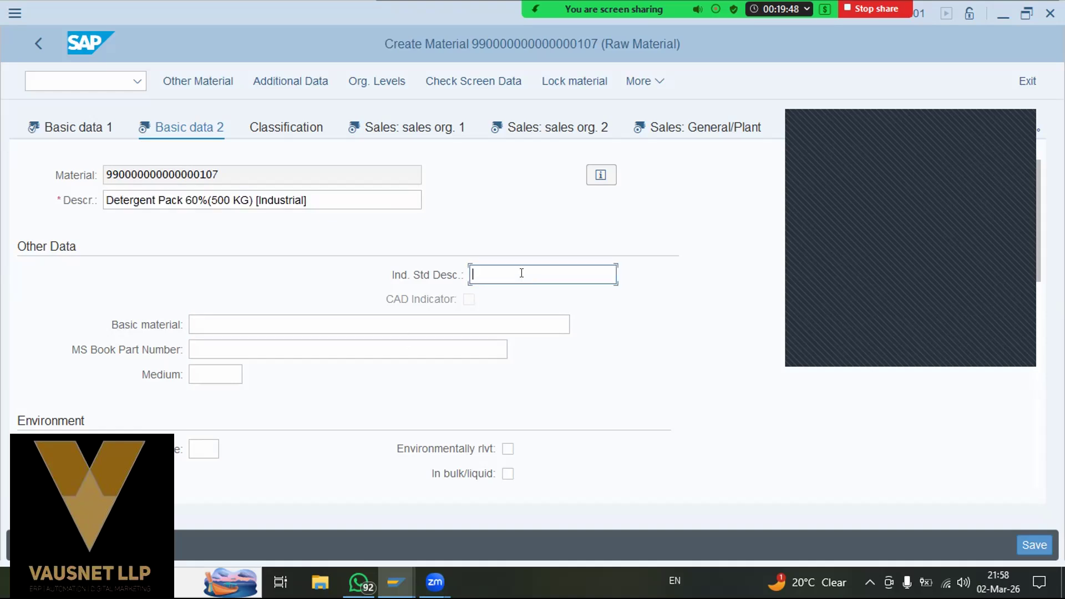
scroll(238, 417, down, 3)
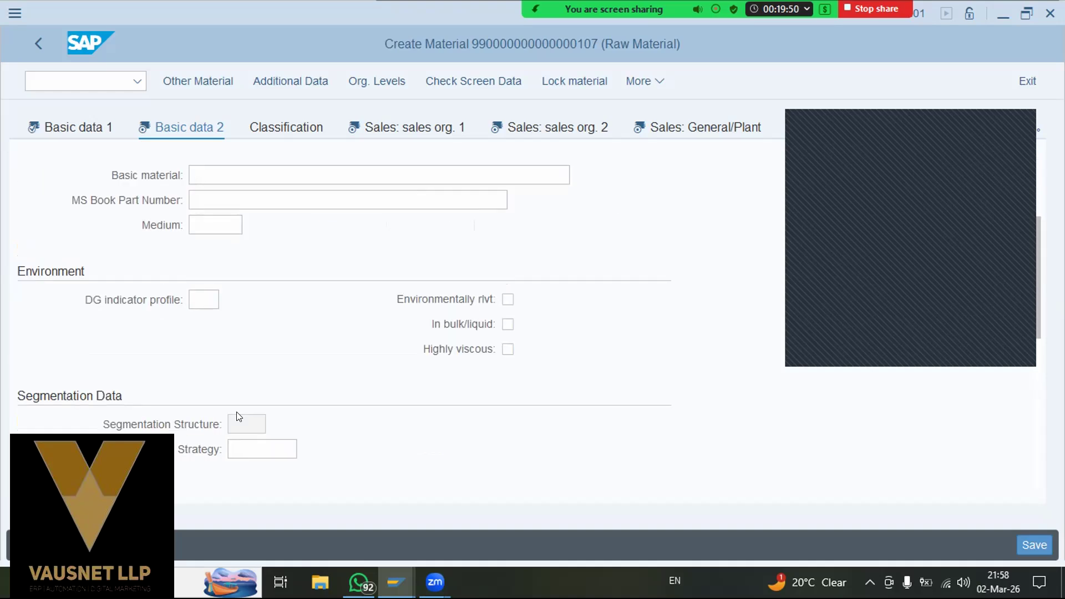
scroll(240, 417, down, 6)
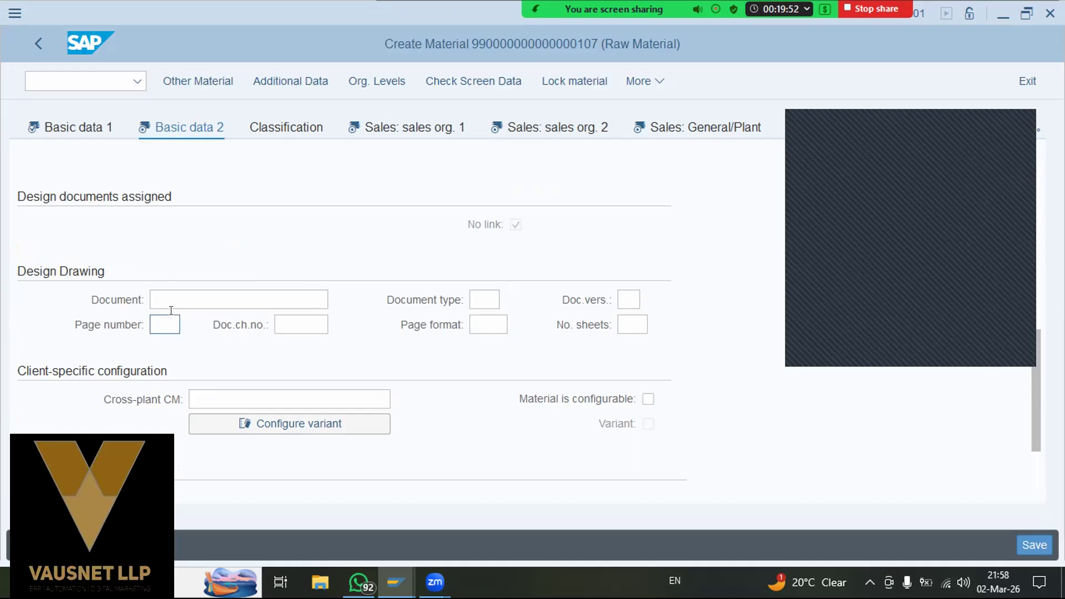
scroll(191, 397, down, 2)
scroll(195, 396, up, 8)
scroll(207, 398, up, 4)
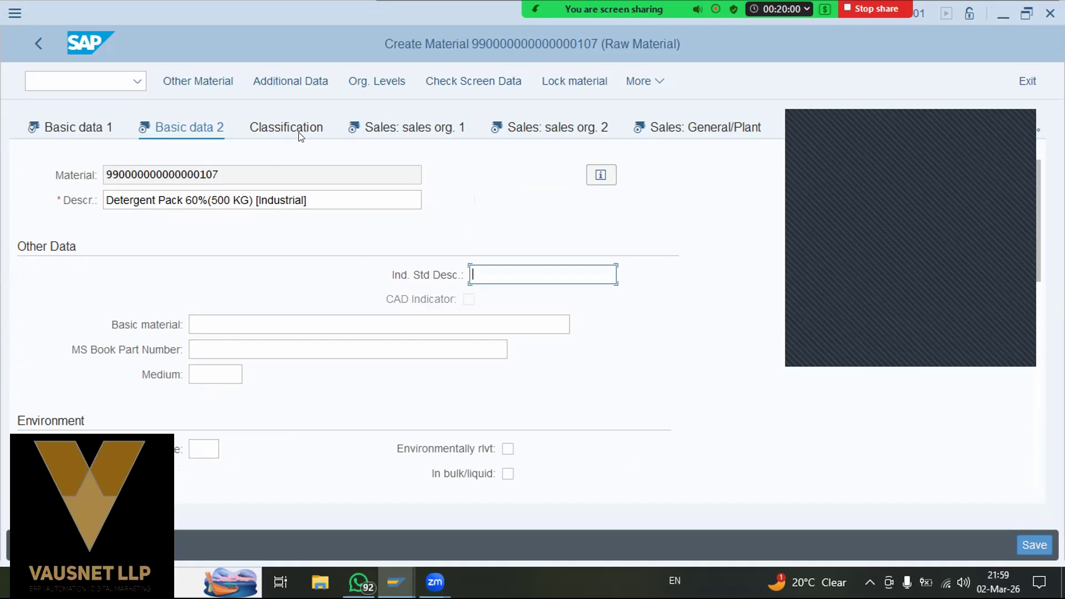
- Open the Sales: sales org. 1 view and check the division and material group carried over in its general data
click(392, 120)
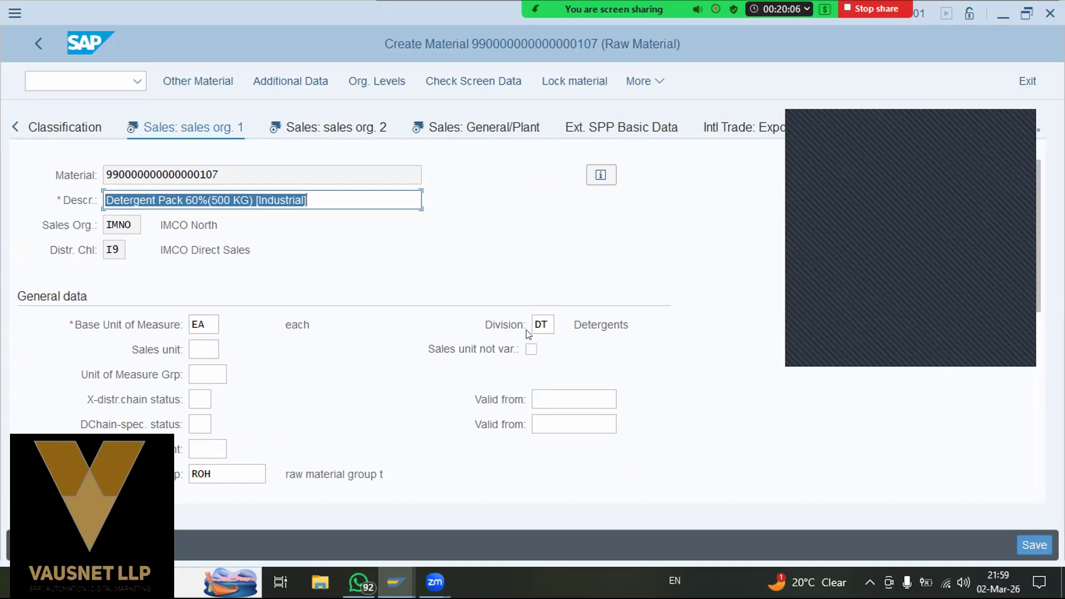
click(620, 321)
drag(620, 320, 606, 321)
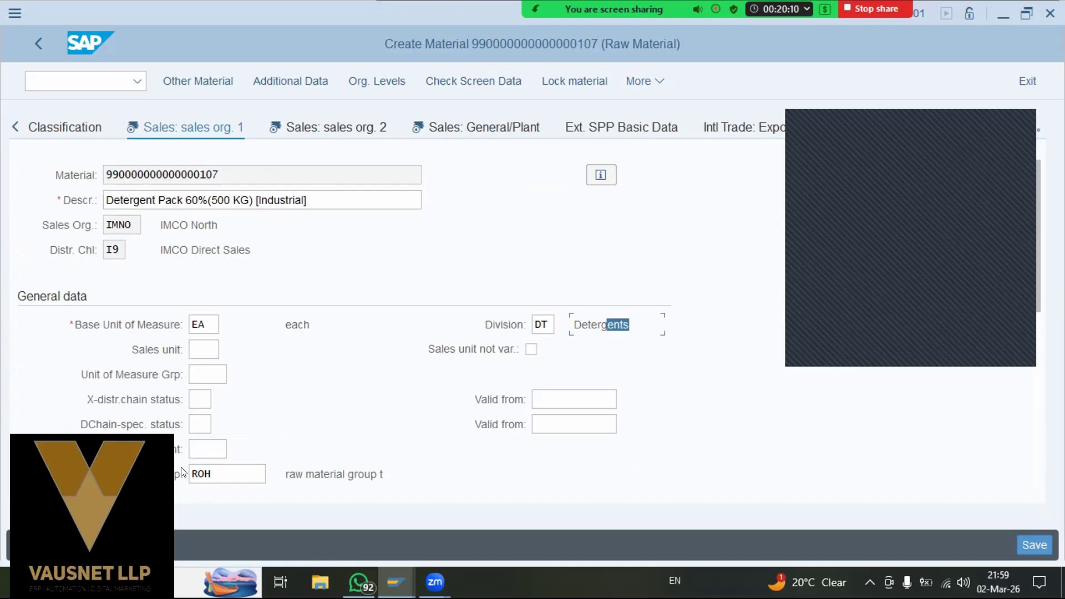
click(392, 472)
scroll(203, 443, down, 3)
scroll(206, 430, down, 3)
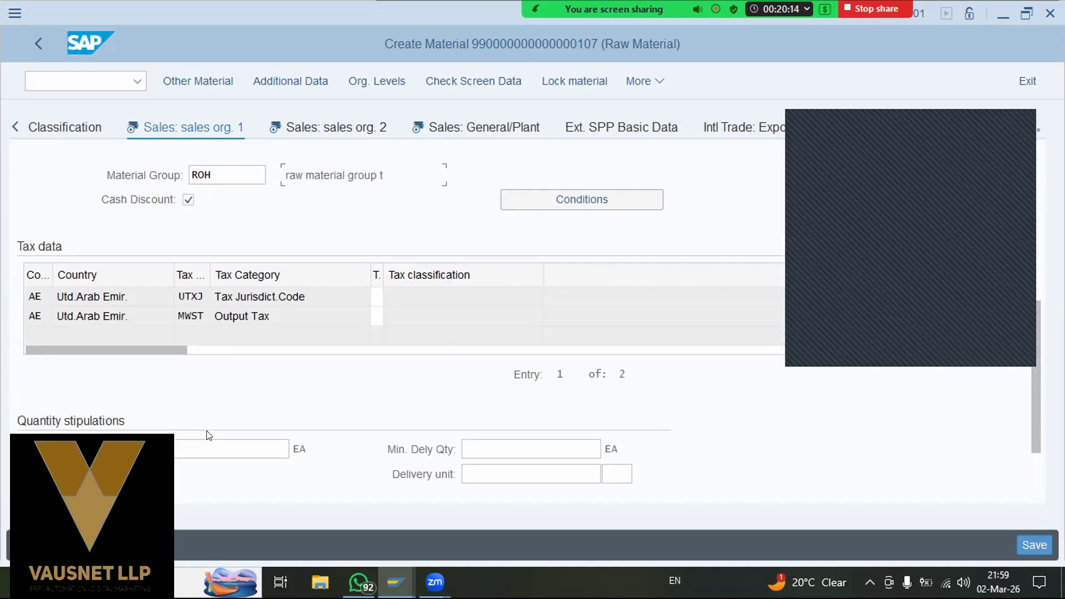
- Look up the tax classifications and set both the UTXJ and MWST tax categories to 1, Taxable
key(Tab)
key(Tab)
click(391, 298)
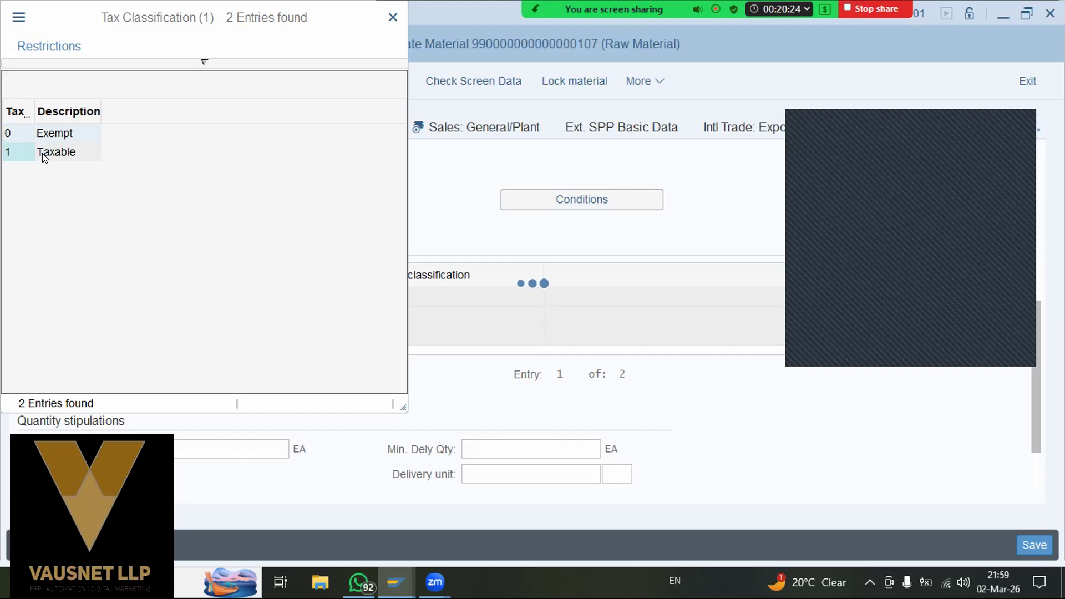
double_click(41, 151)
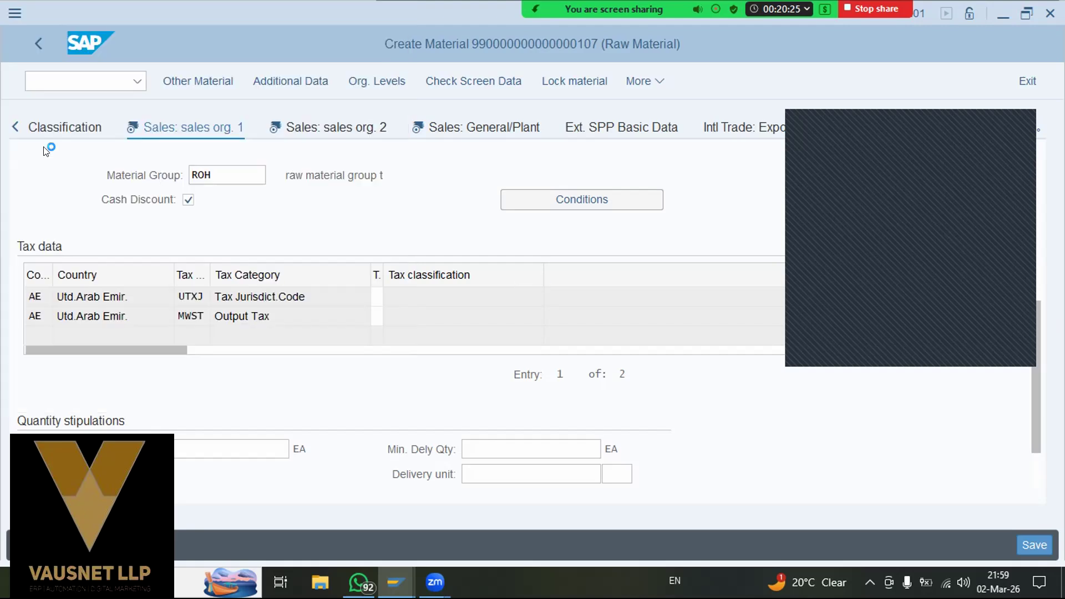
click(378, 317)
text(1)
- Examine the minimum order quantity, minimum delivery quantity and delivery unit fields in the quantity stipulations
scroll(223, 446, down, 3)
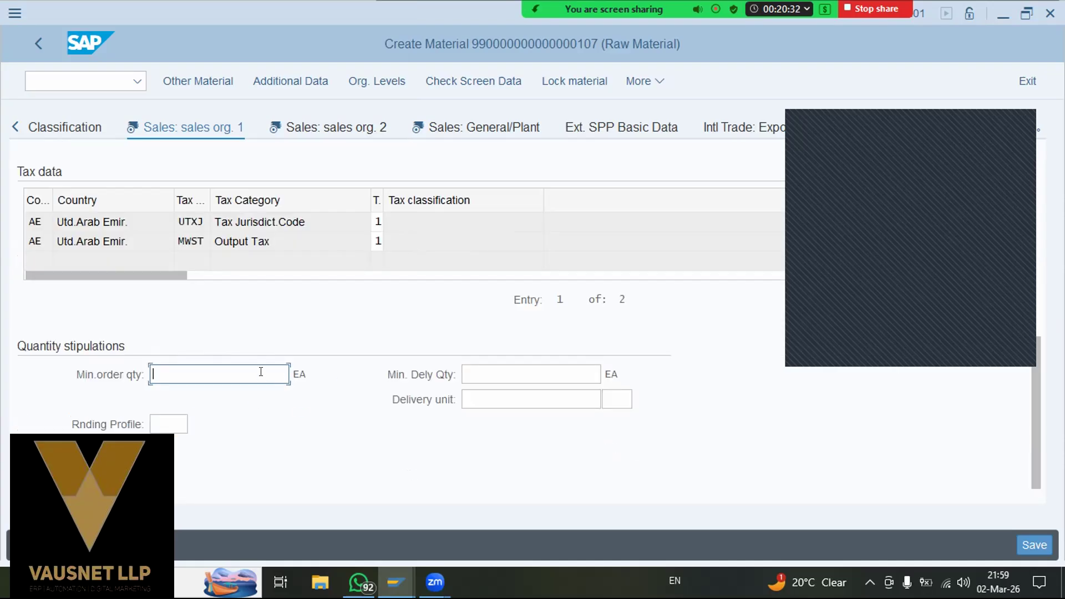
click(463, 373)
click(511, 396)
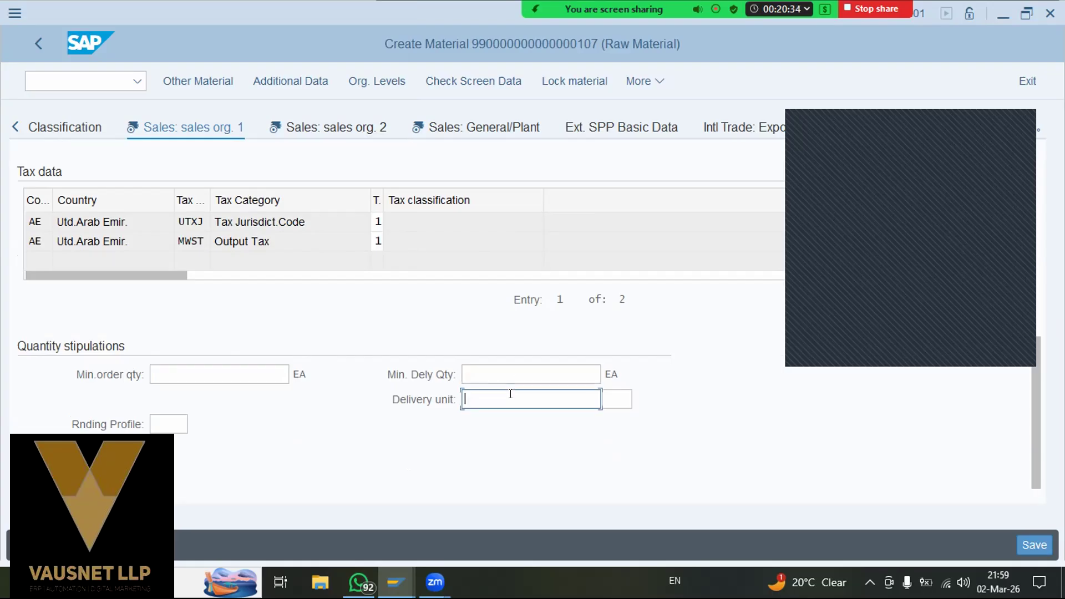
click(233, 373)
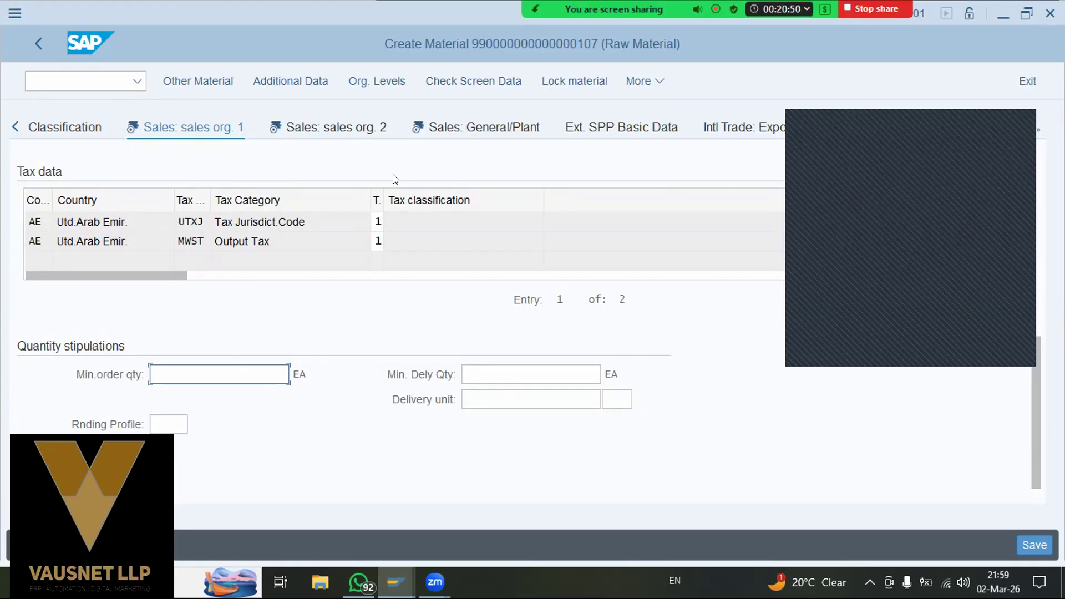
- Open the Sales: sales org. 2 view and examine the statistics, rebate, item category and account assignment grouping fields
click(340, 132)
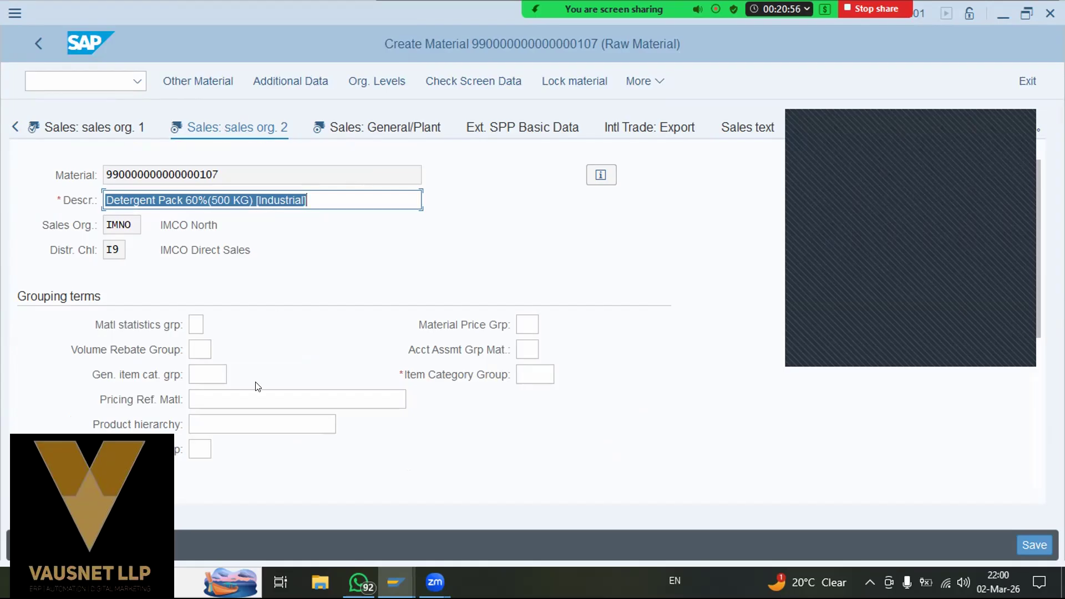
click(197, 324)
key(Tab)
click(194, 378)
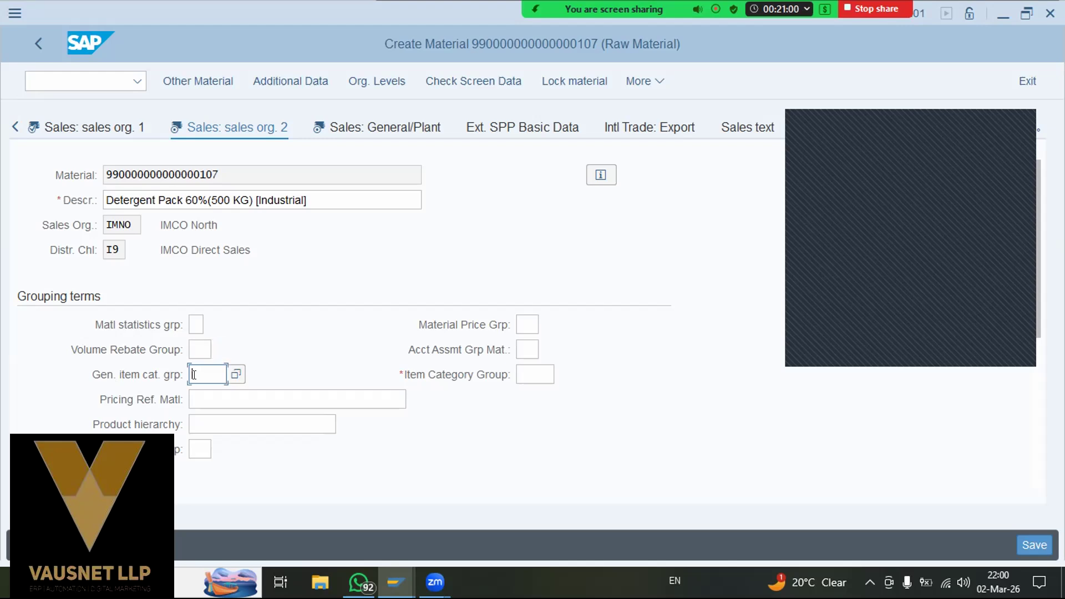
click(520, 373)
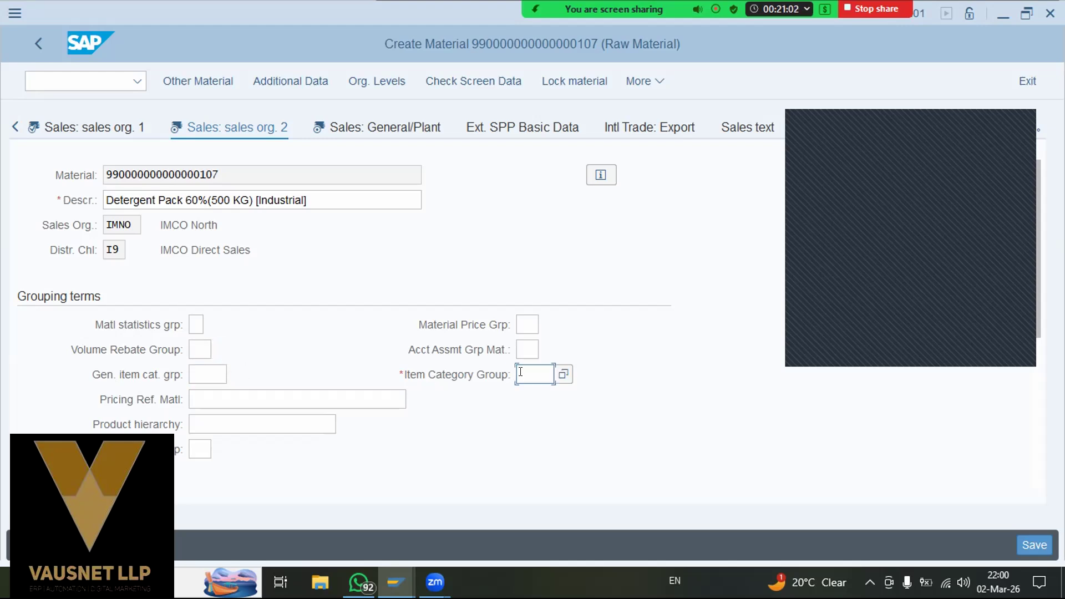
click(524, 349)
- Look up the general item category groups and locate NORM, Standard item, in the list
click(193, 375)
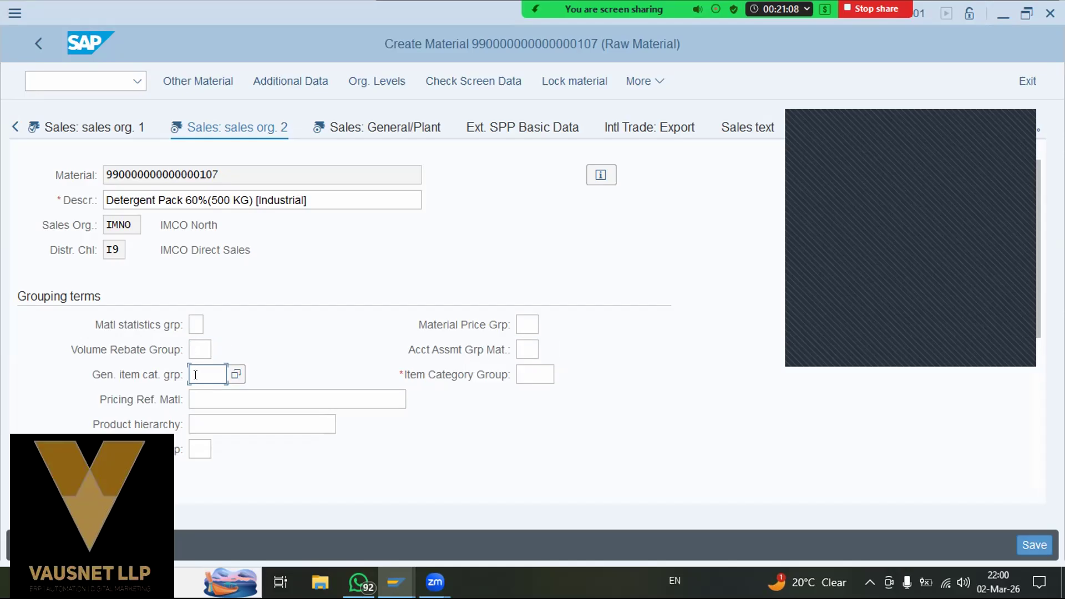
click(232, 376)
drag(416, 174, 622, 106)
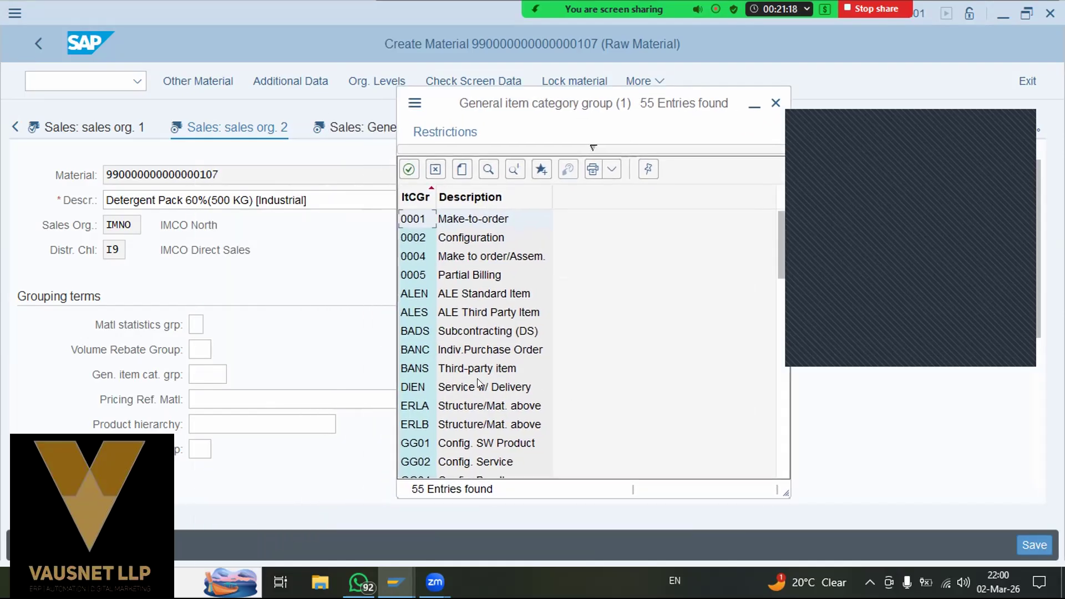
scroll(471, 379, down, 1)
scroll(462, 376, down, 1)
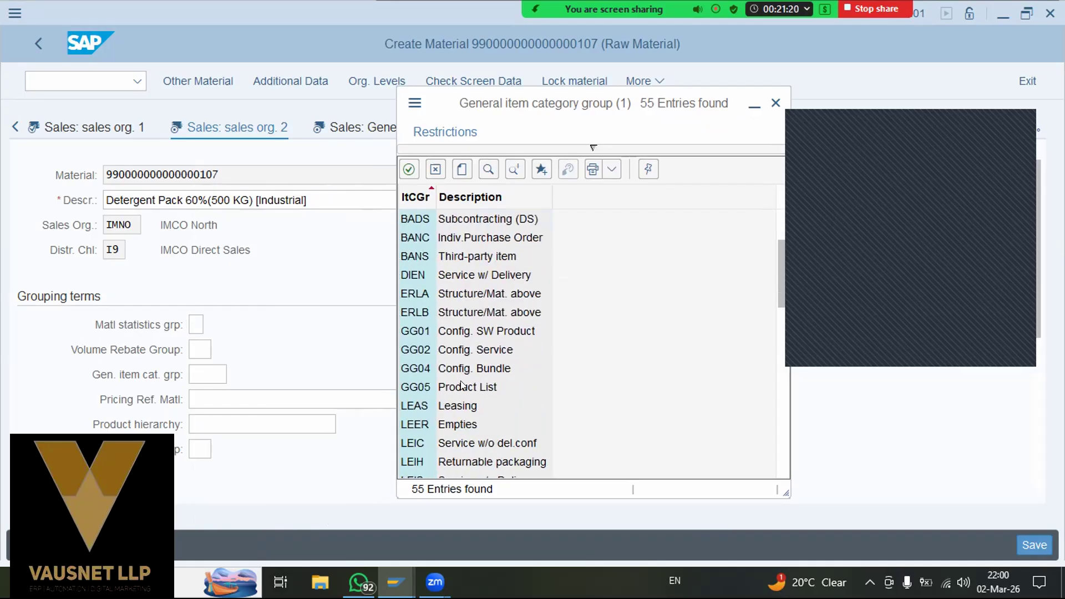
scroll(464, 368, down, 3)
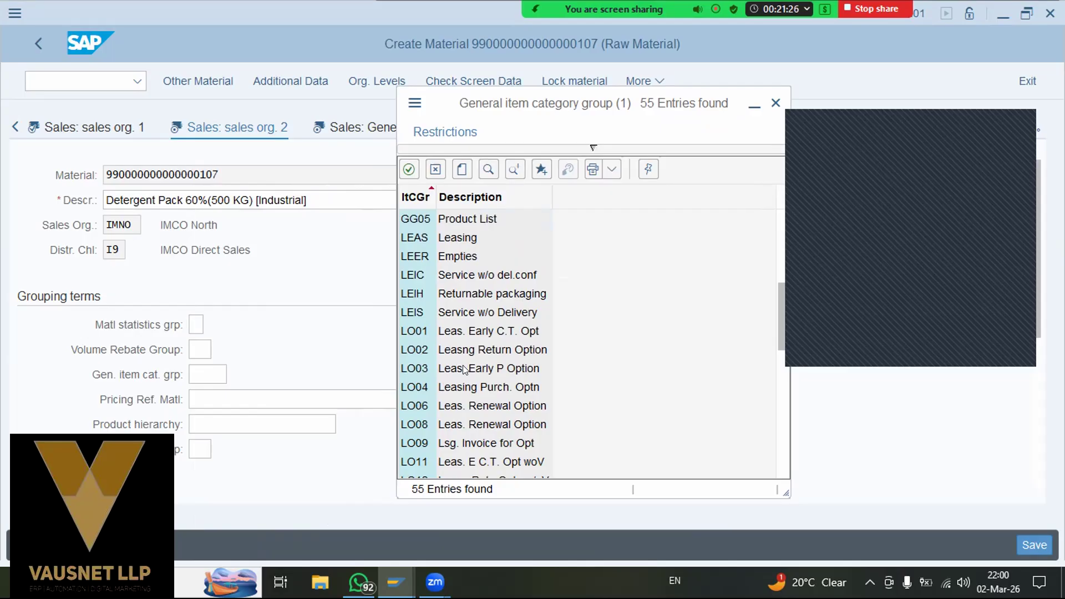
scroll(463, 368, down, 1)
scroll(465, 369, down, 2)
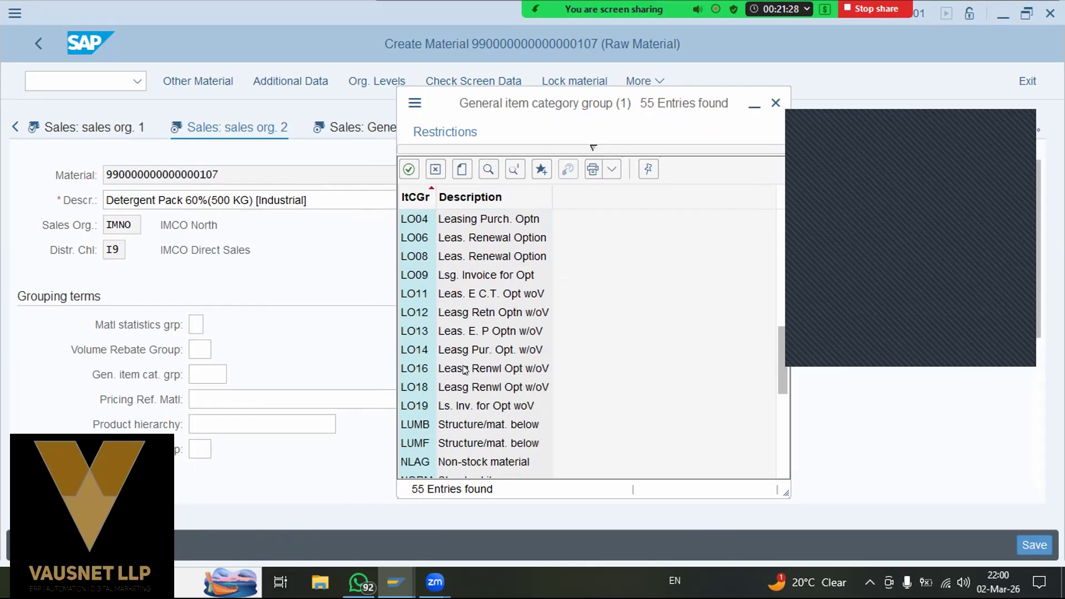
scroll(465, 370, down, 2)
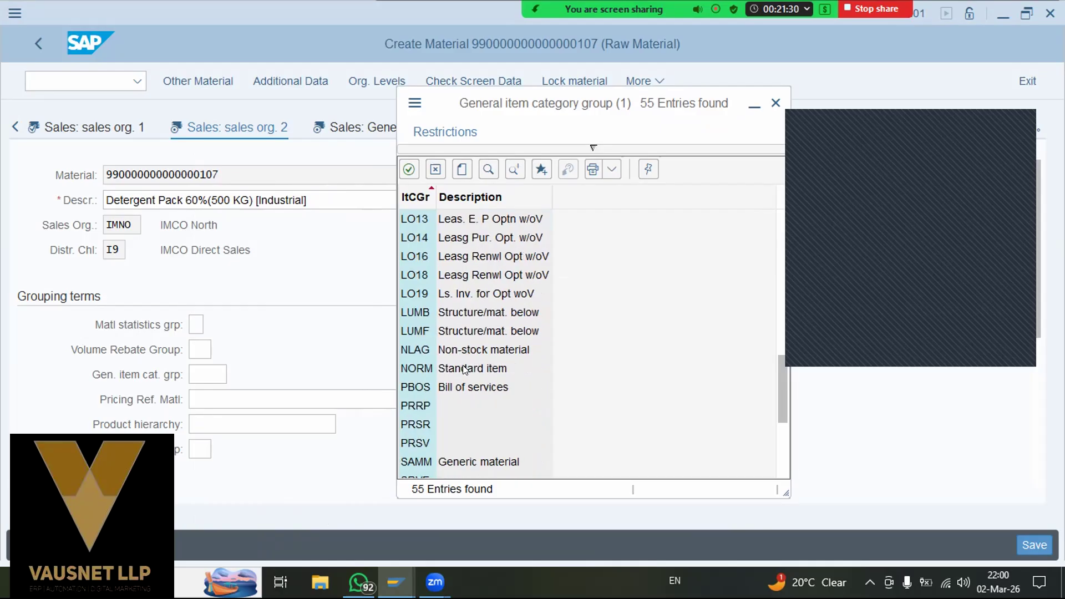
click(463, 369)
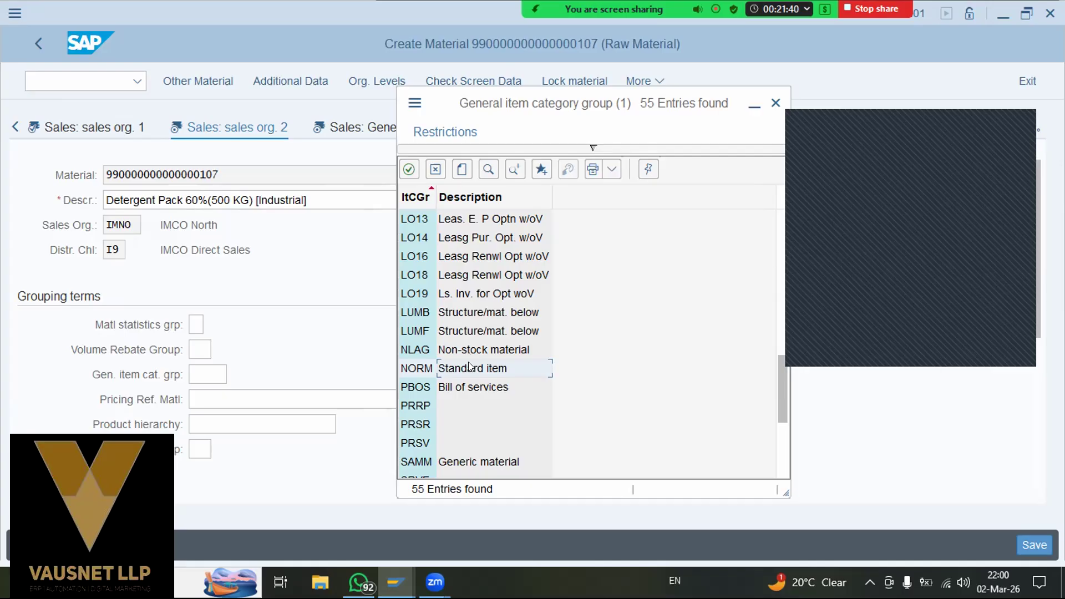
- Review the other general item category groups and assign NORM, Standard item, as the material's general item category group
scroll(470, 368, up, 5)
scroll(470, 369, up, 5)
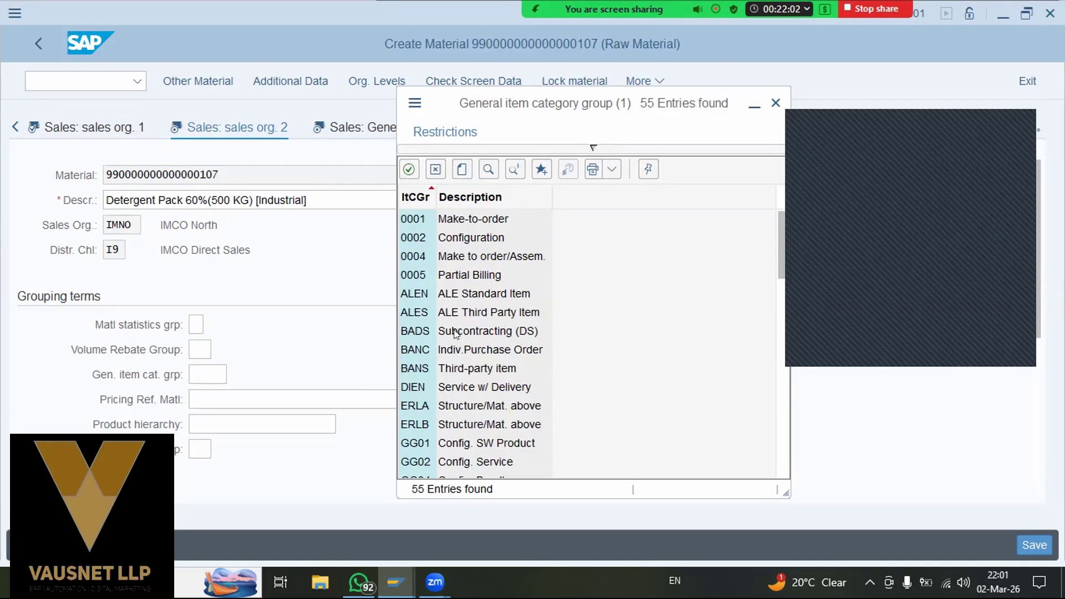
scroll(453, 331, down, 4)
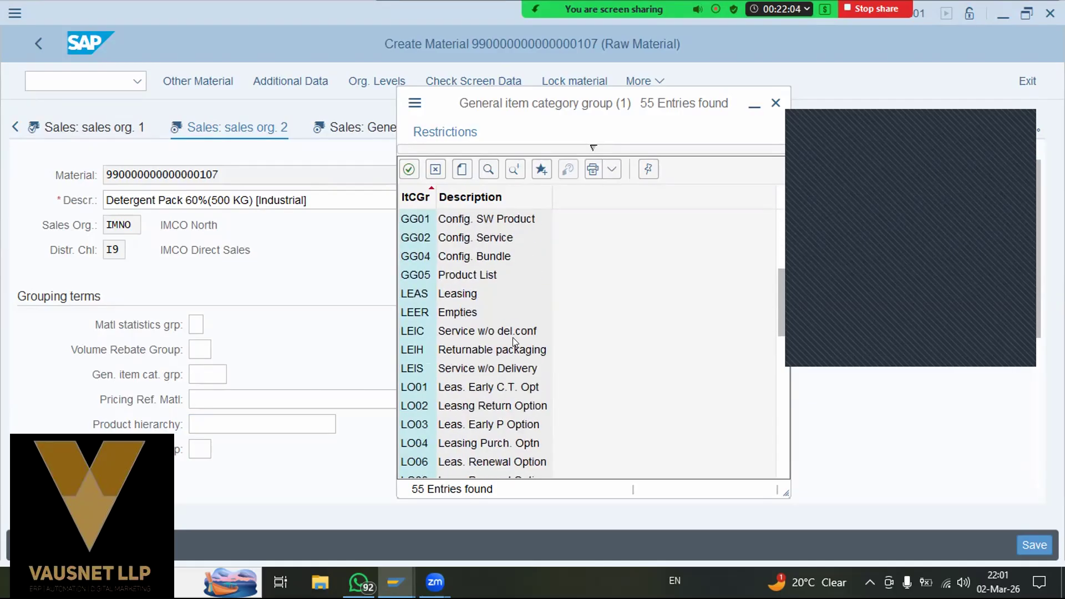
scroll(492, 328, down, 1)
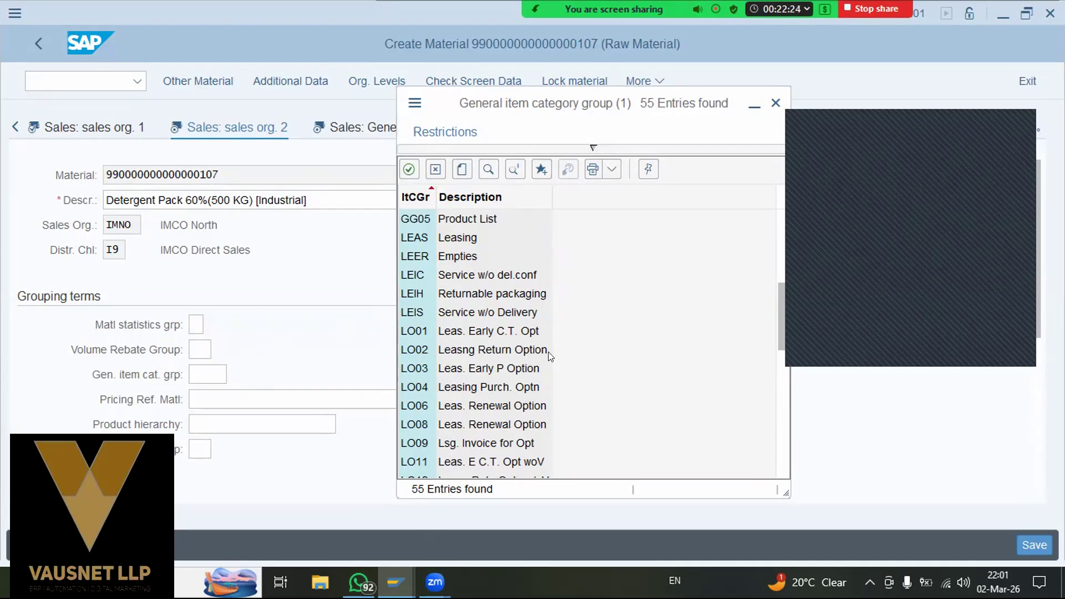
scroll(503, 370, down, 2)
scroll(501, 369, down, 5)
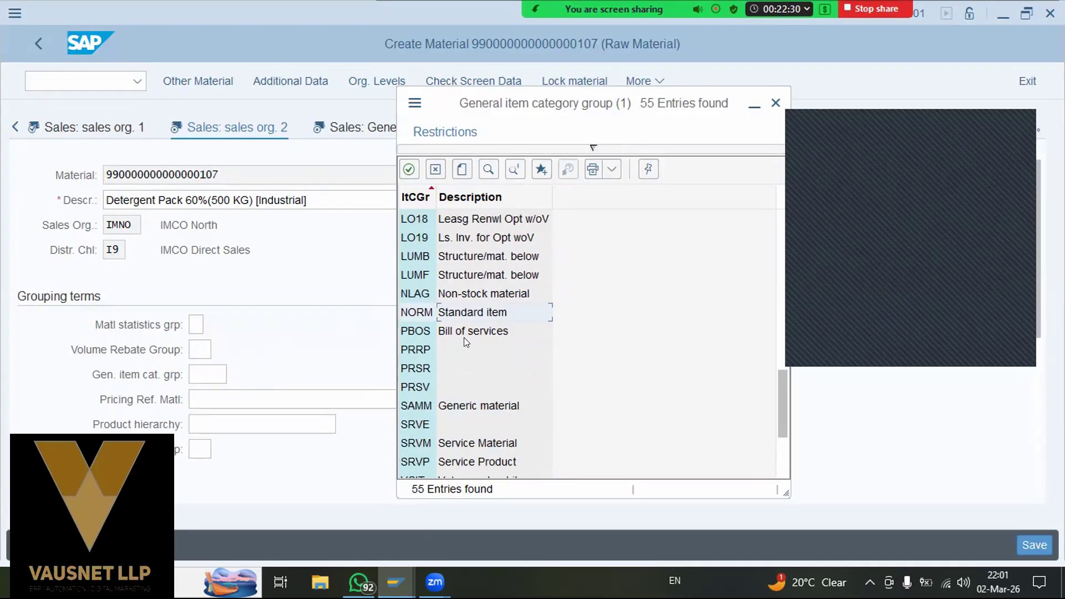
scroll(466, 341, down, 2)
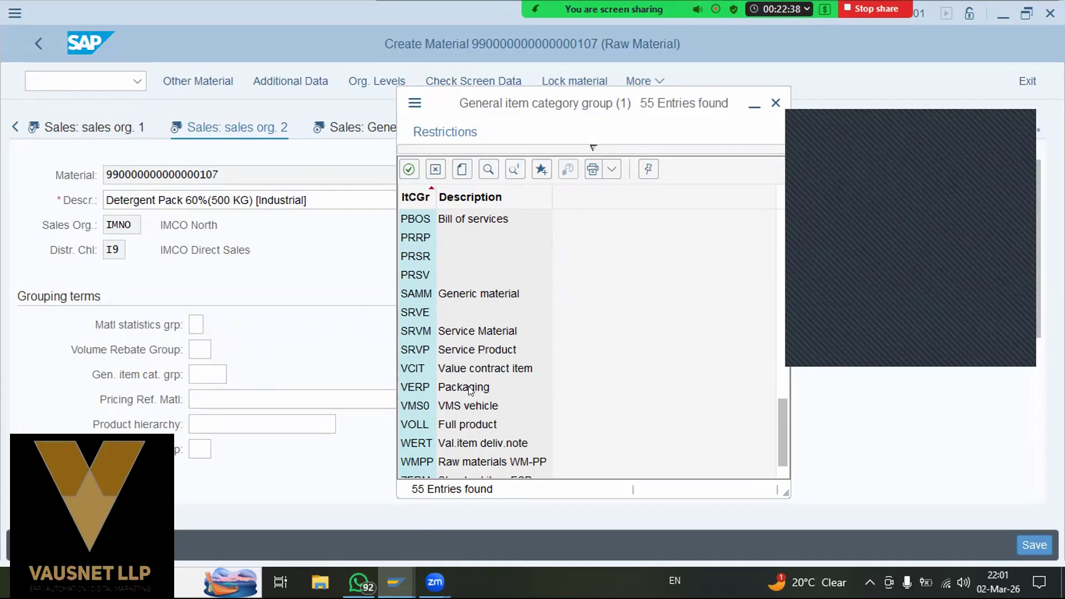
scroll(468, 386, up, 4)
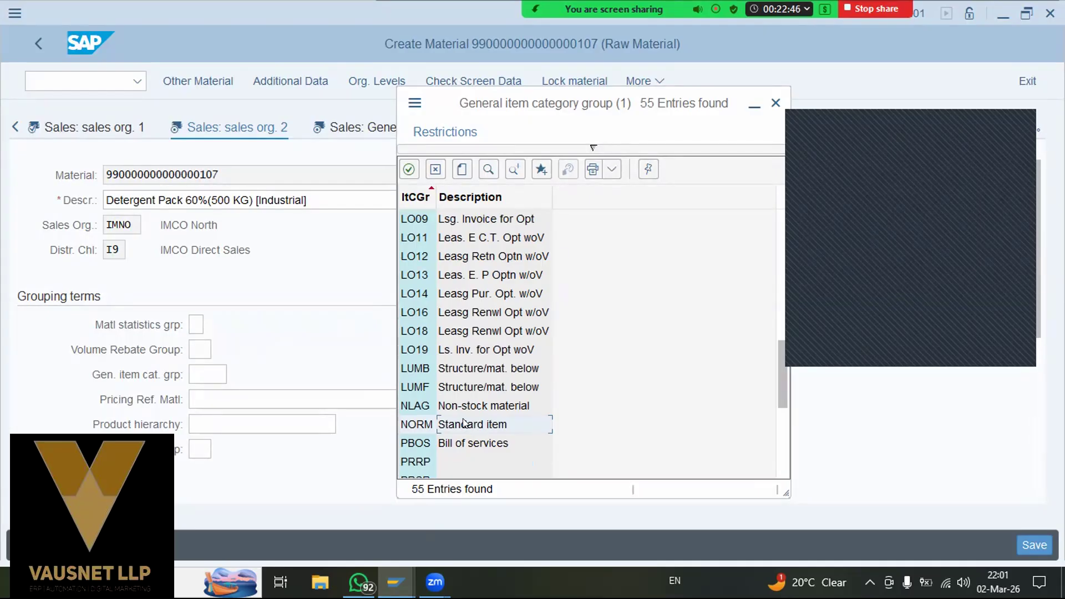
double_click(464, 423)
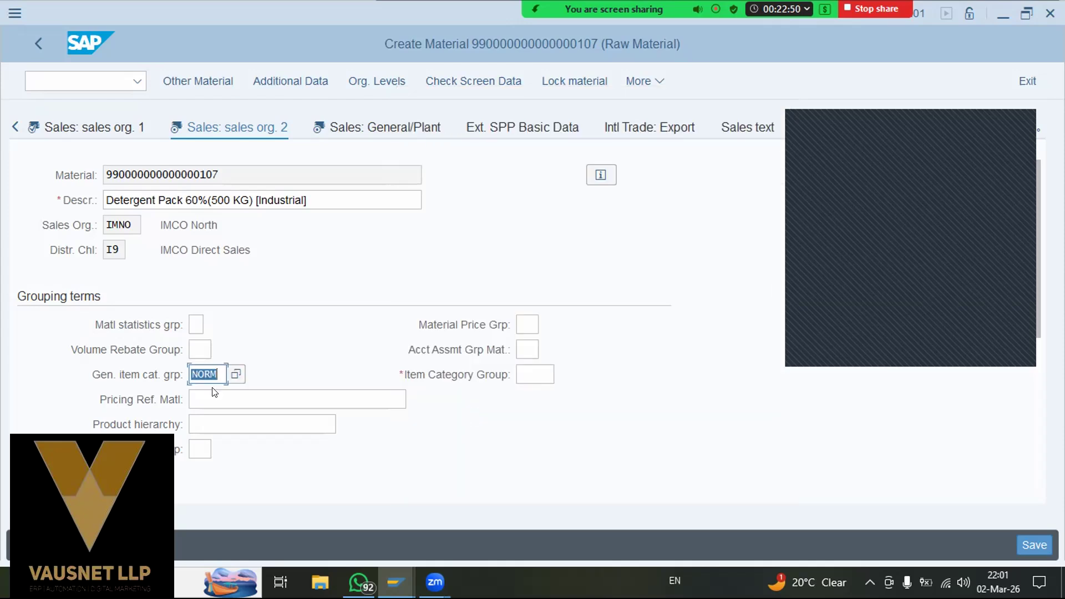
- Look up the account assignment groups and assign group 01, Trading Goods, to the material
click(532, 347)
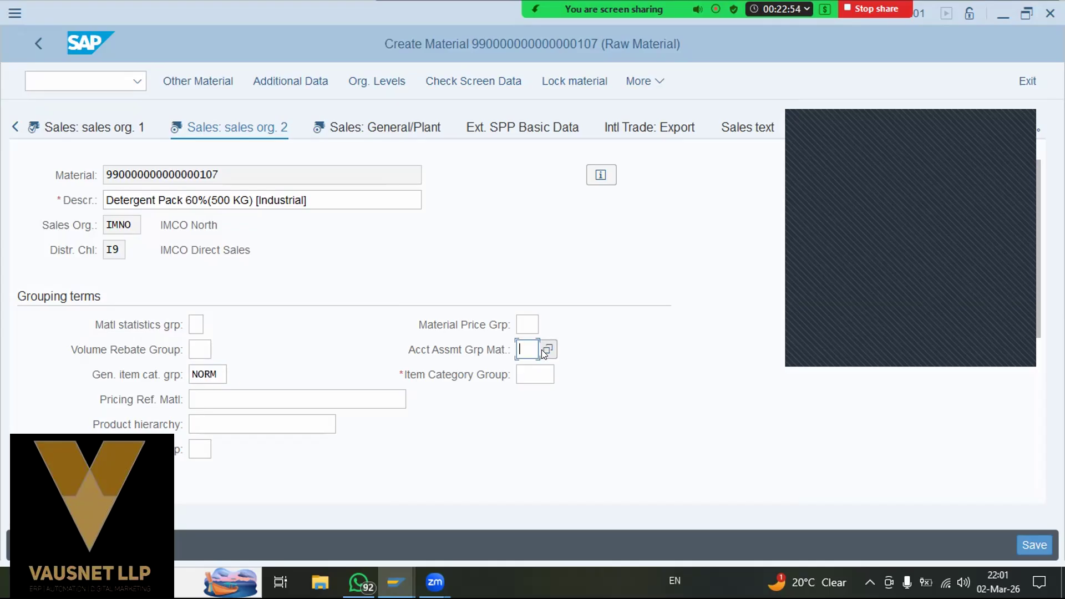
click(542, 349)
click(542, 350)
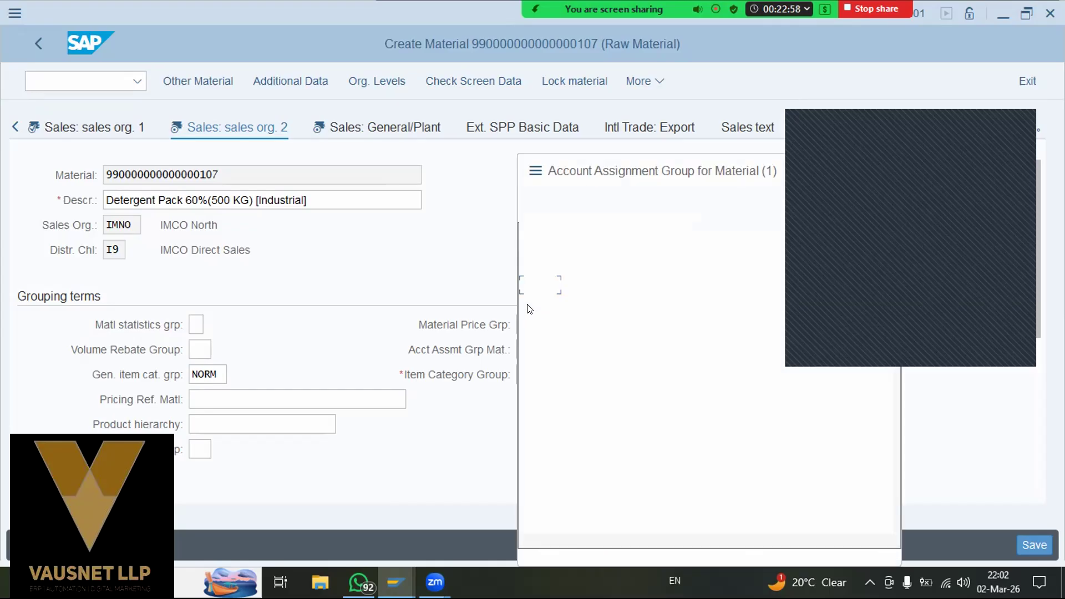
click(577, 326)
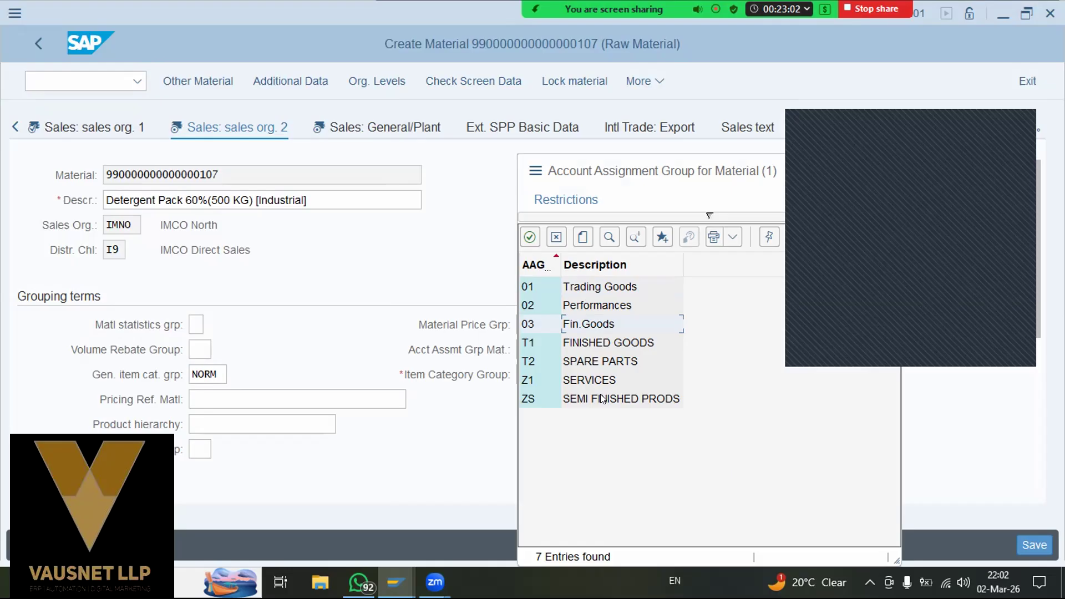
double_click(582, 289)
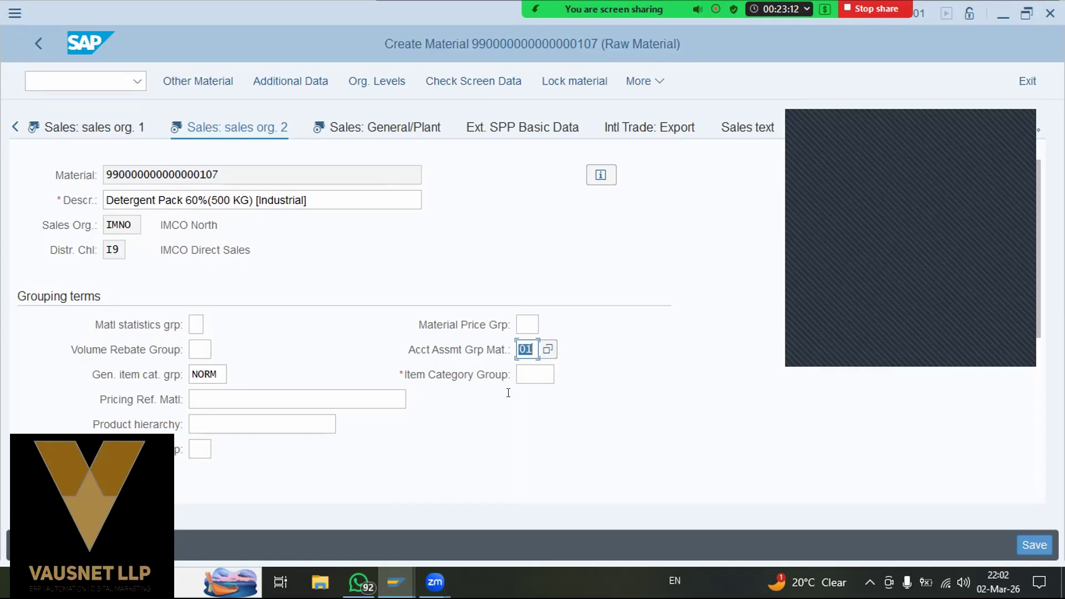
- Look up the item category groups and assign NORM as the material's item category group
click(527, 374)
key(F4)
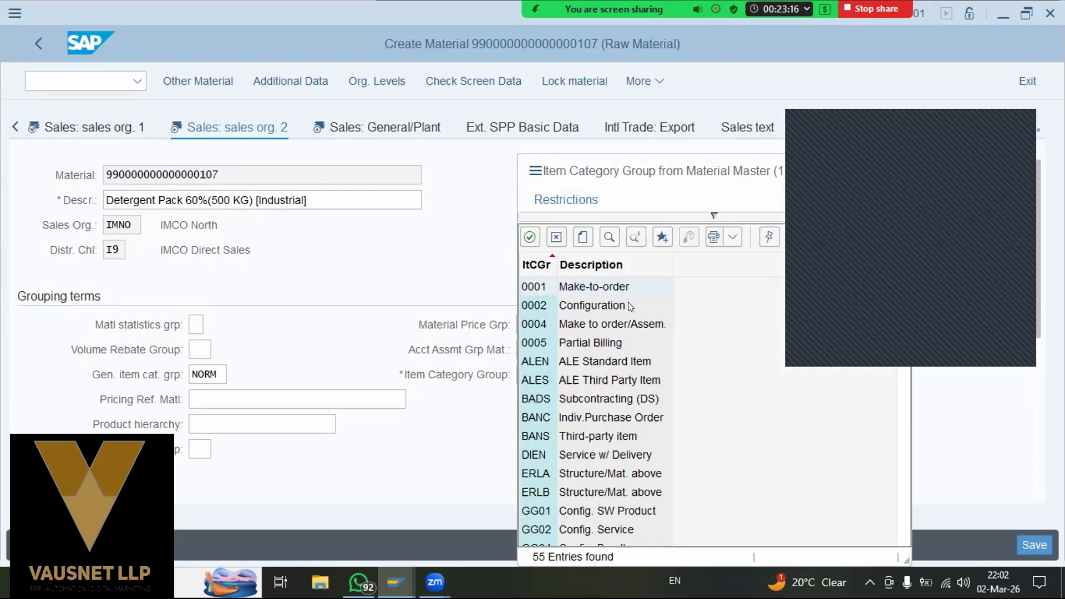
scroll(590, 370, down, 4)
scroll(591, 370, down, 7)
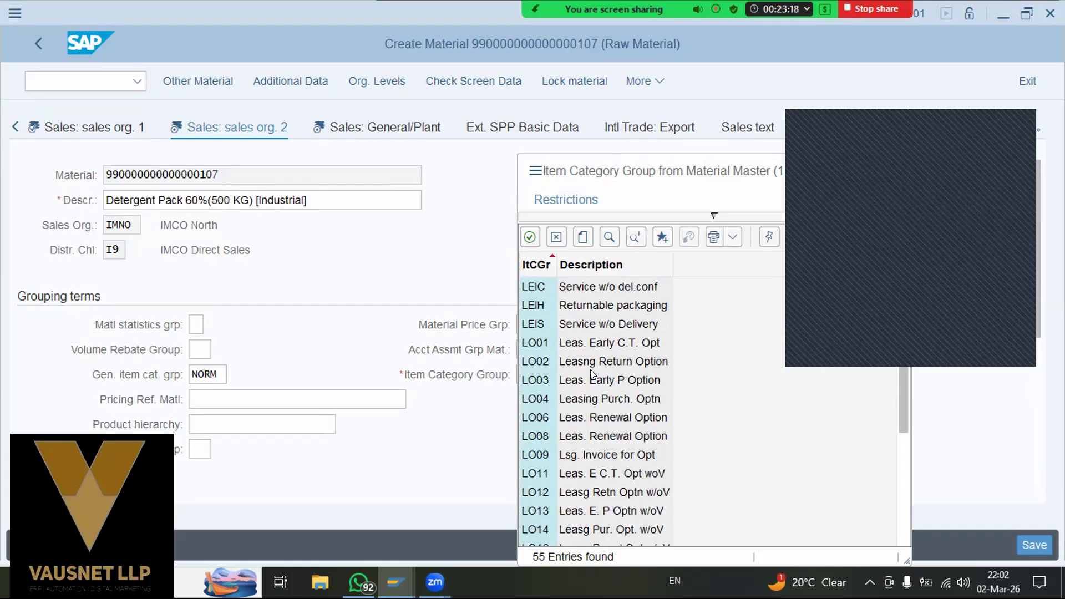
double_click(588, 436)
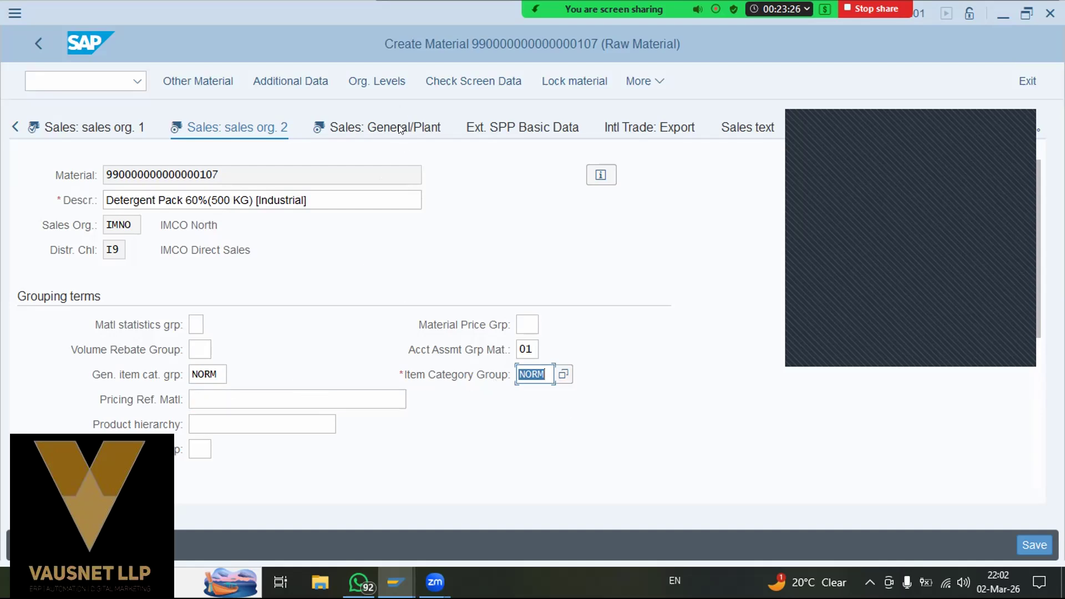
scroll(428, 261, down, 5)
scroll(431, 267, up, 5)
- In the Sales: General/Plant view, look up the availability checking groups and assign KP, No check
click(376, 131)
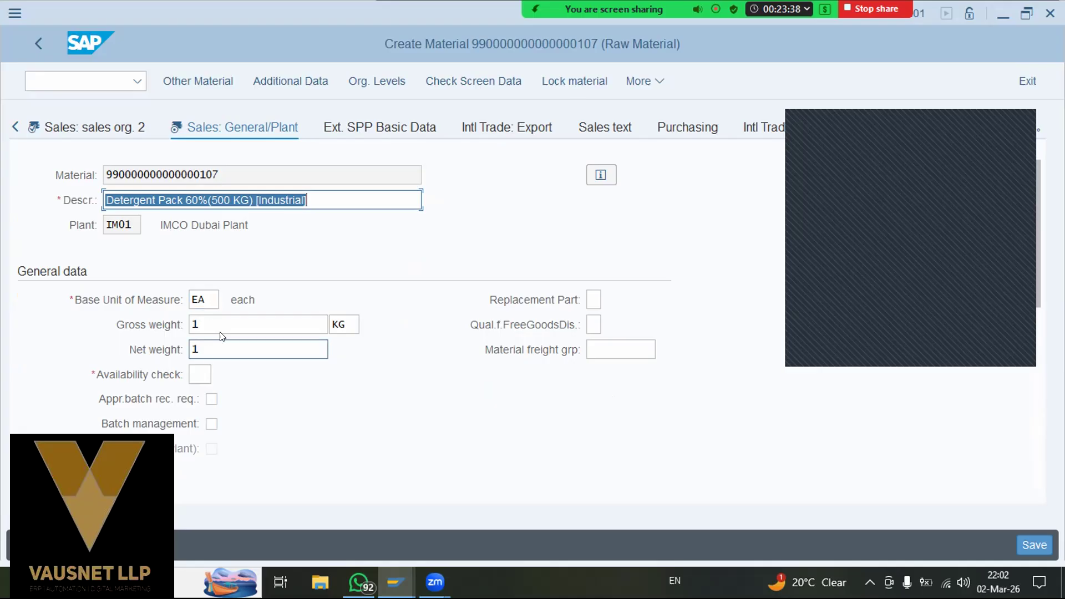
click(198, 374)
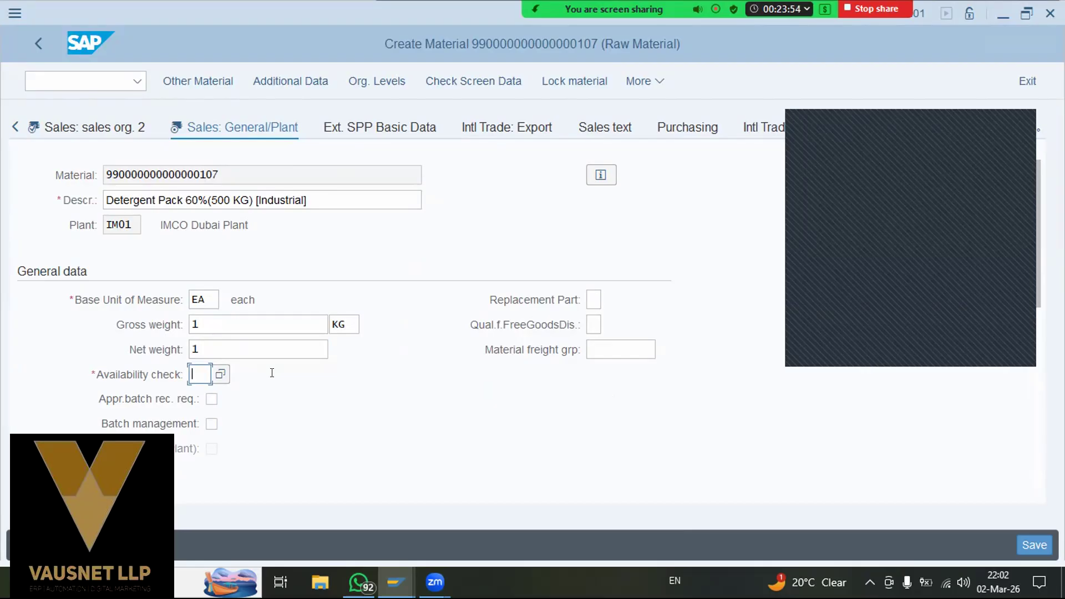
click(304, 348)
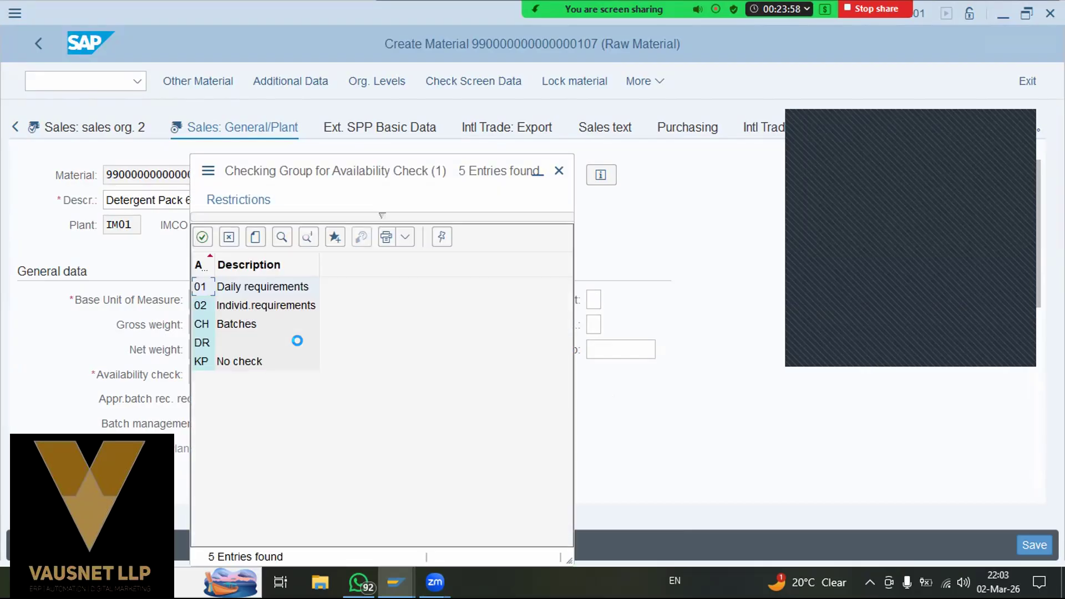
click(218, 363)
double_click(219, 363)
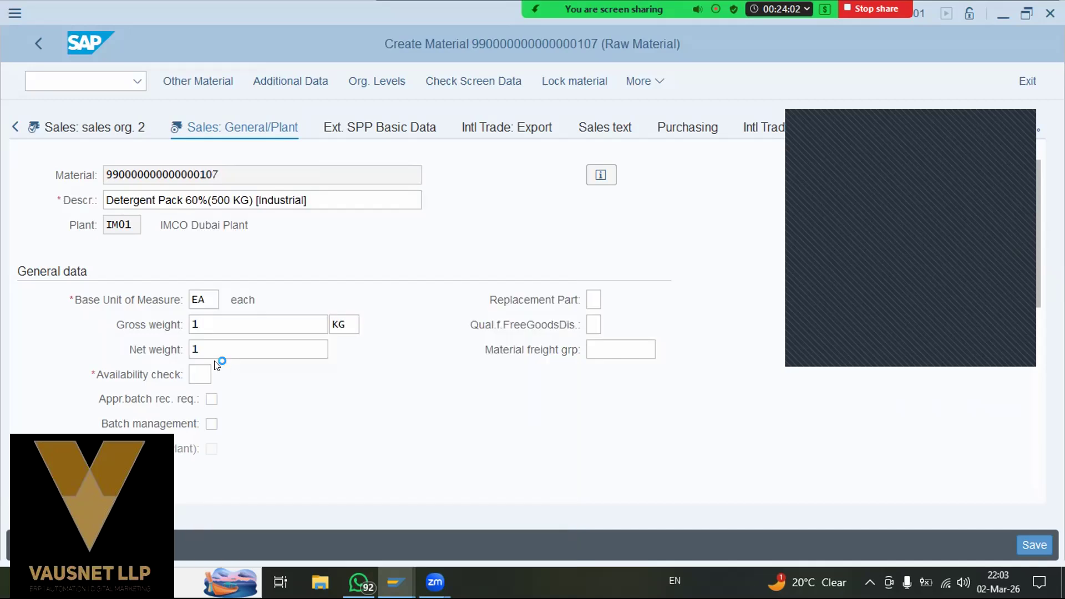
- Review the available transportation groups in the shipping data and close the list without assigning one
scroll(465, 380, down, 5)
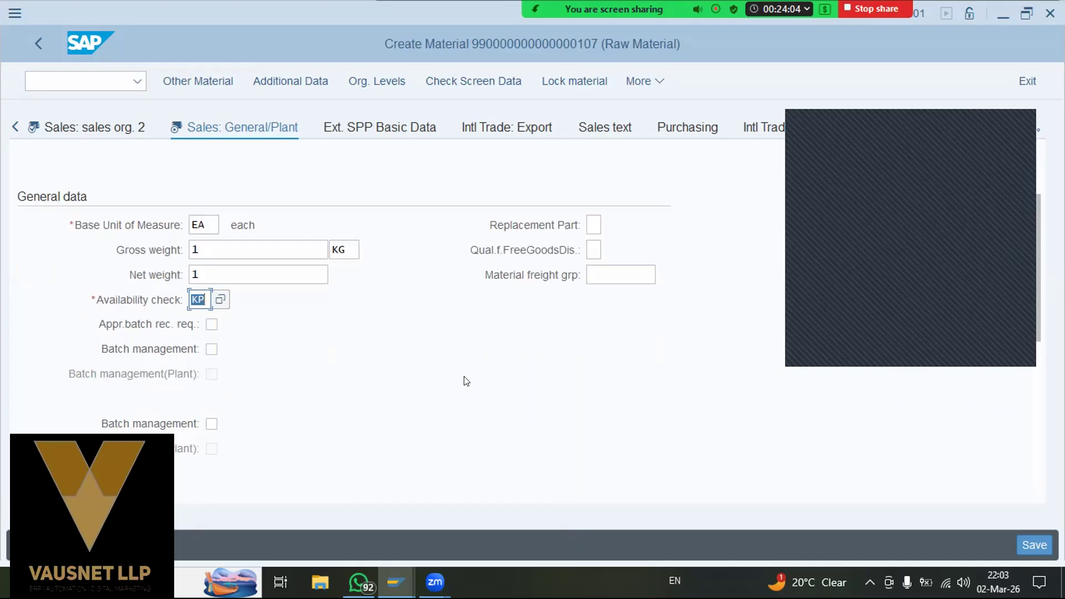
click(123, 224)
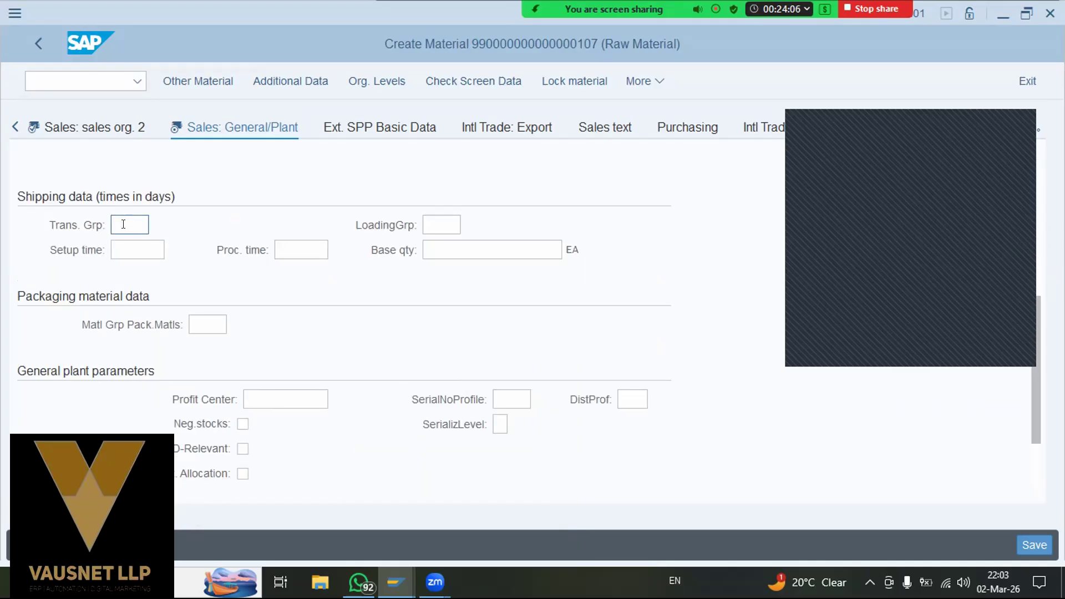
click(424, 225)
click(131, 222)
click(441, 224)
click(136, 225)
click(162, 226)
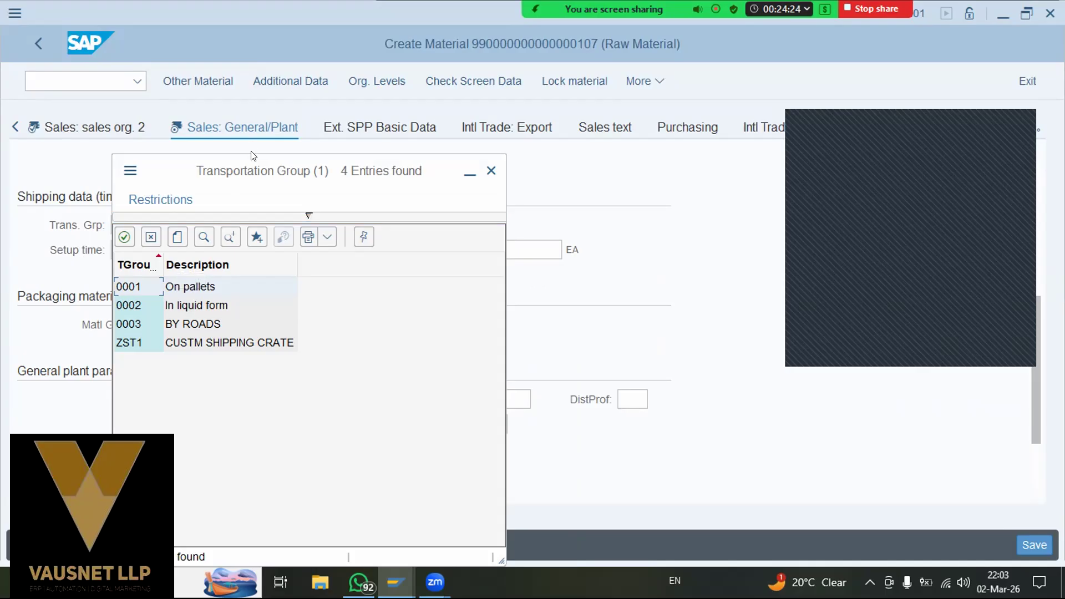
drag(251, 162, 450, 116)
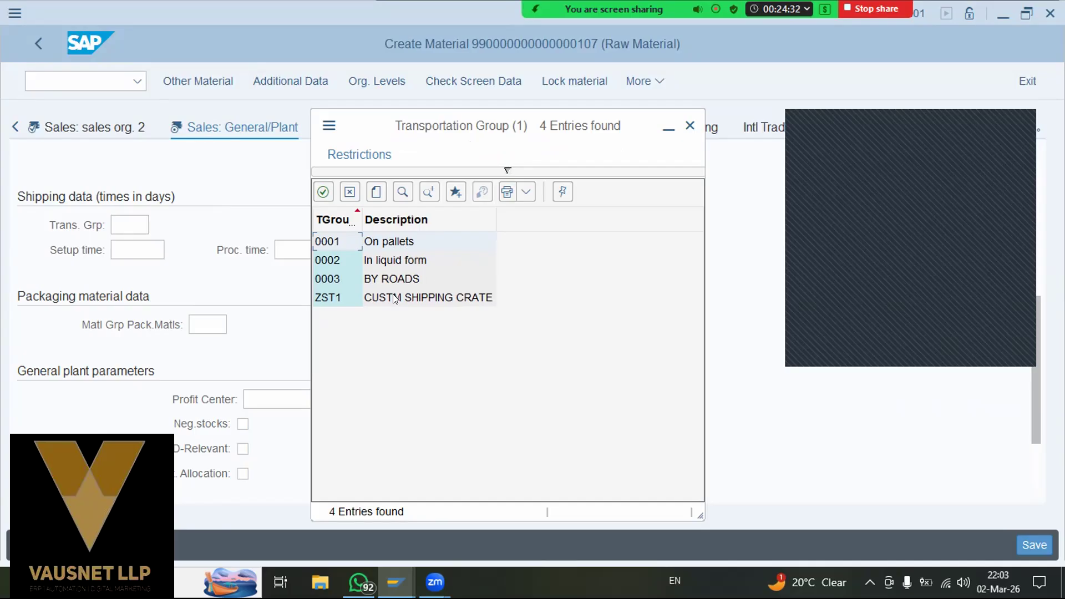
click(352, 193)
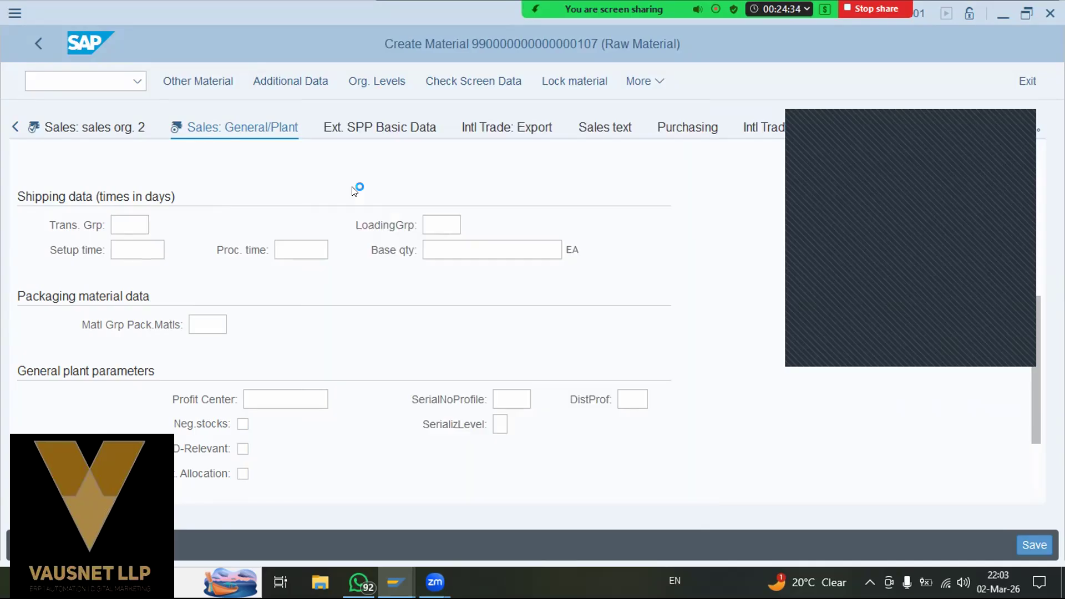
- Review the available loading groups in the shipping data and close the list without assigning one
click(436, 225)
click(469, 223)
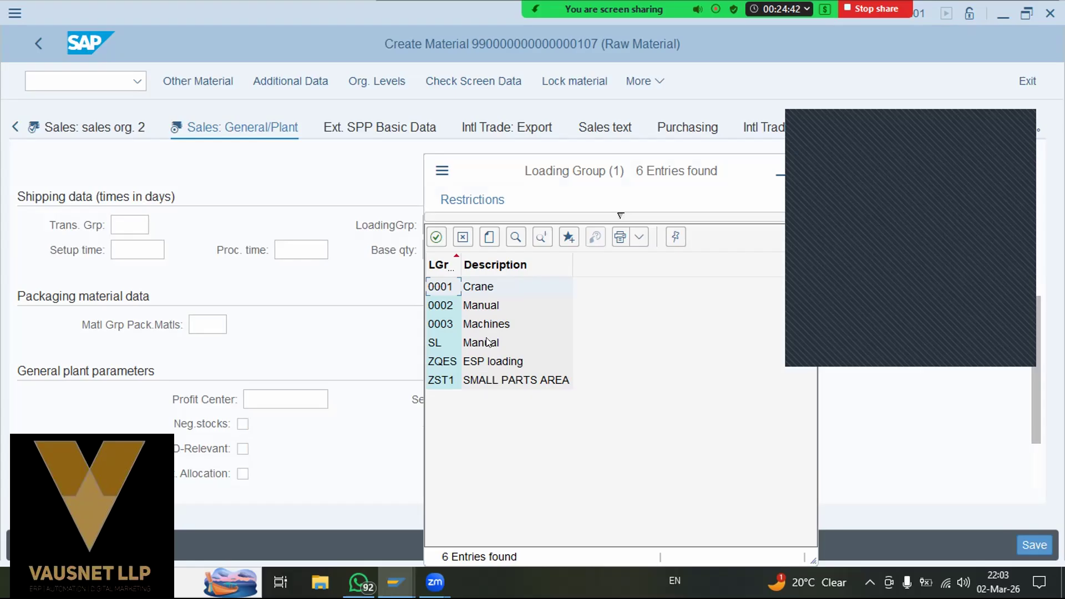
click(462, 237)
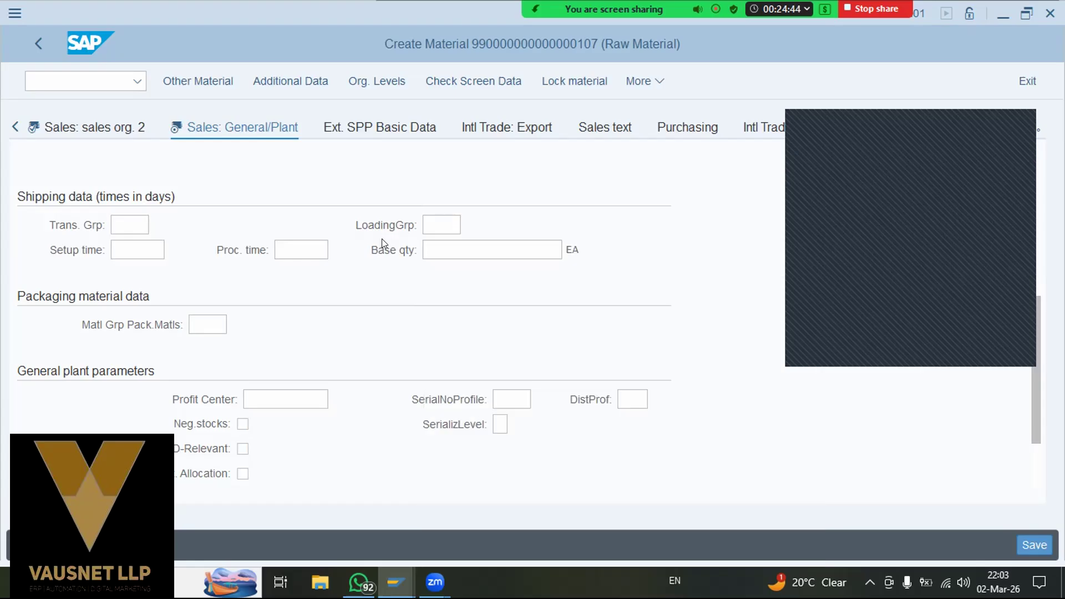
- Search the profit centers of company code imco and assign P1001, Plant 1 & 2, to the material
click(250, 393)
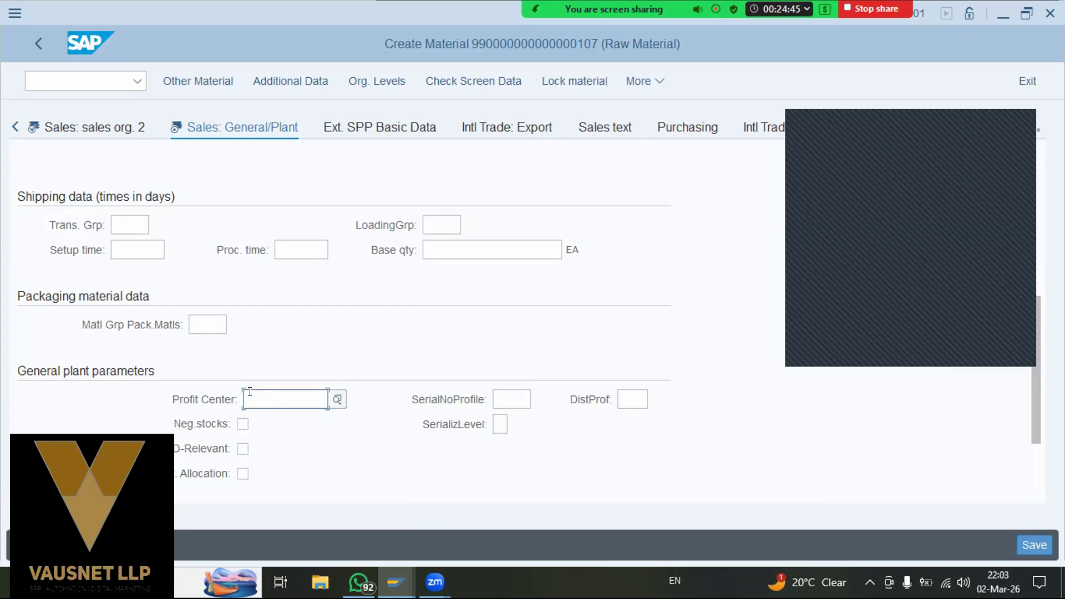
click(338, 400)
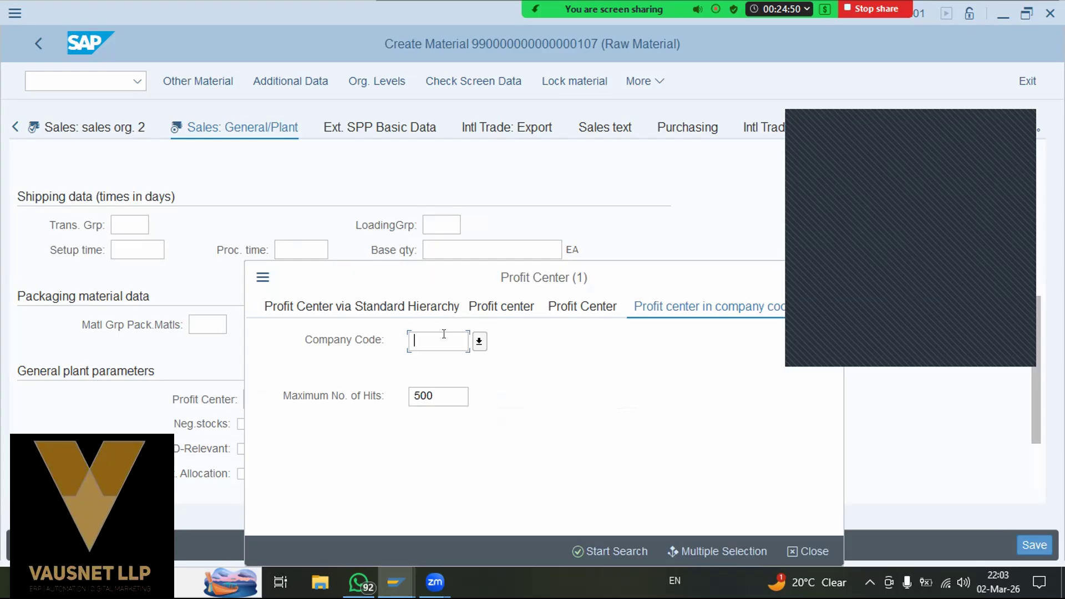
text(1.cp)
key(BackSpace)
key(BackSpace)
key(BackSpace)
text(mco)
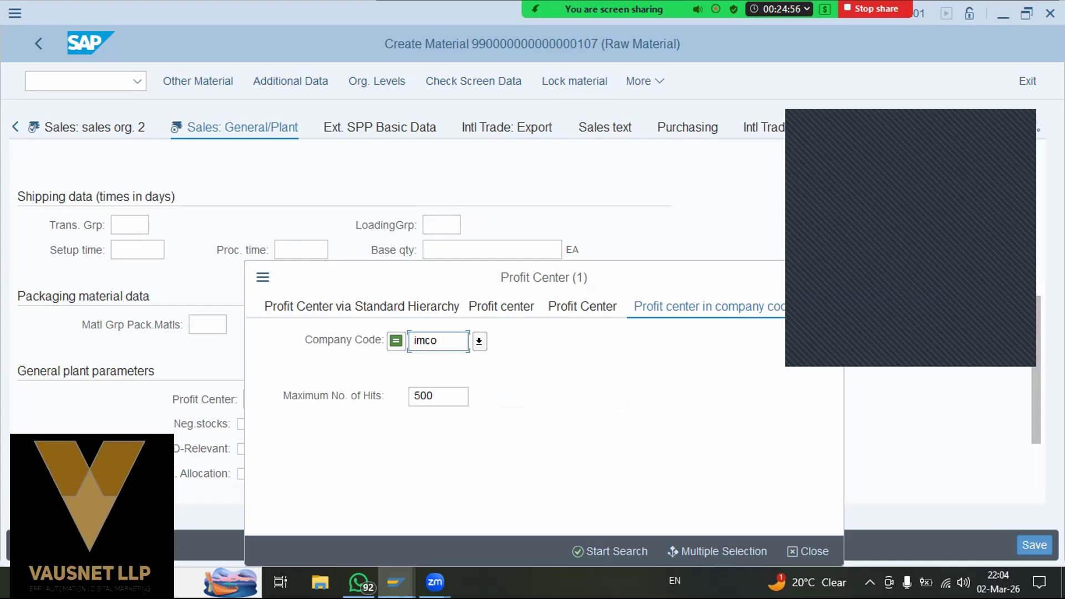
double_click(424, 342)
click(436, 342)
click(596, 551)
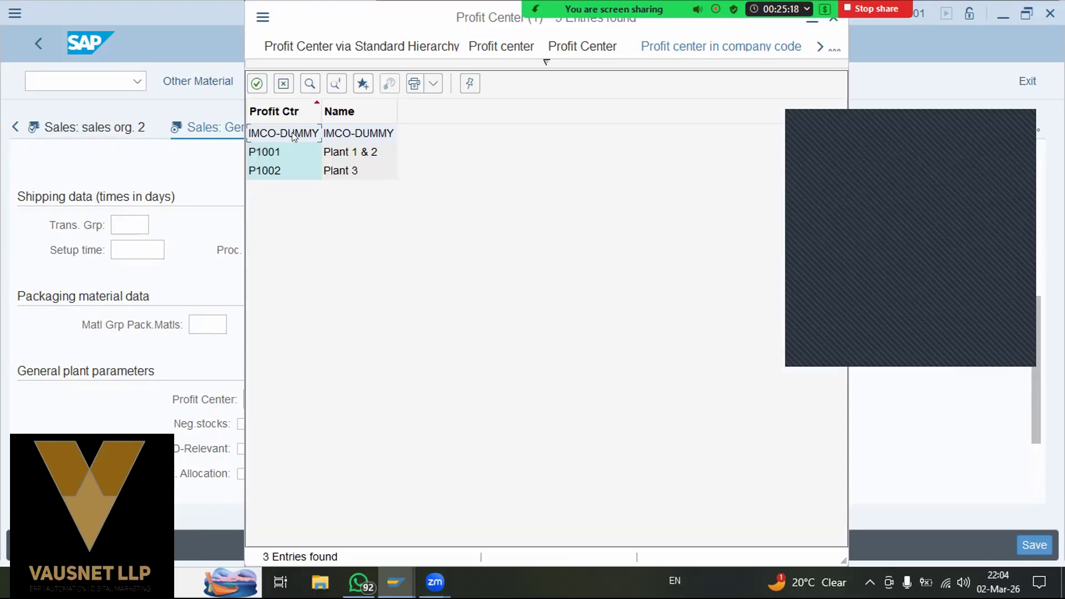
click(291, 152)
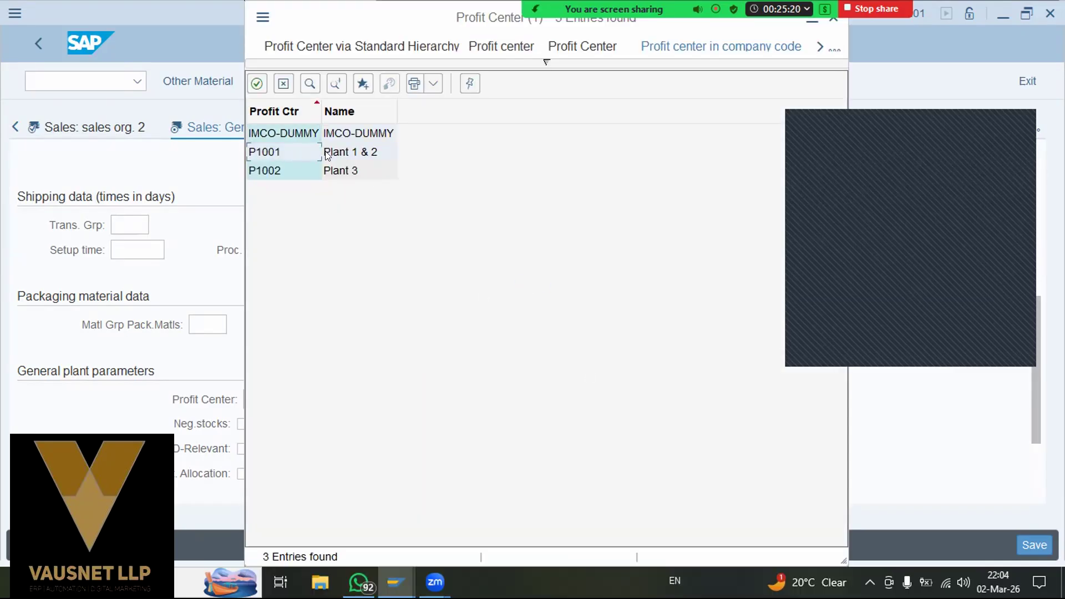
double_click(332, 151)
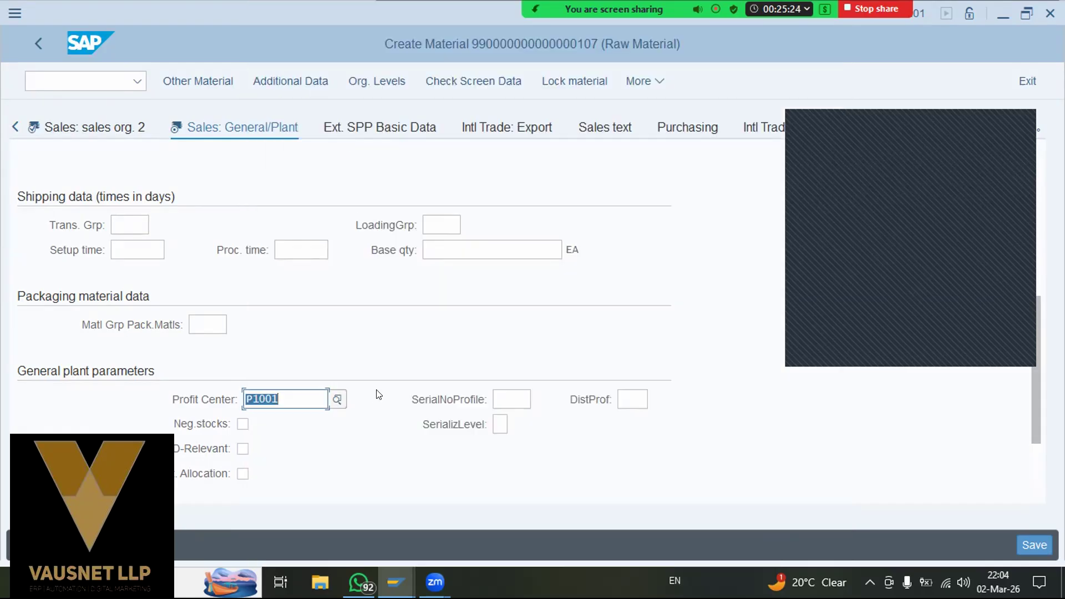
- Open the MRP 1 view of the material and go to its base unit of measure
scroll(379, 394, down, 3)
scroll(377, 395, up, 10)
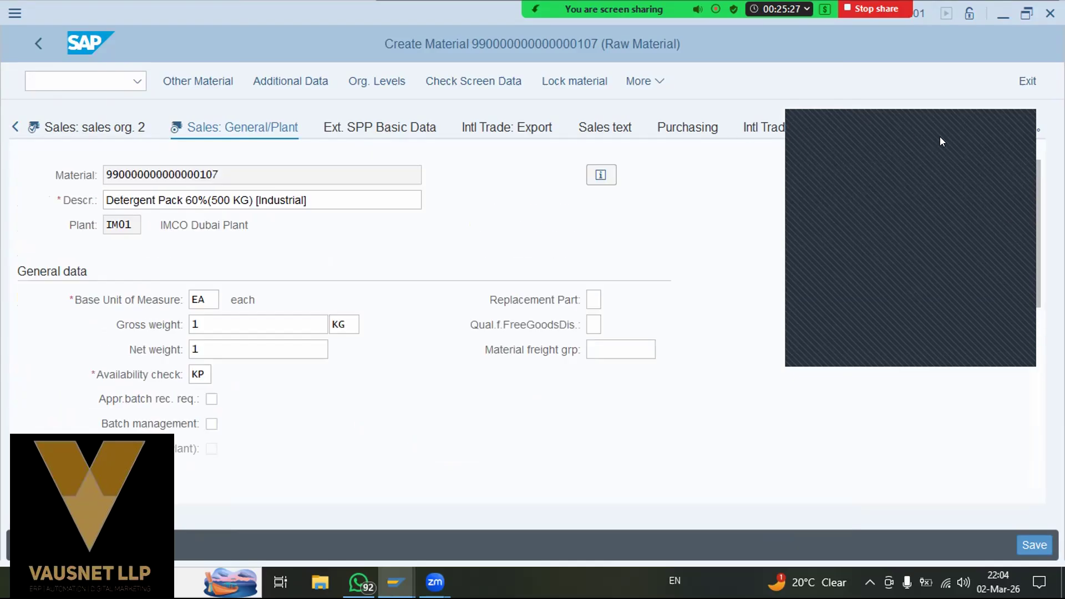
click(1011, 127)
click(1011, 128)
click(1011, 127)
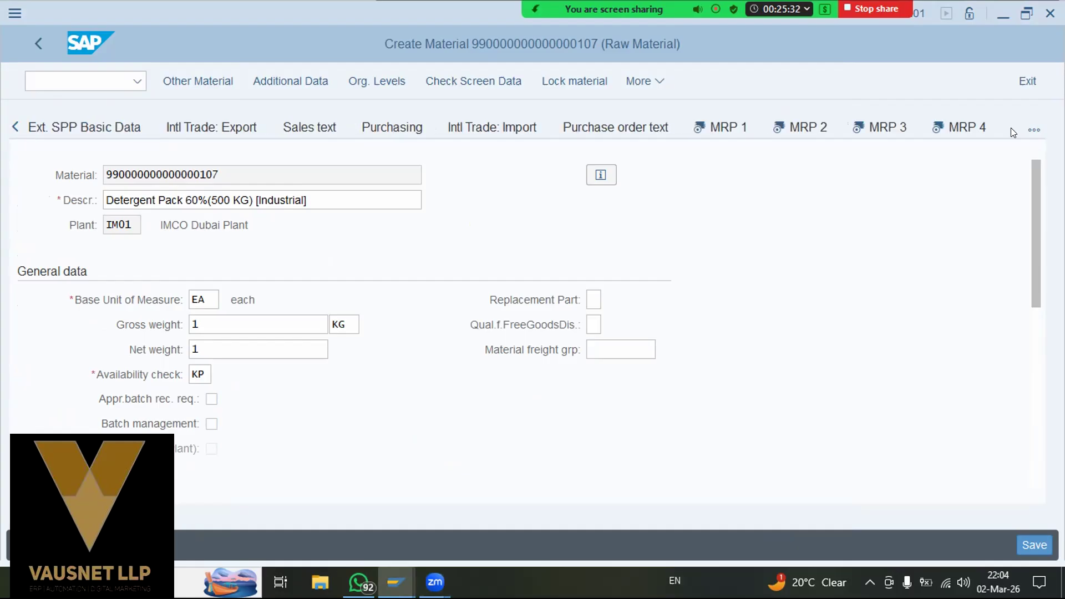
click(731, 124)
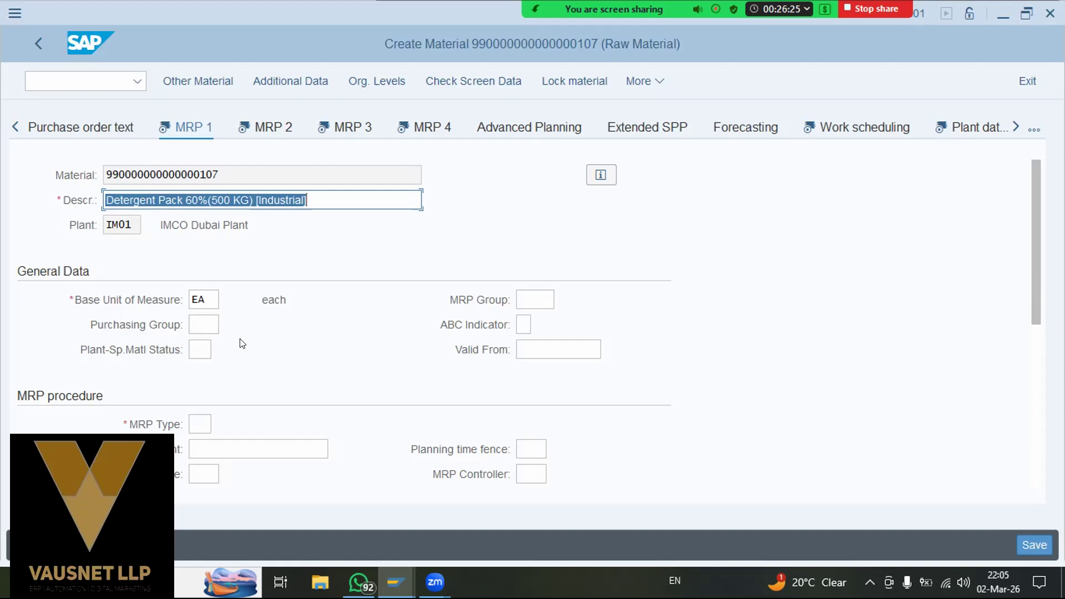
click(194, 300)
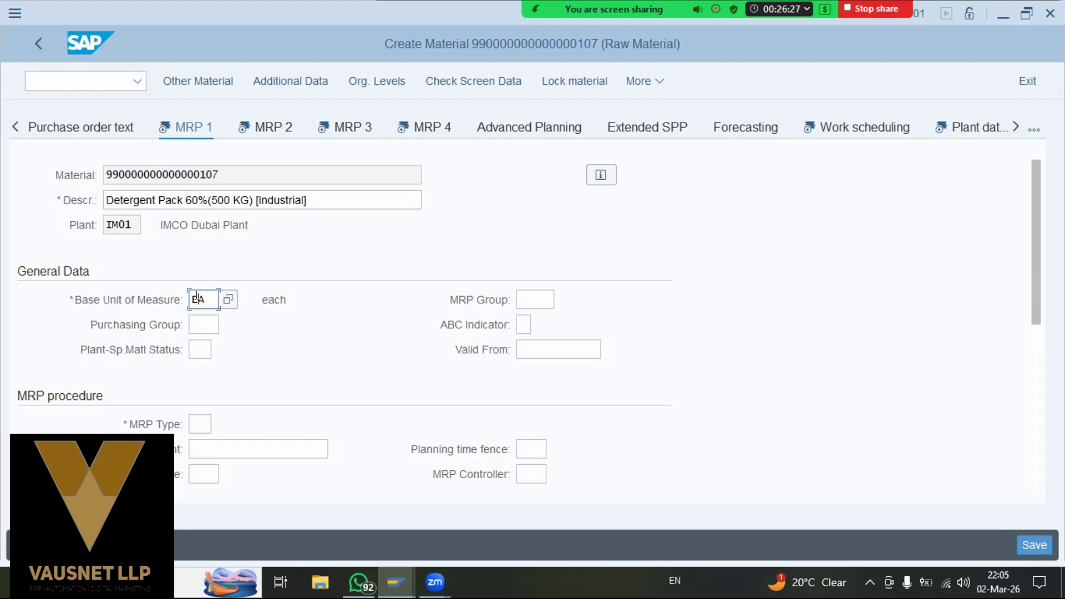
- Review the MRP types, including time-phased planning and replenishment, and assign ND, No planning, to the material
click(198, 423)
click(221, 422)
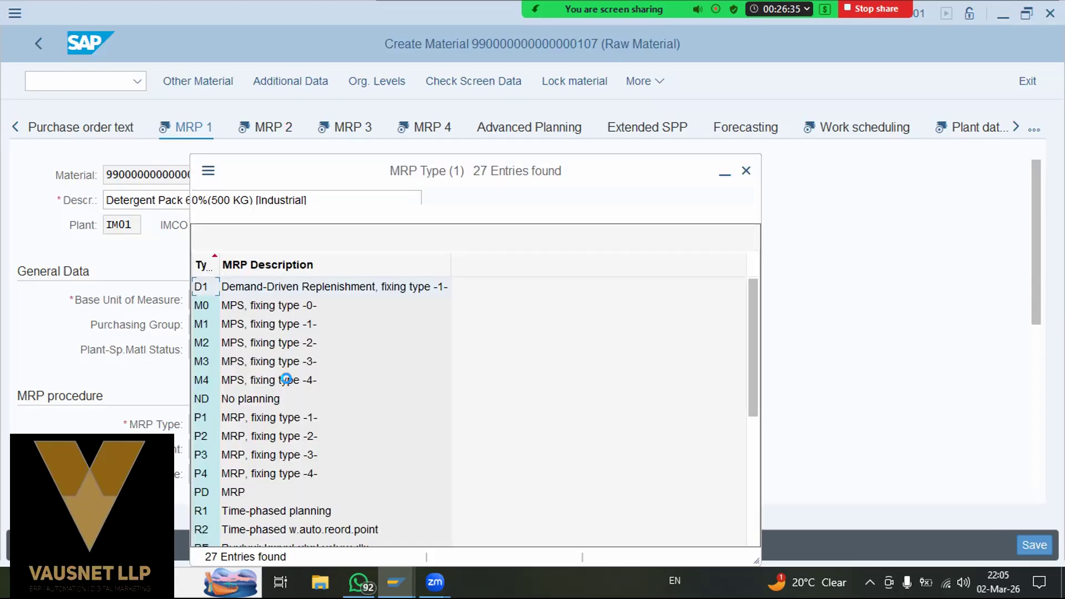
drag(455, 171, 637, 72)
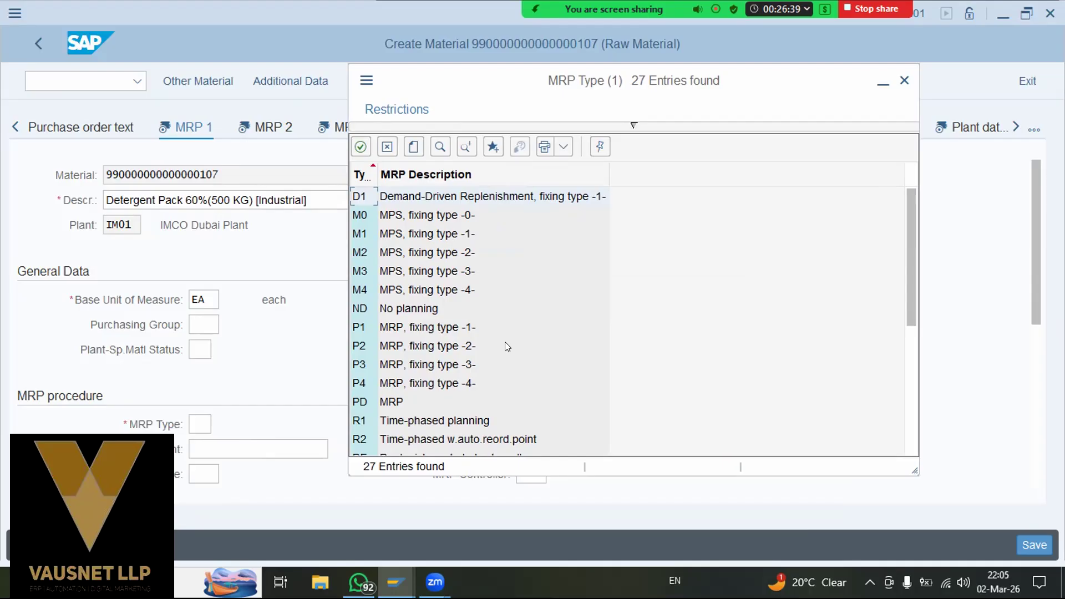
scroll(502, 345, down, 2)
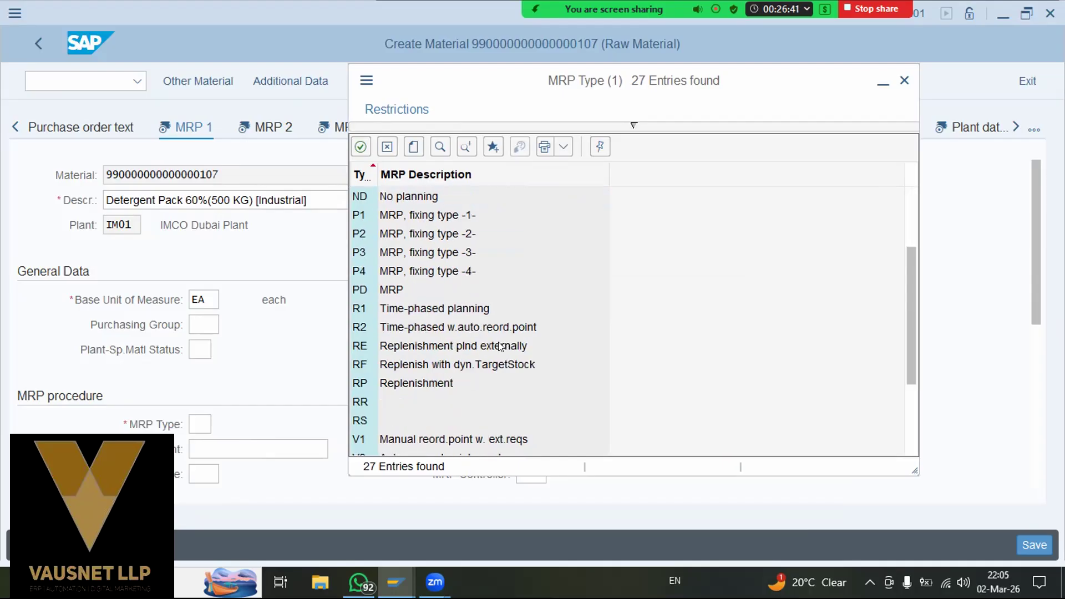
scroll(499, 347, up, 2)
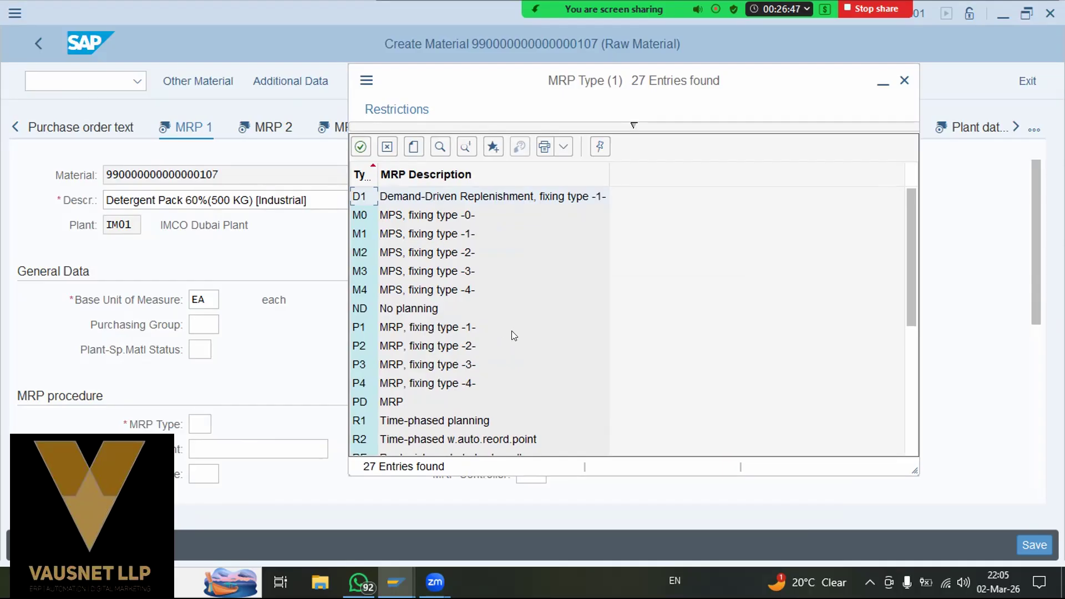
click(426, 421)
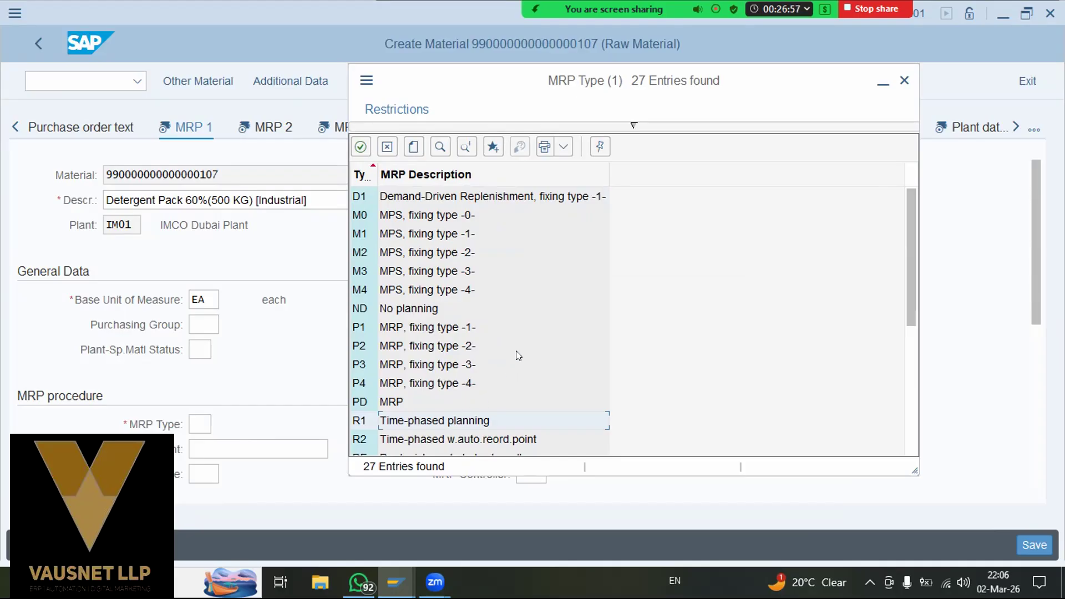
scroll(516, 355, down, 3)
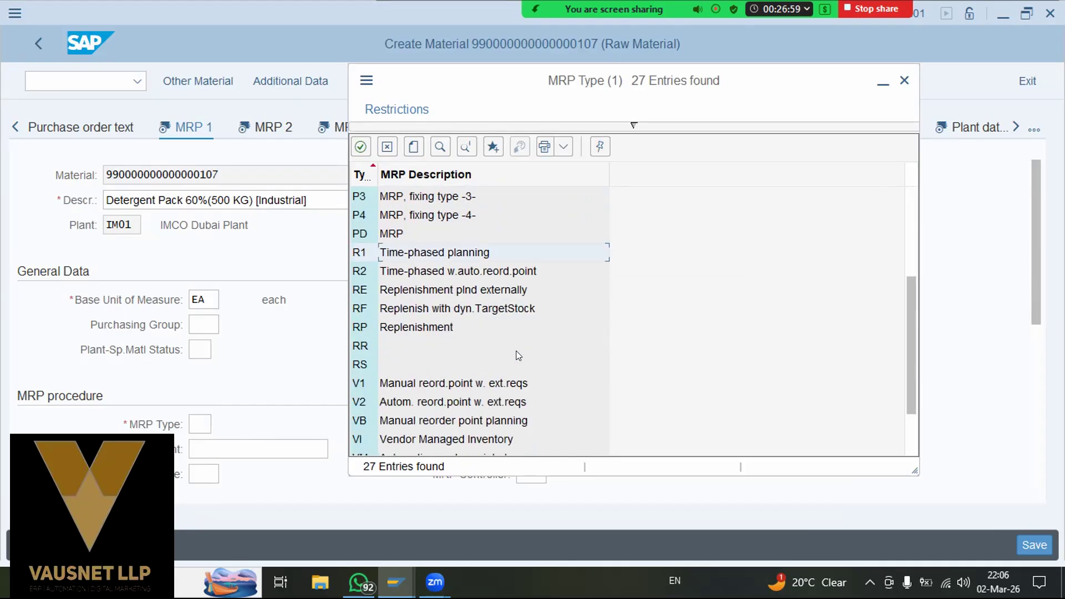
click(430, 327)
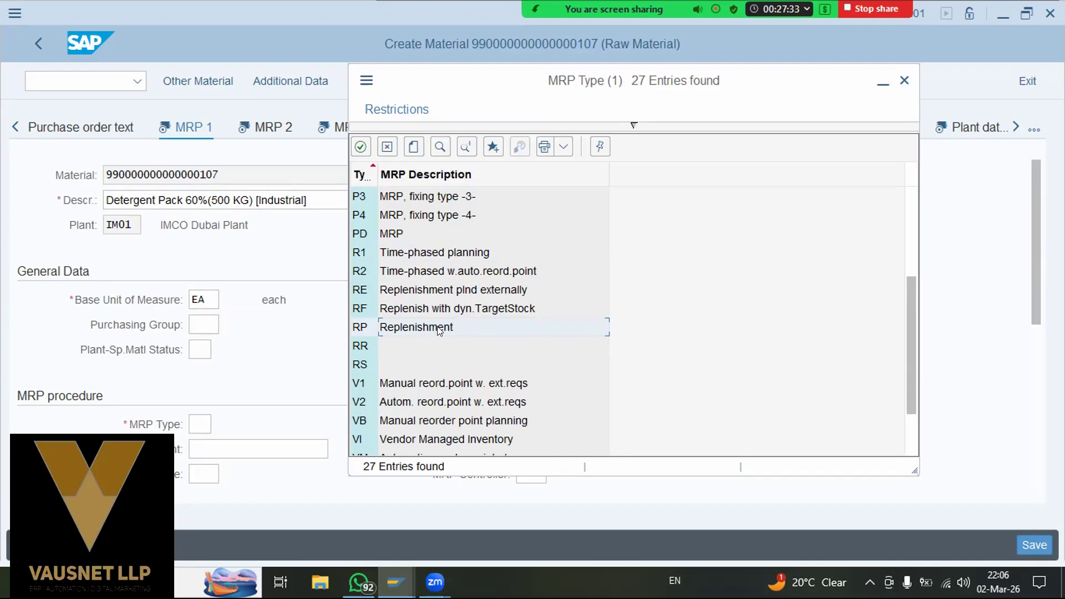
scroll(455, 326, down, 2)
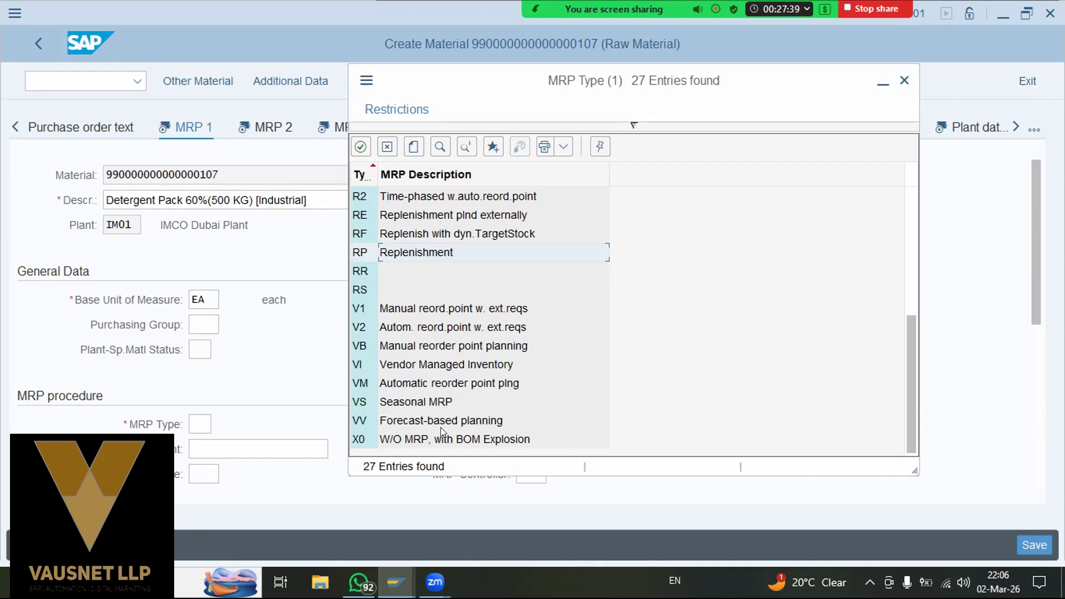
scroll(440, 427, up, 5)
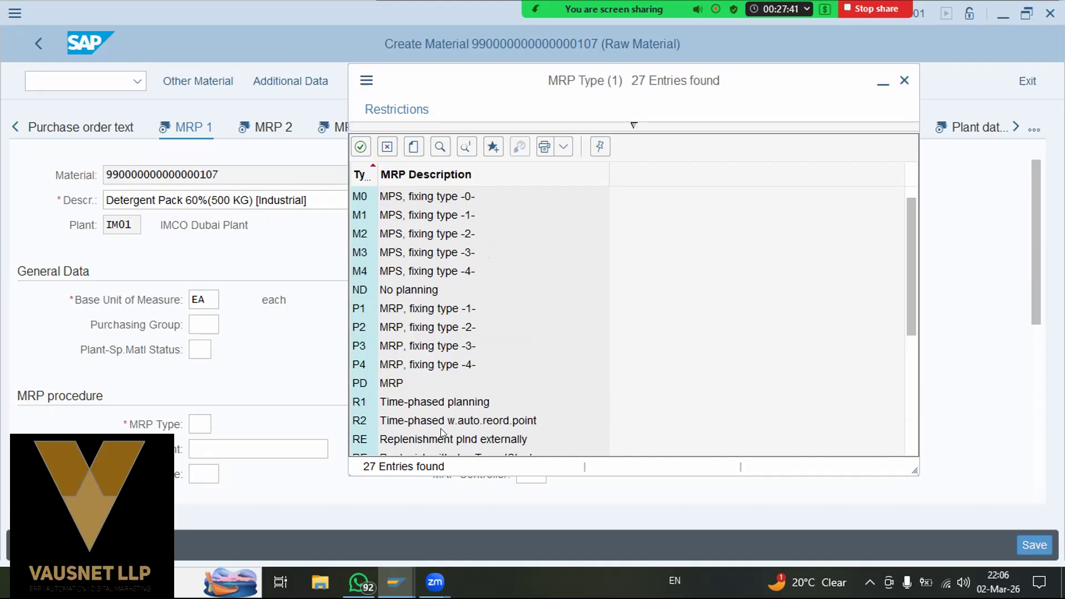
scroll(442, 432, up, 1)
double_click(417, 310)
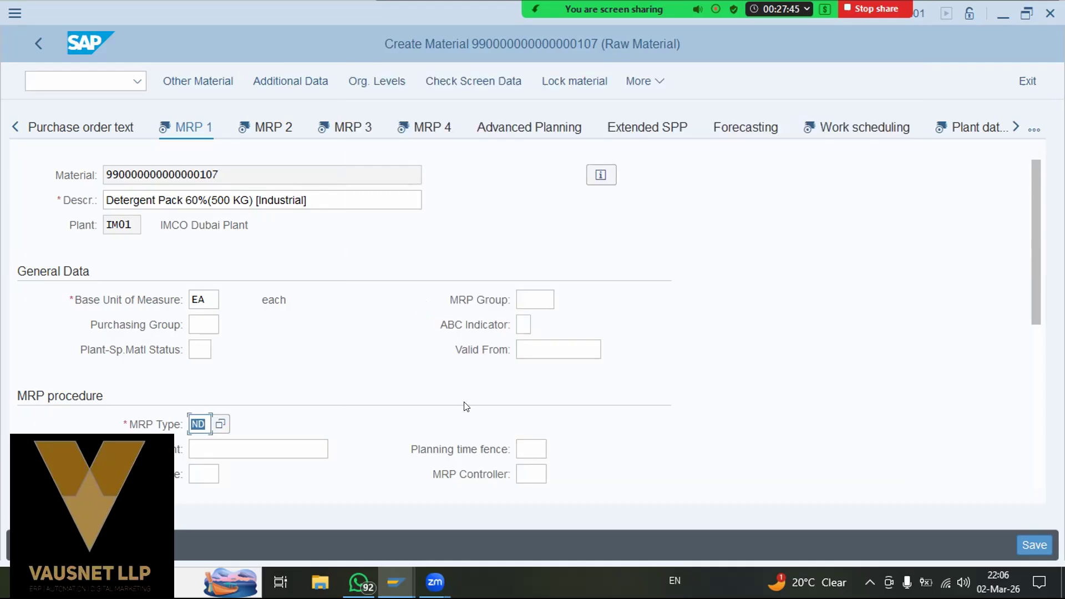
- Review the available lot sizing procedures in the MRP 1 lot size data and close the list without assigning one
scroll(394, 420, down, 5)
click(204, 250)
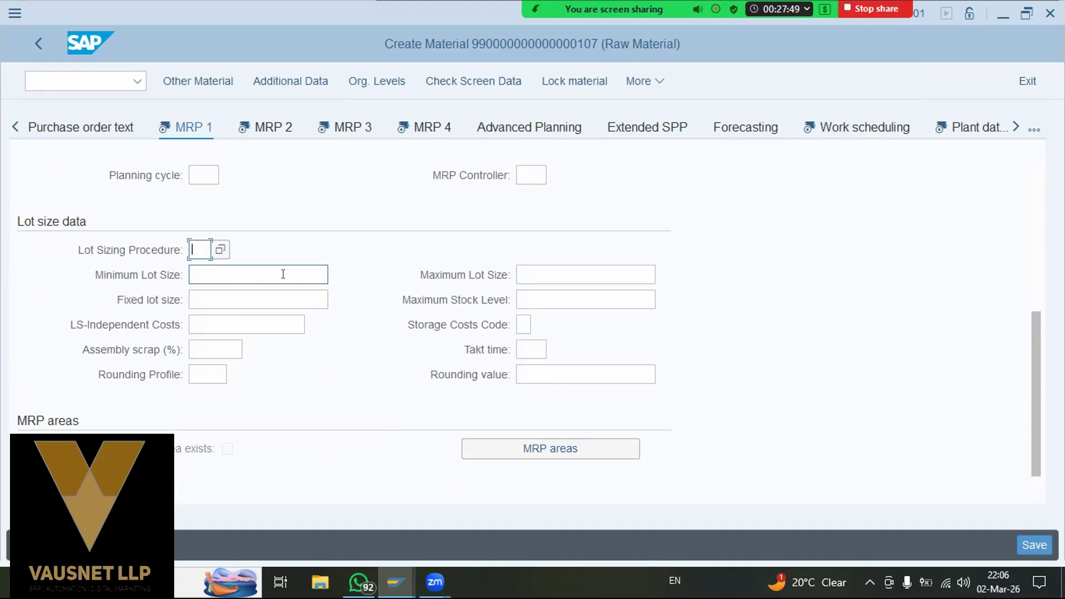
click(221, 252)
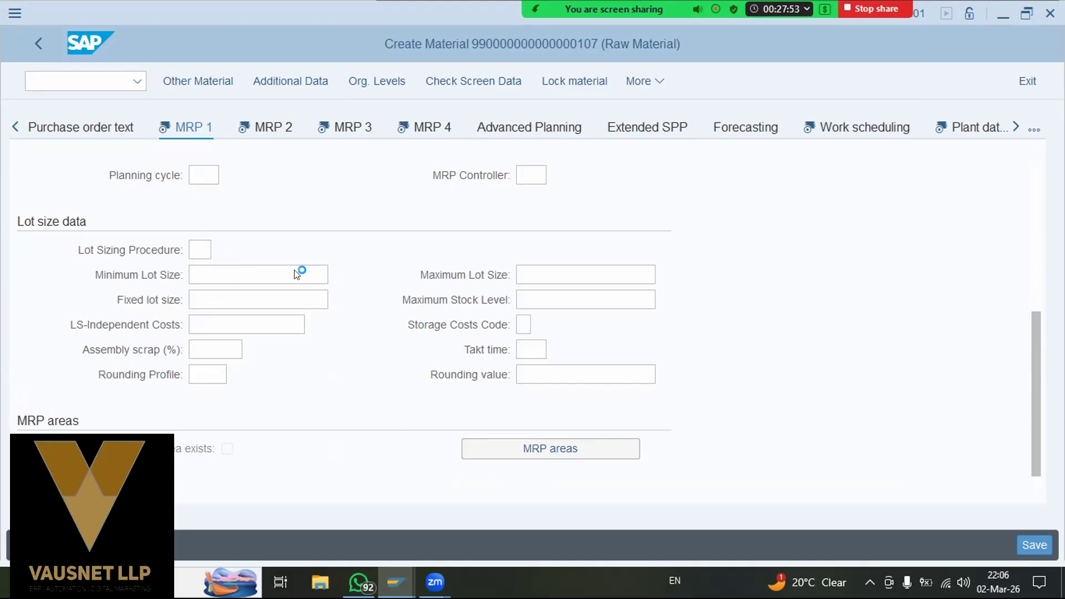
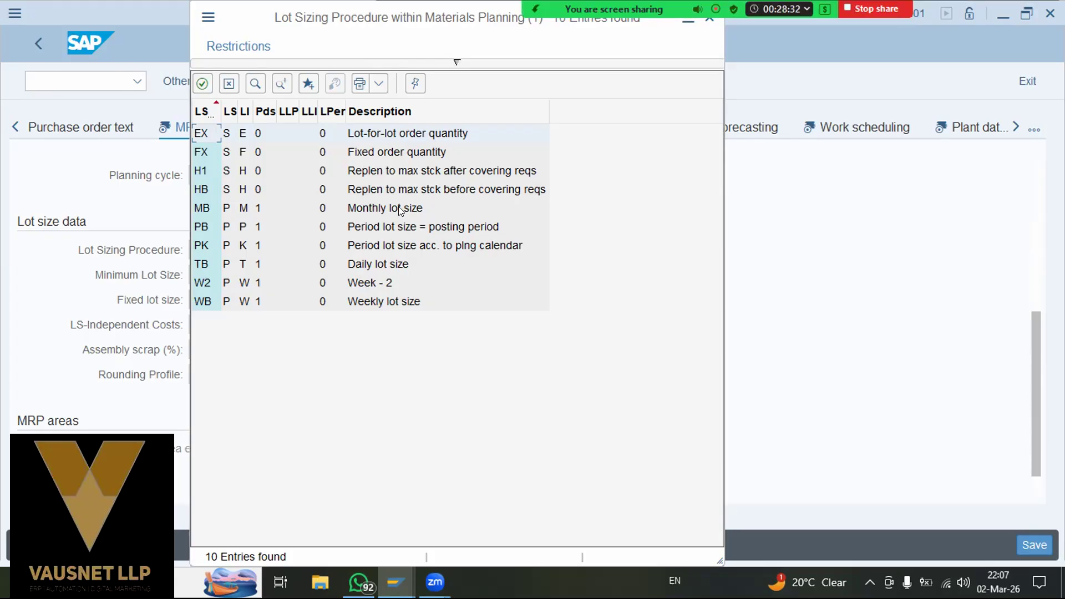
click(391, 256)
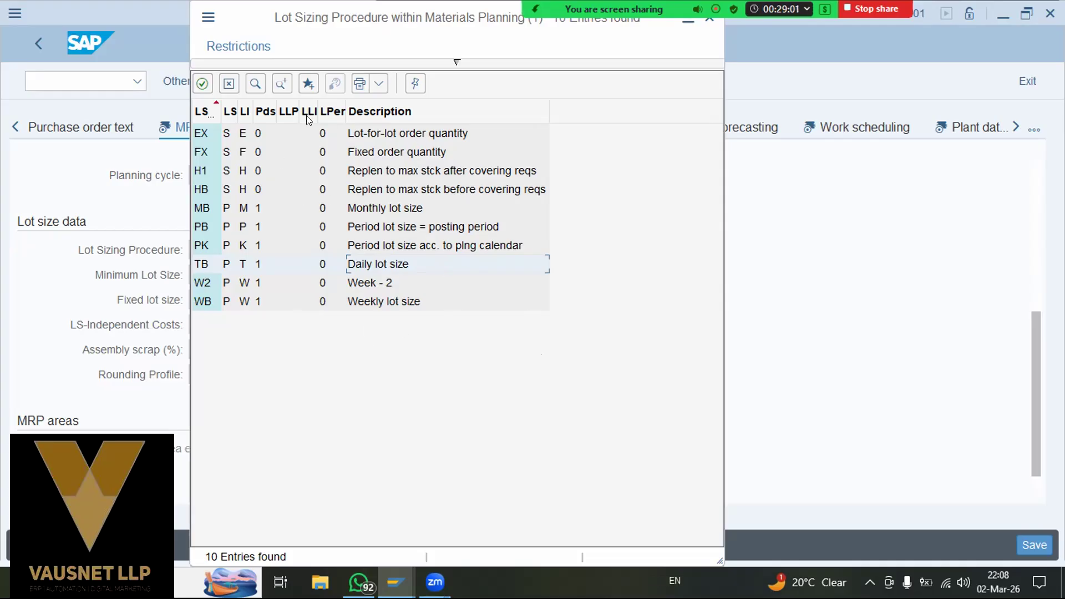
click(229, 83)
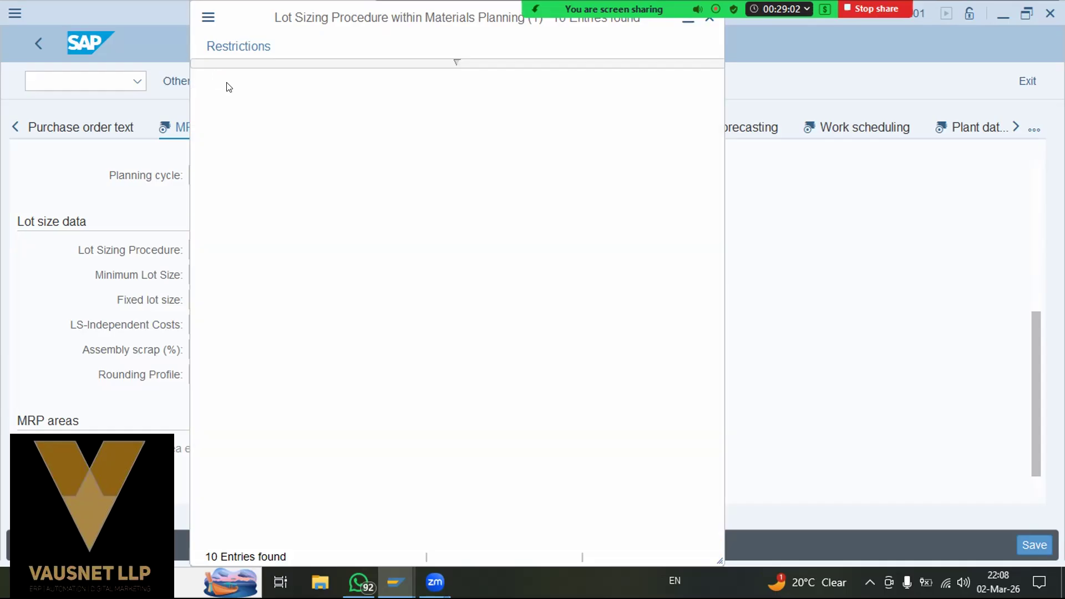
- Go through the maximum, minimum and fixed lot size, maximum stock level and assembly scrap fields, leaving them empty
click(521, 269)
click(273, 279)
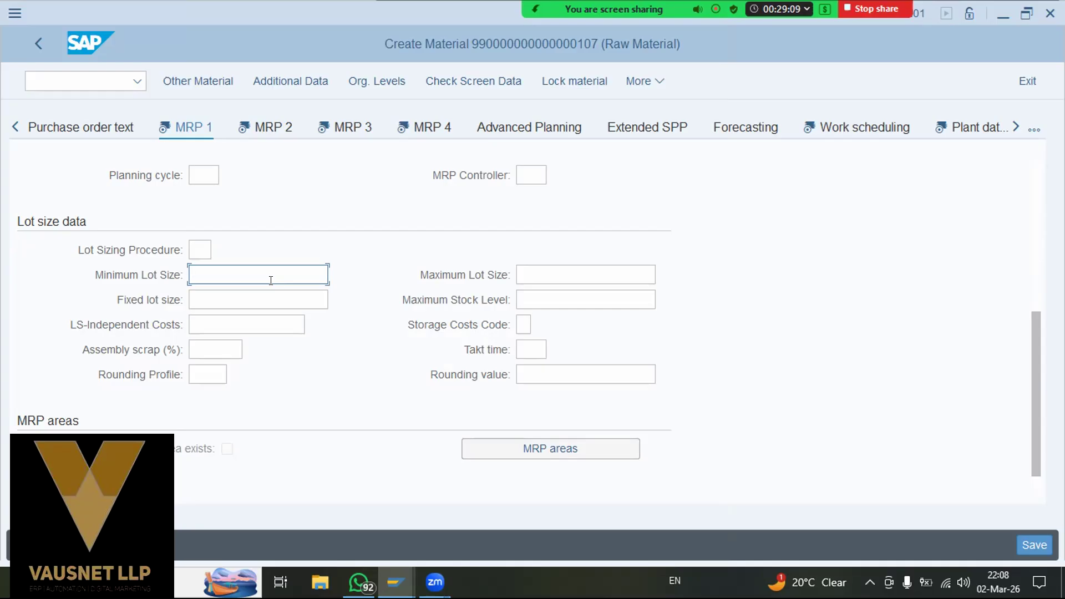
click(251, 300)
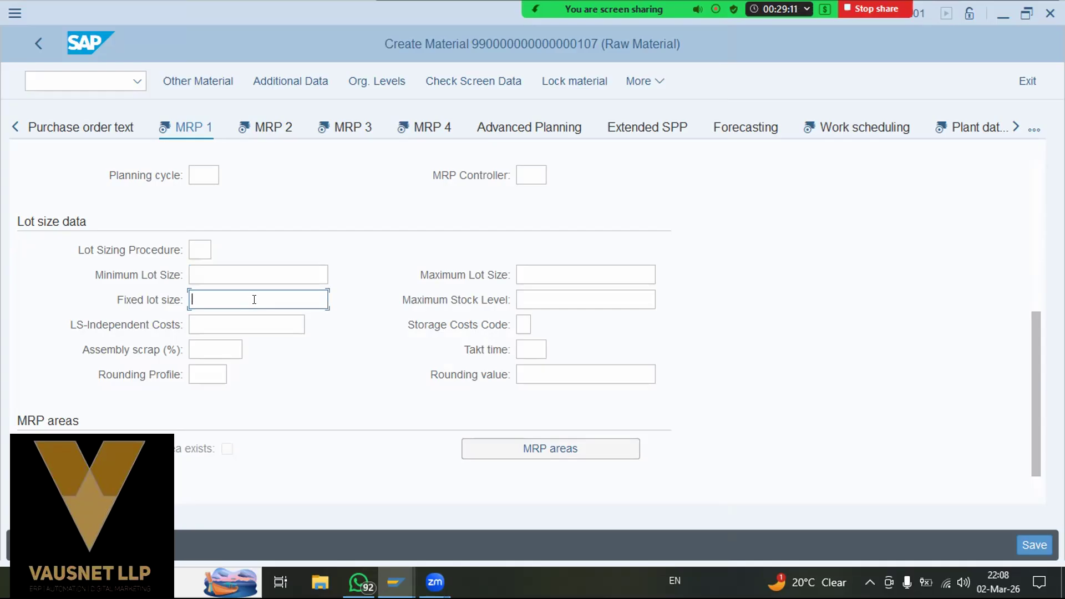
click(522, 298)
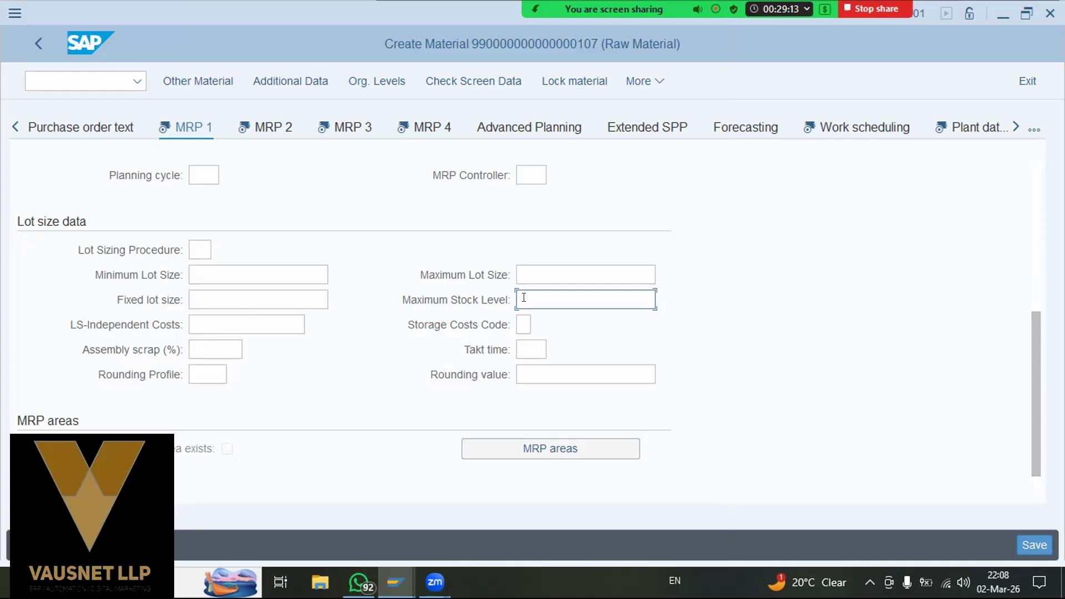
click(215, 350)
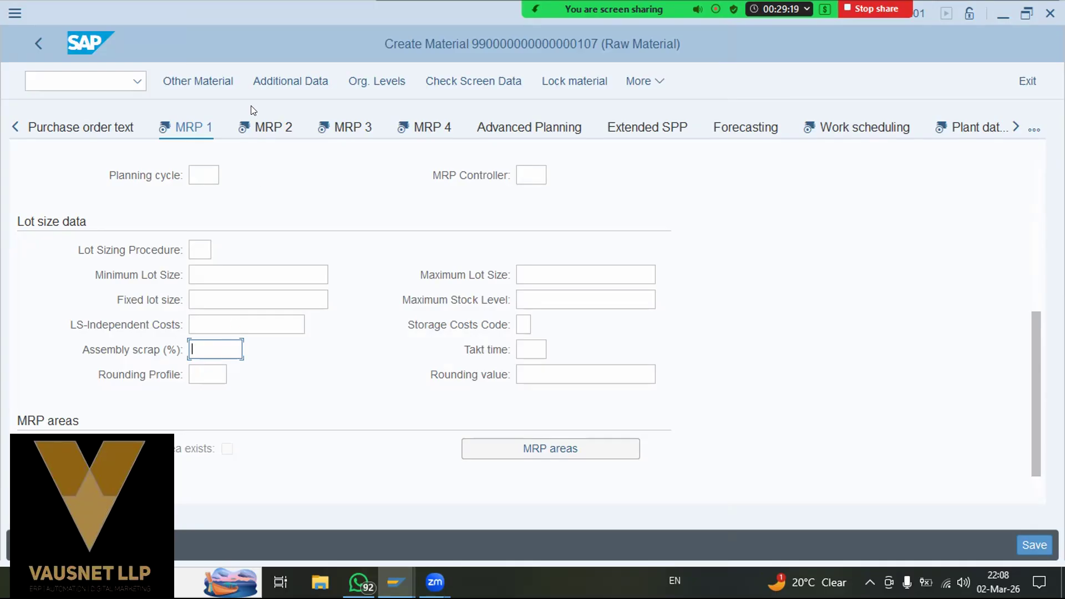
- Open the MRP 2 view of the material and review the available procurement types, keeping F, External procurement
click(269, 123)
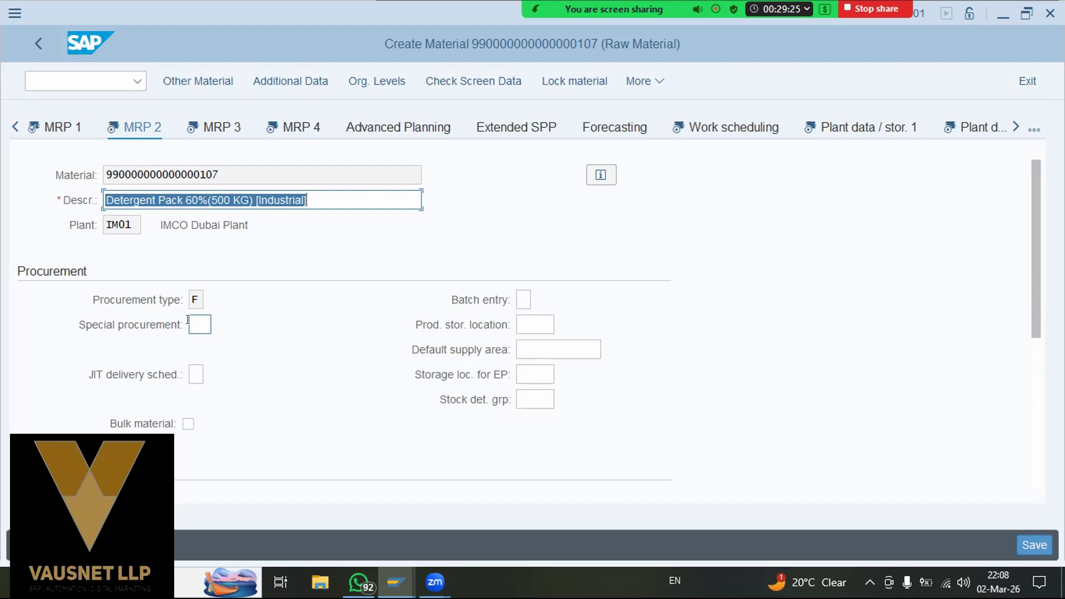
click(194, 299)
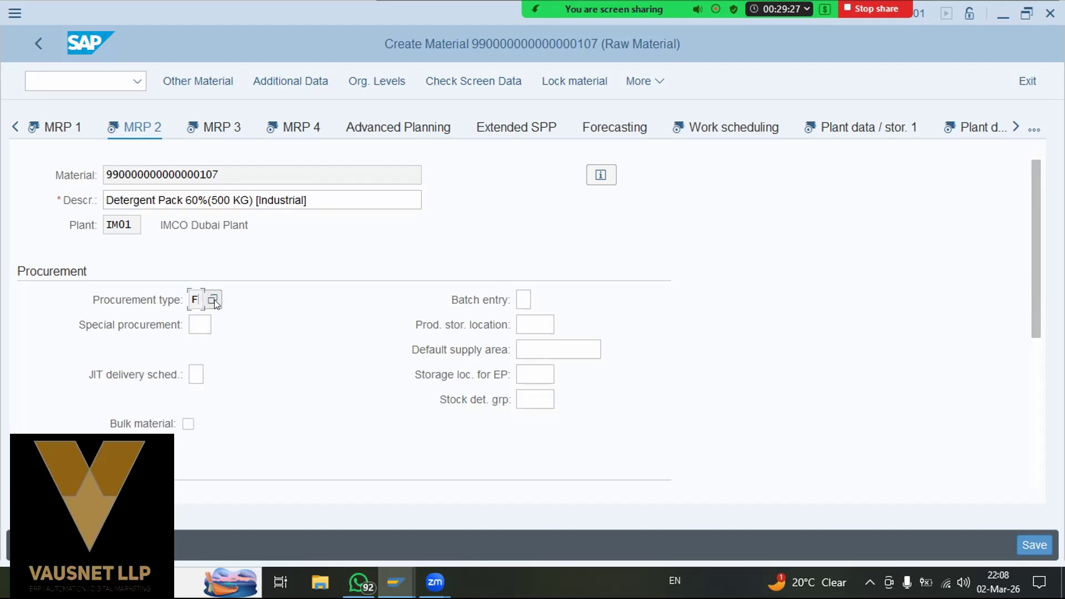
click(213, 301)
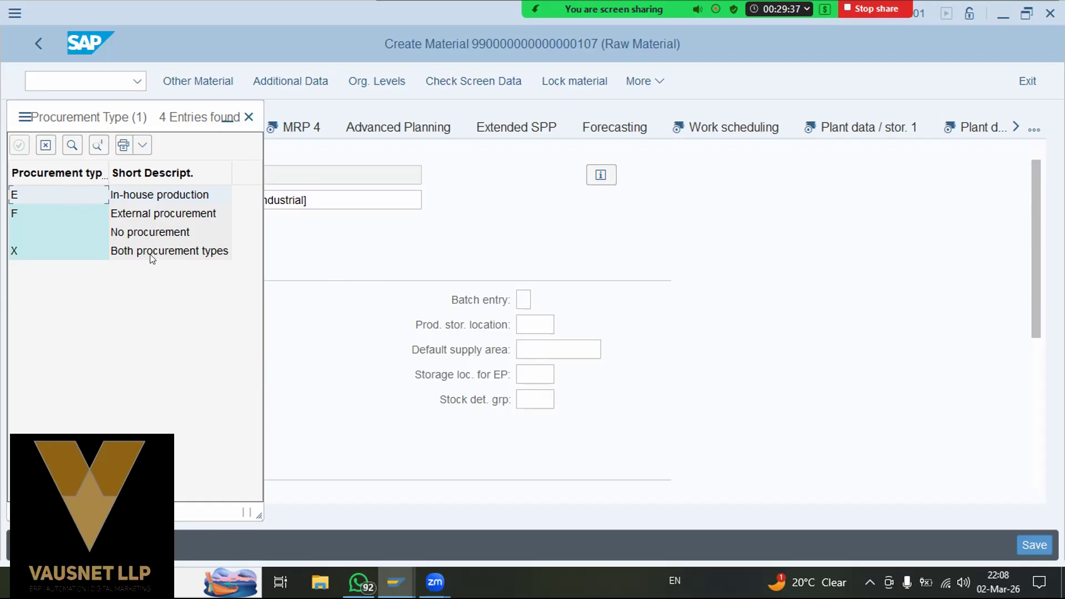
click(248, 117)
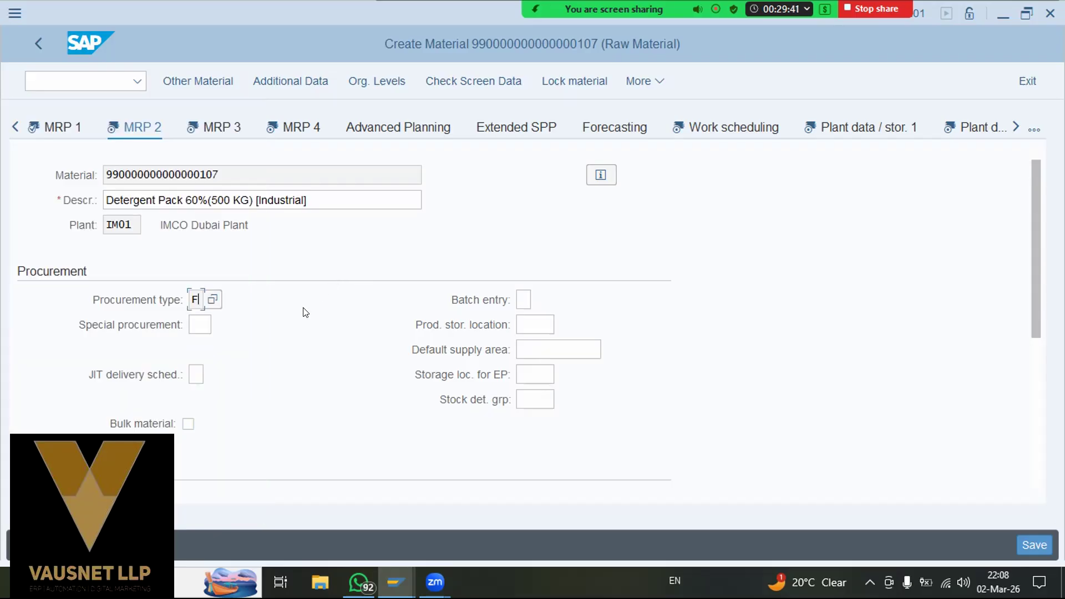
- Examine the MRP 2 JIT delivery schedule, planned delivery time and net requirements calculation fields without filling them
scroll(292, 358, down, 3)
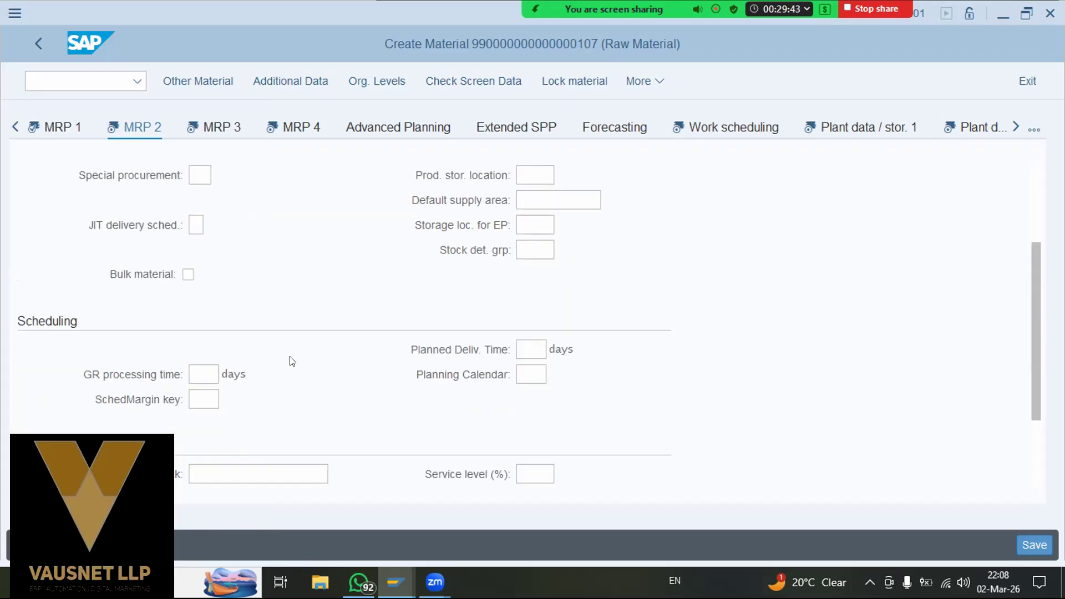
scroll(281, 360, up, 3)
click(193, 374)
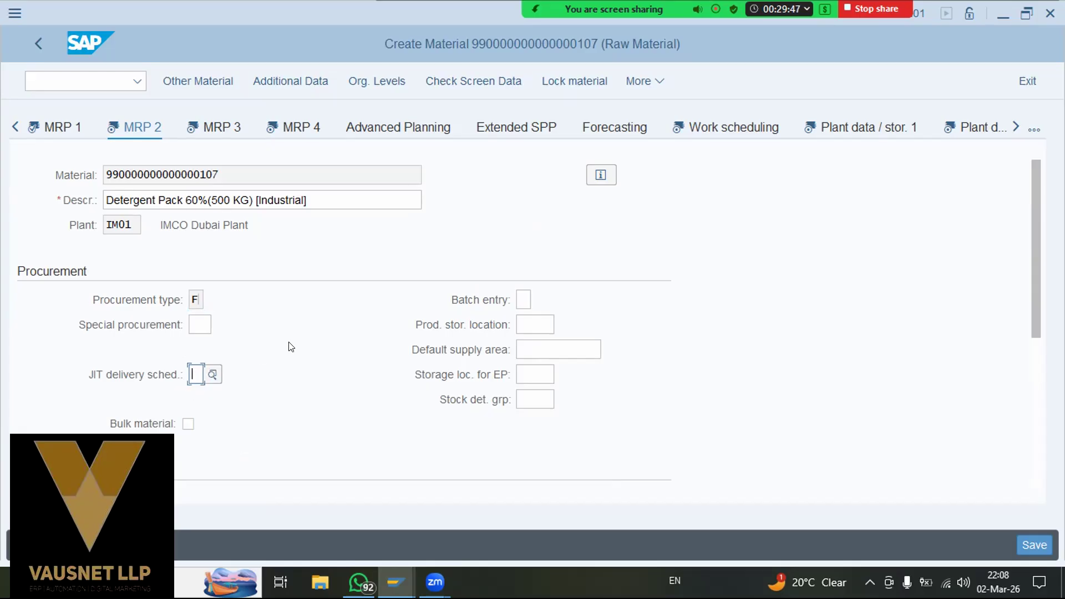
scroll(350, 409, down, 3)
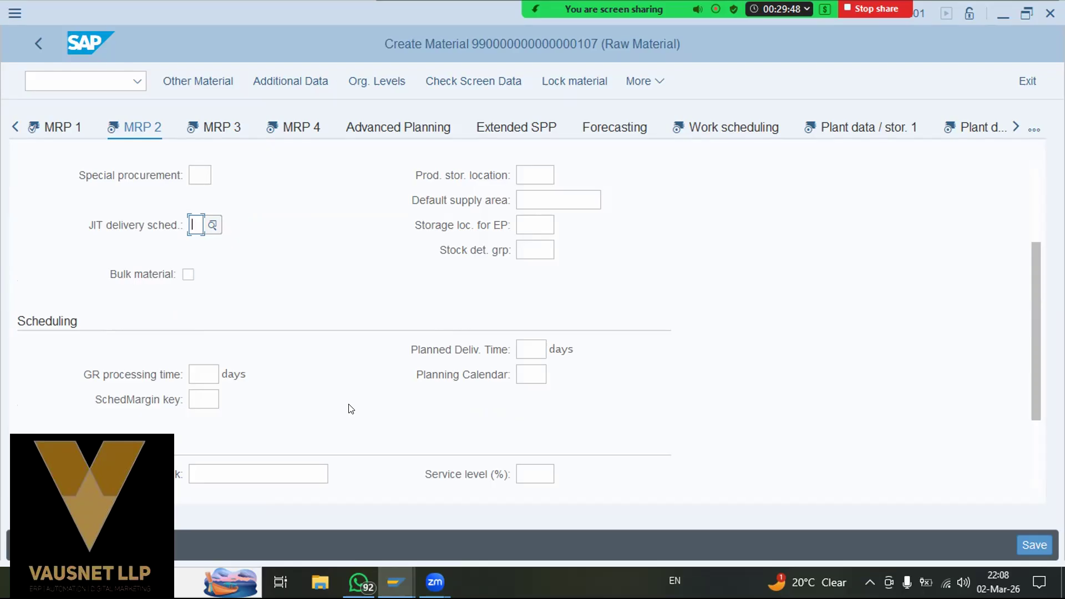
scroll(350, 409, down, 2)
click(526, 274)
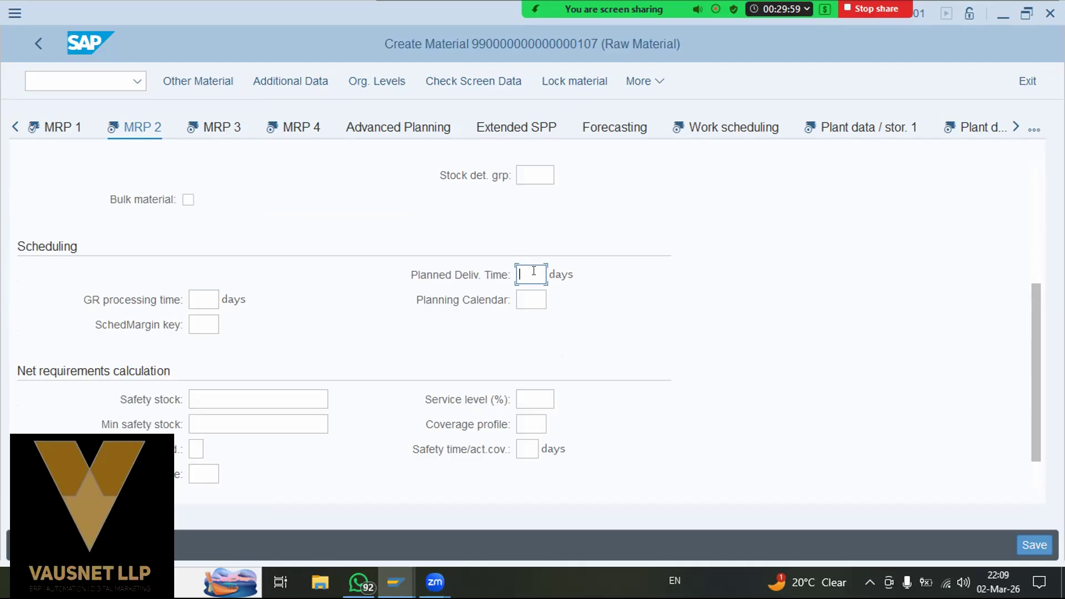
scroll(380, 372, down, 1)
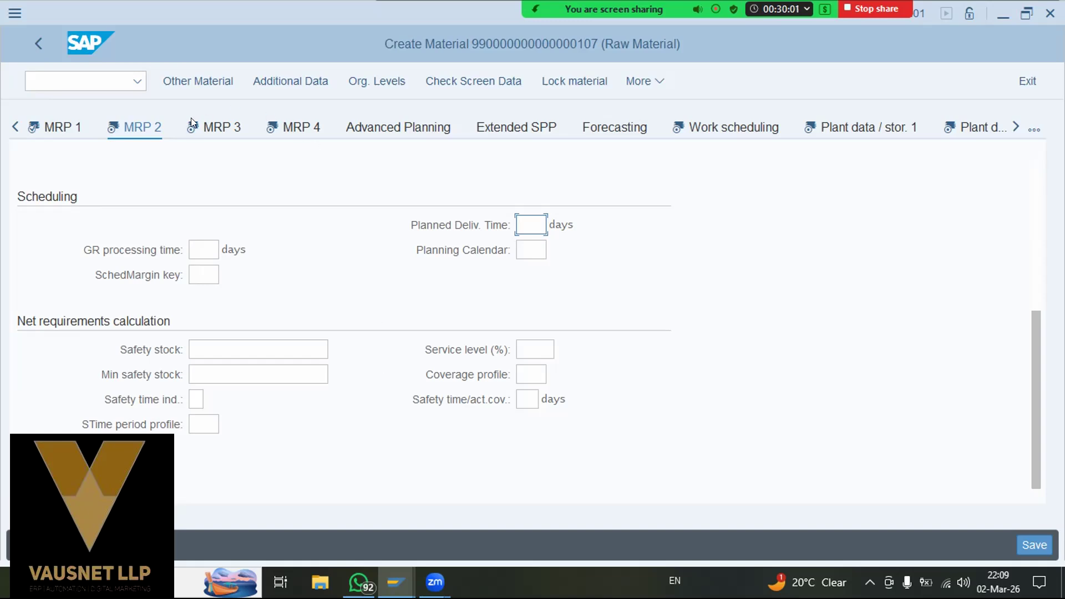
- Return to MRP 2 after a glance at MRP 3, look up the scheduling margin keys and decline editing the entries
click(222, 129)
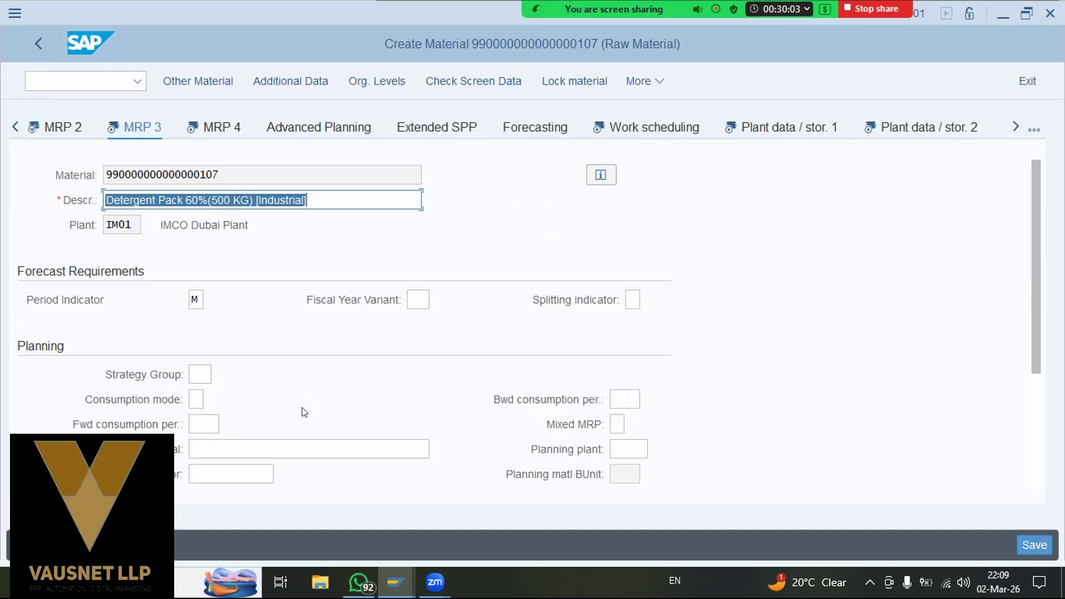
click(51, 134)
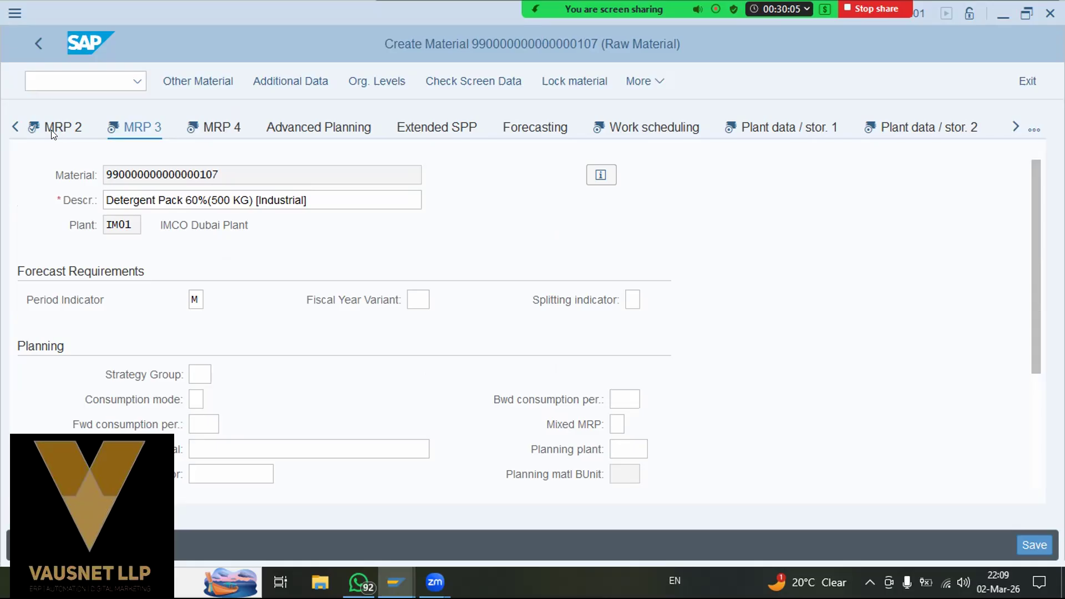
click(205, 469)
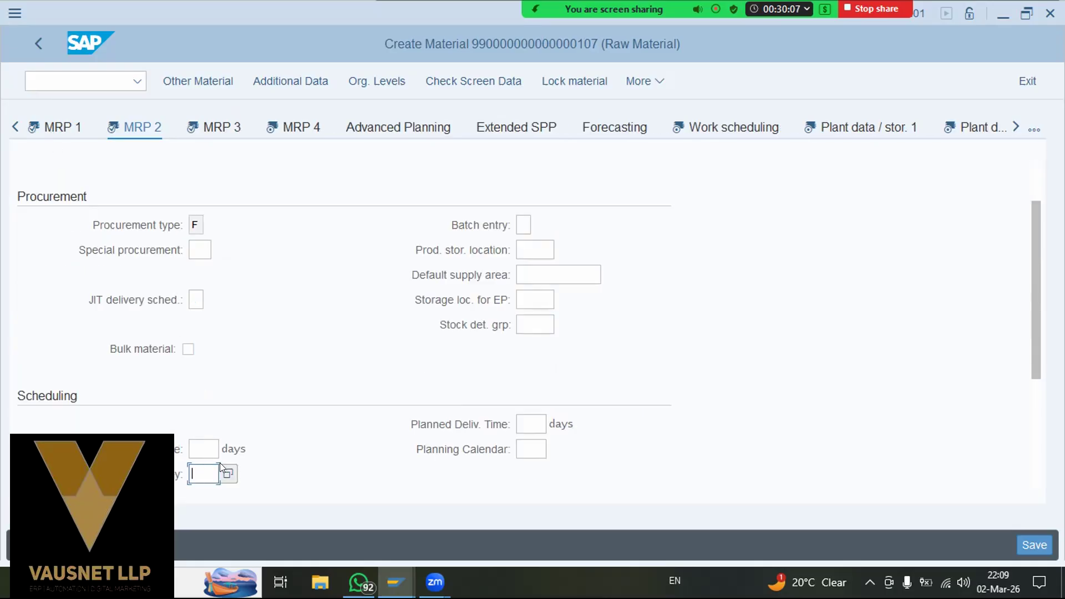
click(229, 472)
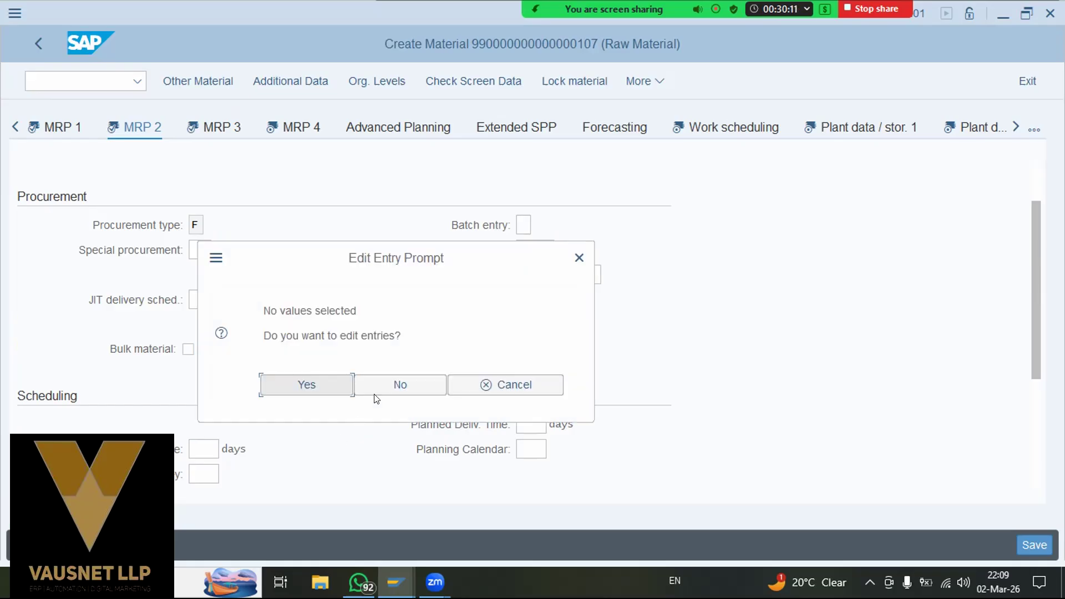
click(378, 388)
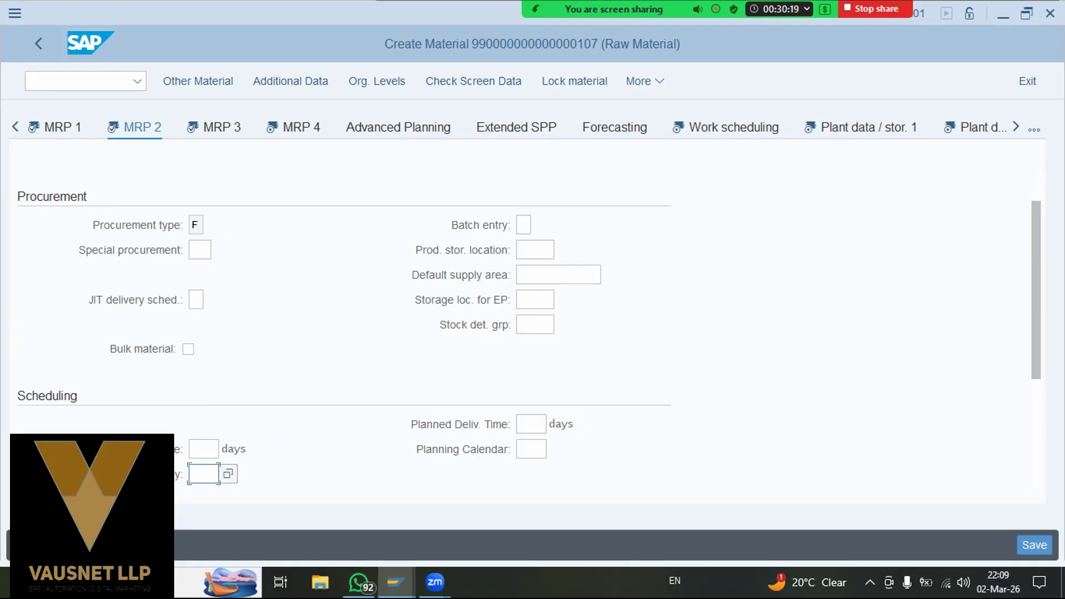
scroll(169, 405, down, 3)
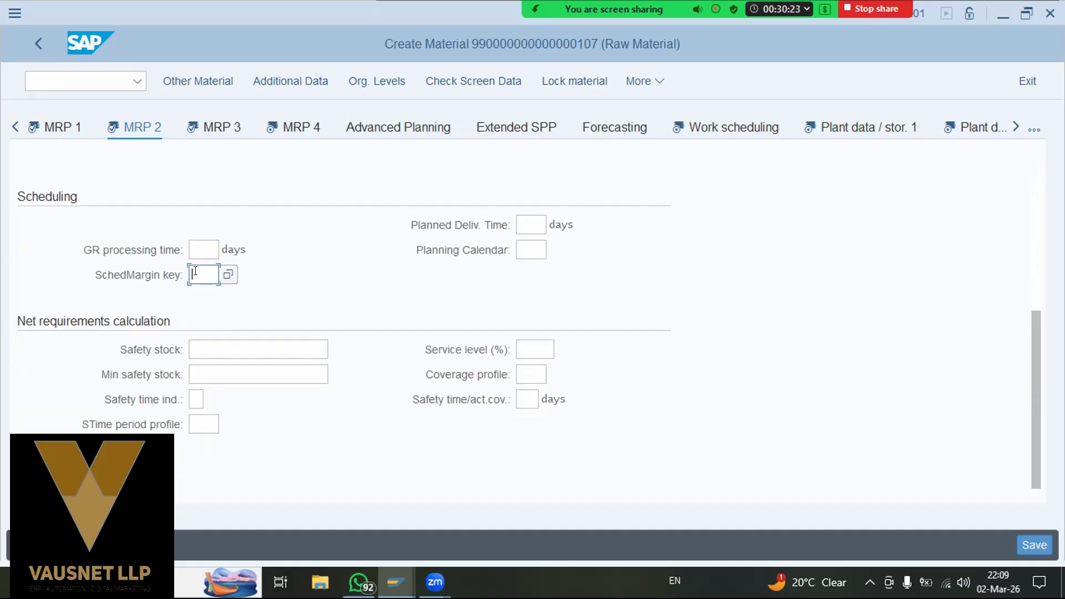
- Open the MRP 3 view of the material and review the period indicators, keeping M, Monthly
scroll(191, 292, up, 5)
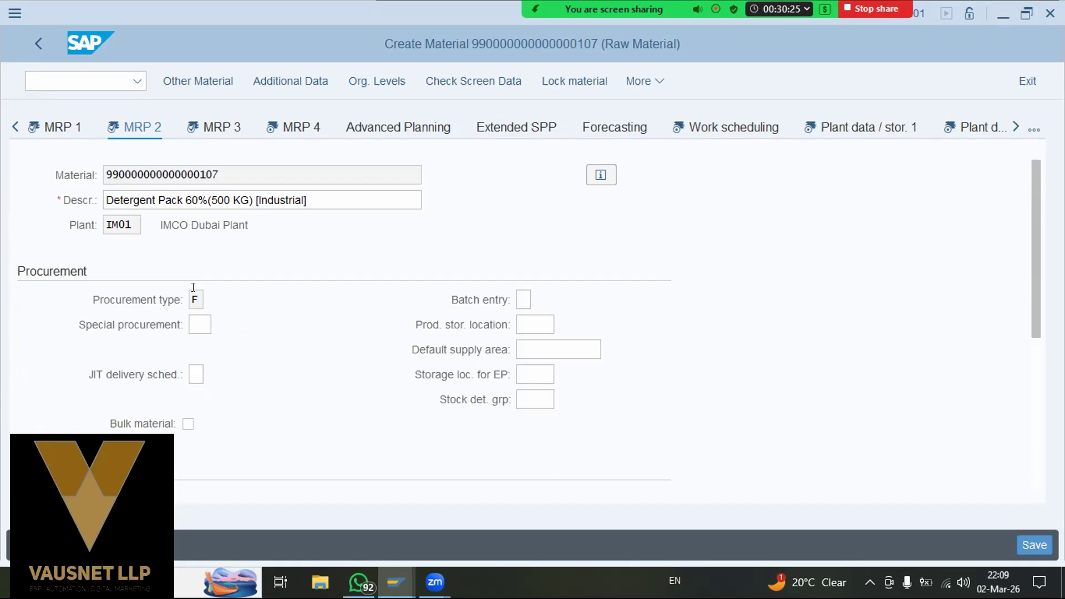
drag(322, 196, 104, 199)
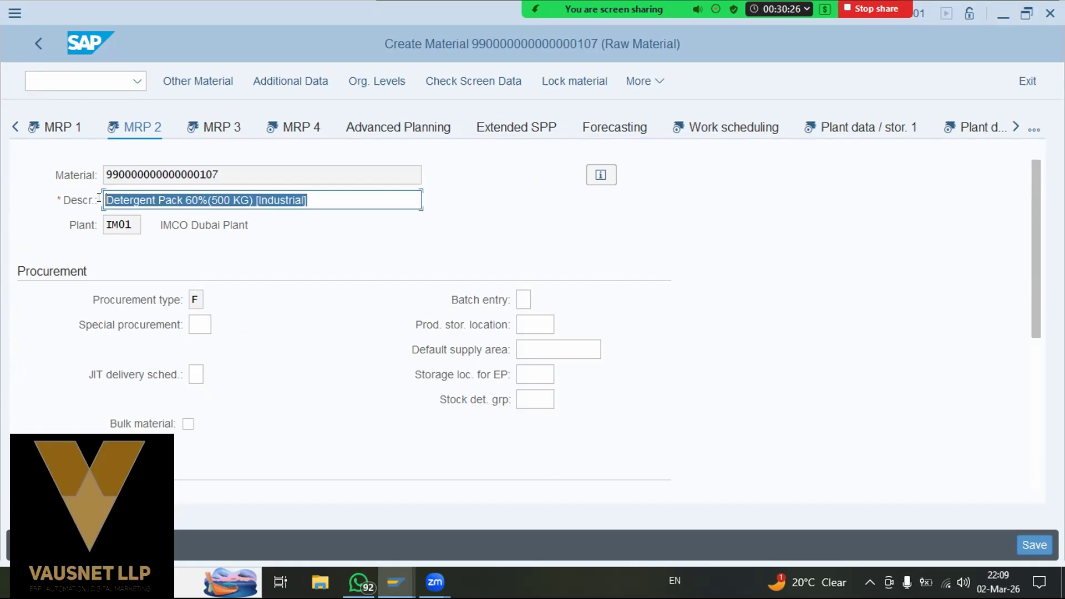
click(221, 122)
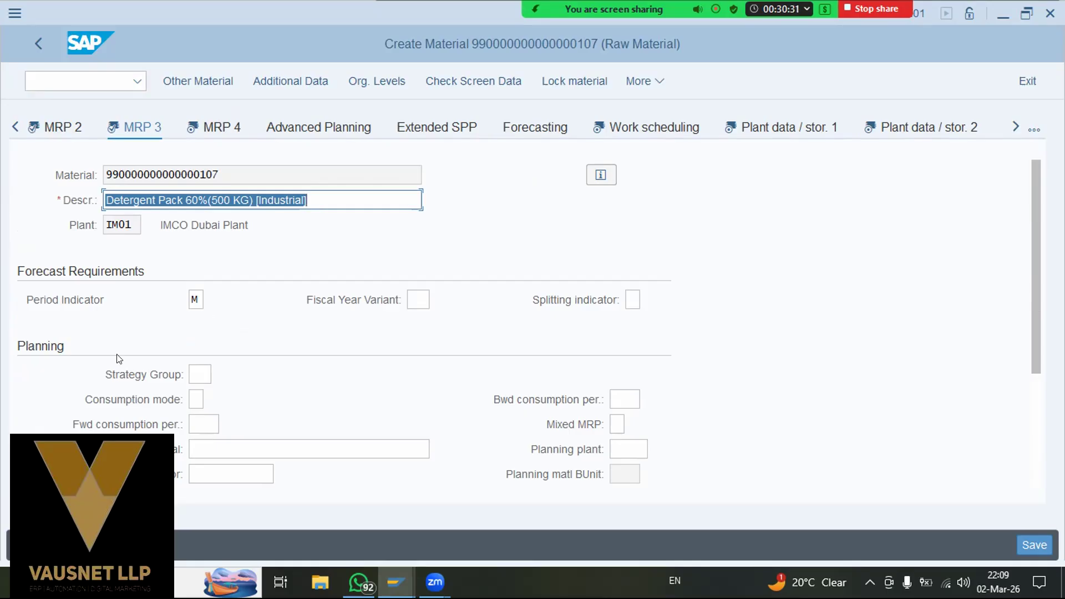
click(196, 297)
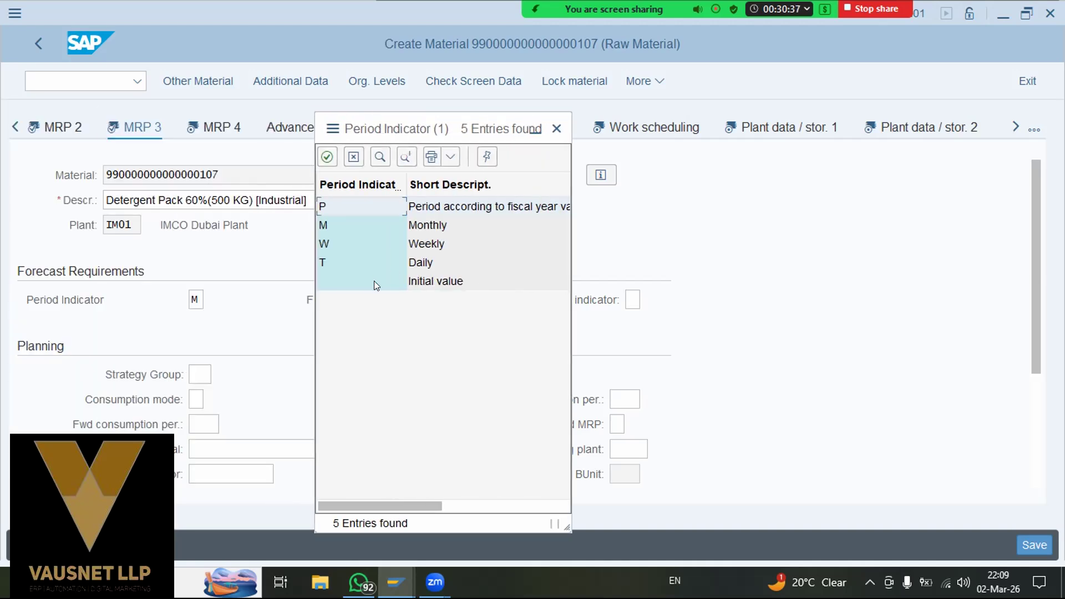
click(351, 158)
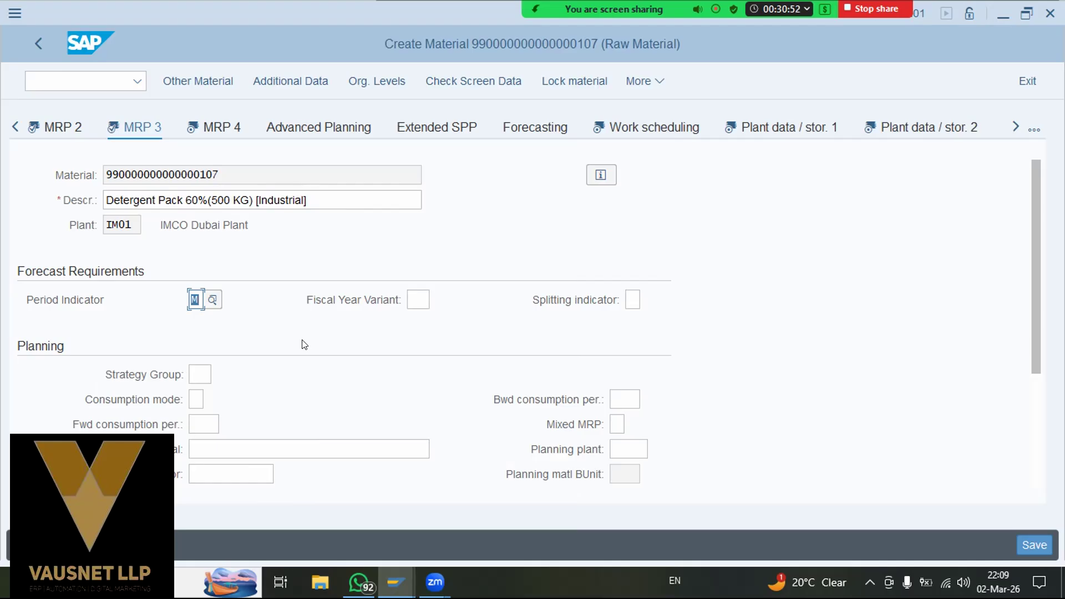
- Open the strategy group selection for the material and review the planning strategies, starting with Make-to-Stock
click(201, 374)
click(220, 375)
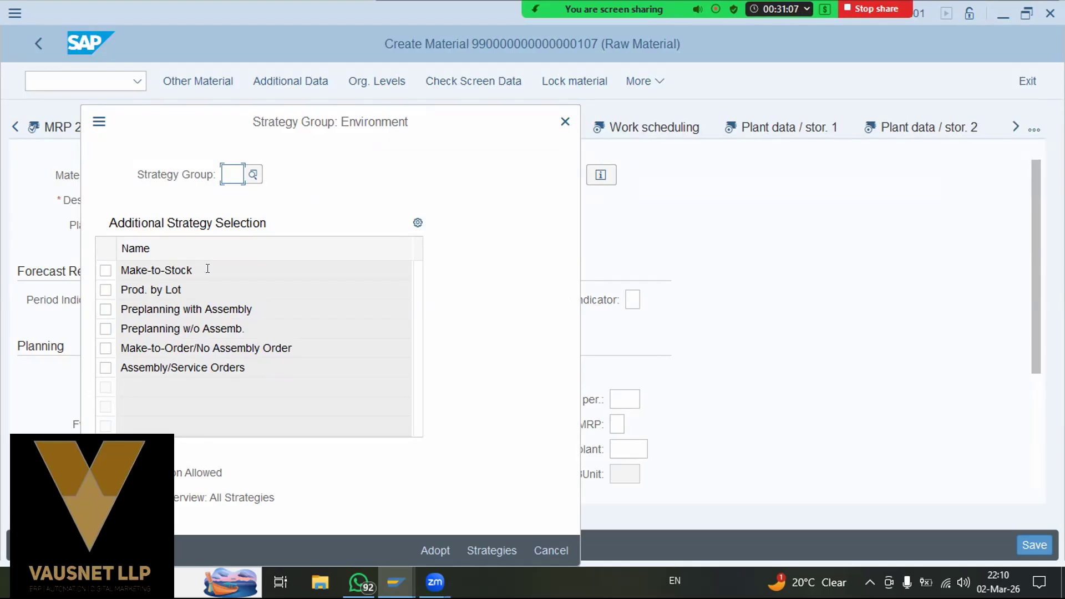
click(170, 269)
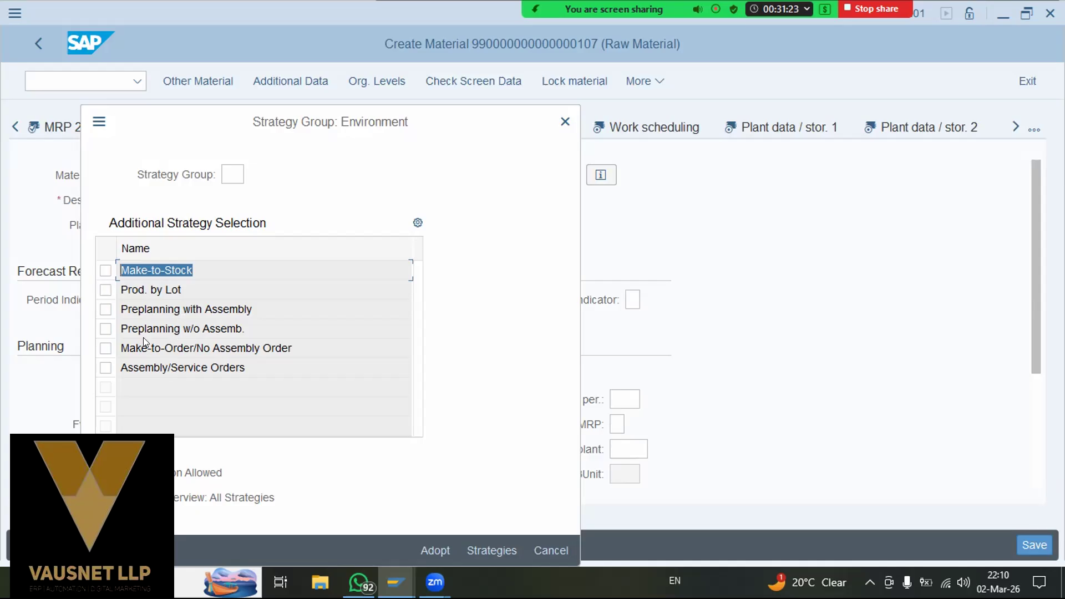
drag(132, 343, 249, 325)
click(223, 369)
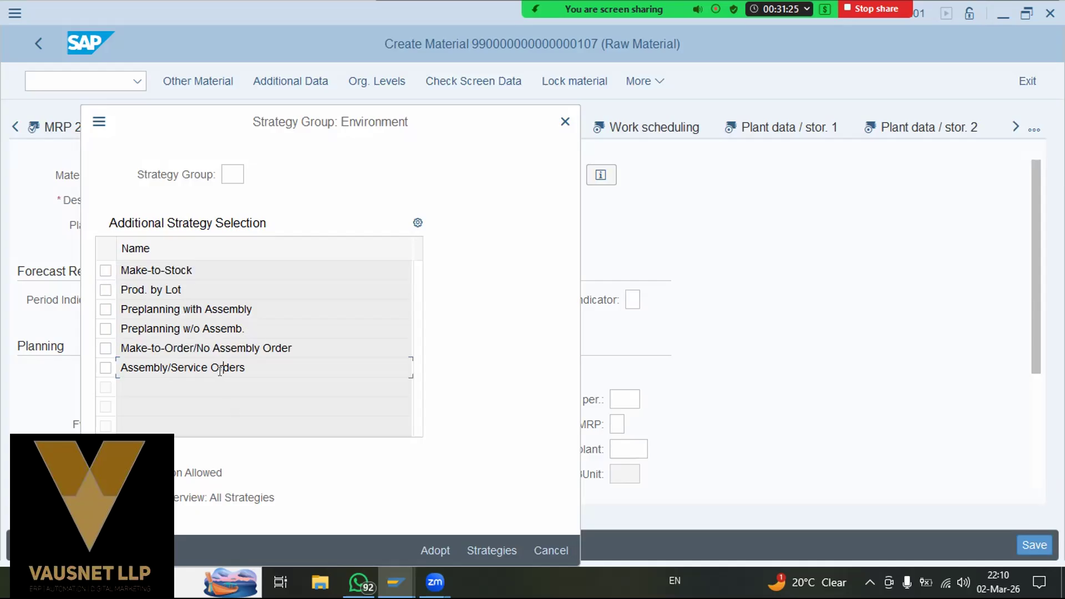
- Examine the Make-to-Order/No Assembly Order and Assembly/Service Orders strategies, and cancel the selection without adopting a strategy group
drag(146, 345, 246, 348)
click(219, 348)
click(246, 348)
drag(295, 347, 117, 347)
click(162, 348)
drag(172, 348, 238, 347)
triple_click(265, 375)
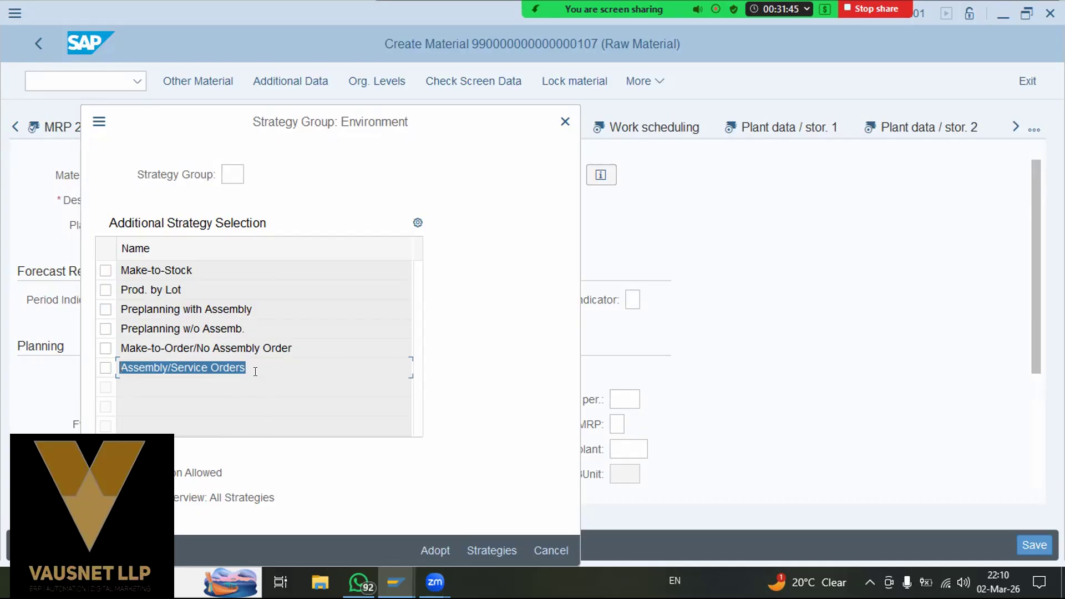
drag(246, 370, 168, 368)
drag(246, 369, 162, 368)
click(542, 551)
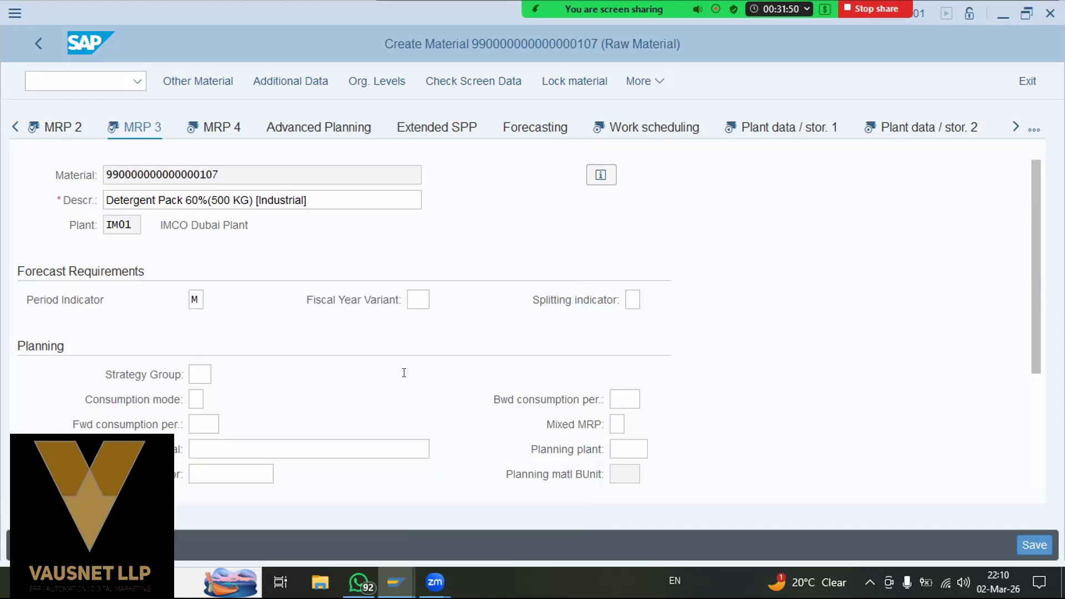
scroll(402, 375, down, 3)
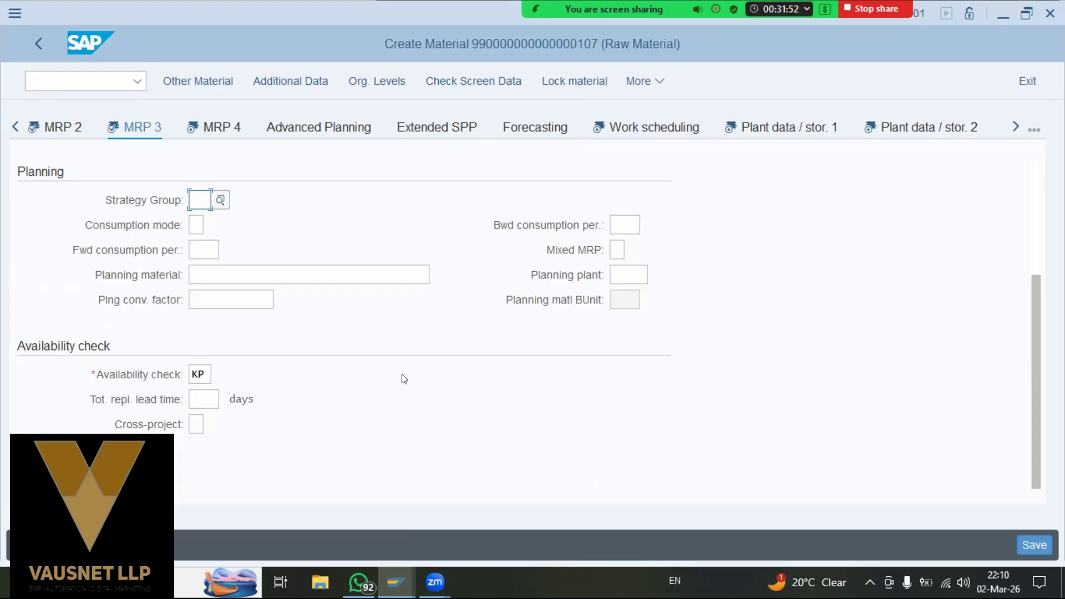
- Look up the checking groups for the availability check on MRP 3 and close the list, keeping KP
click(201, 375)
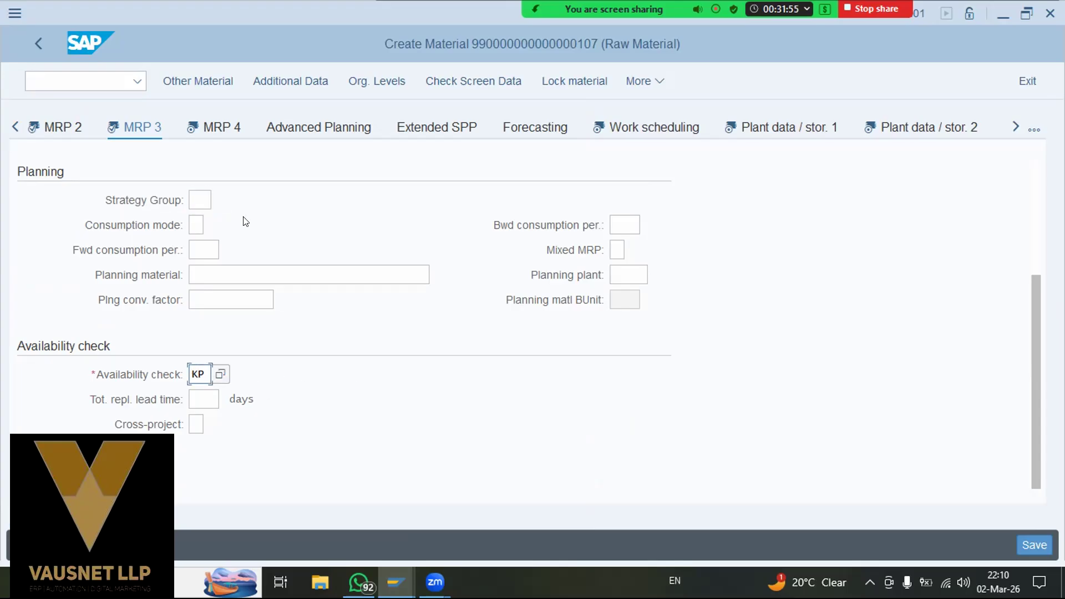
click(221, 375)
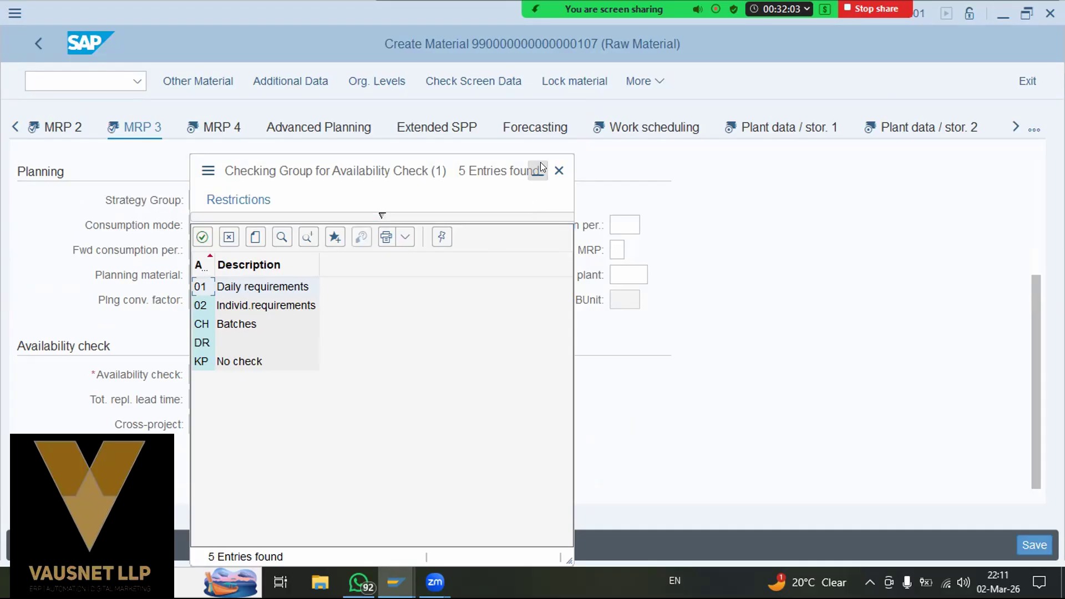
click(556, 172)
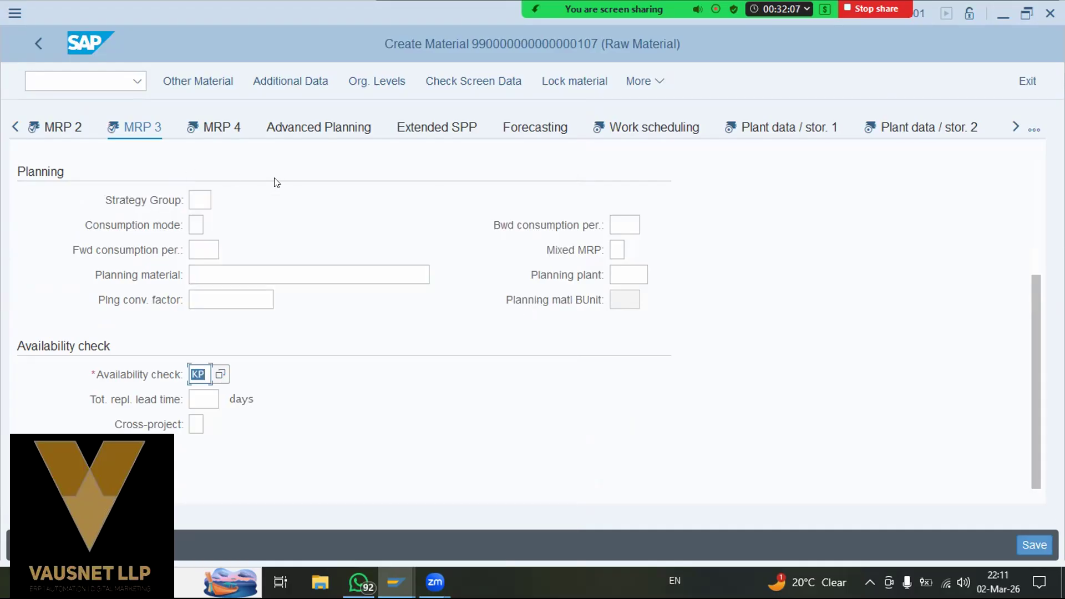
- Open the MRP 4 view of the material and look up the entries for the individual/collective requirements indicator
click(228, 132)
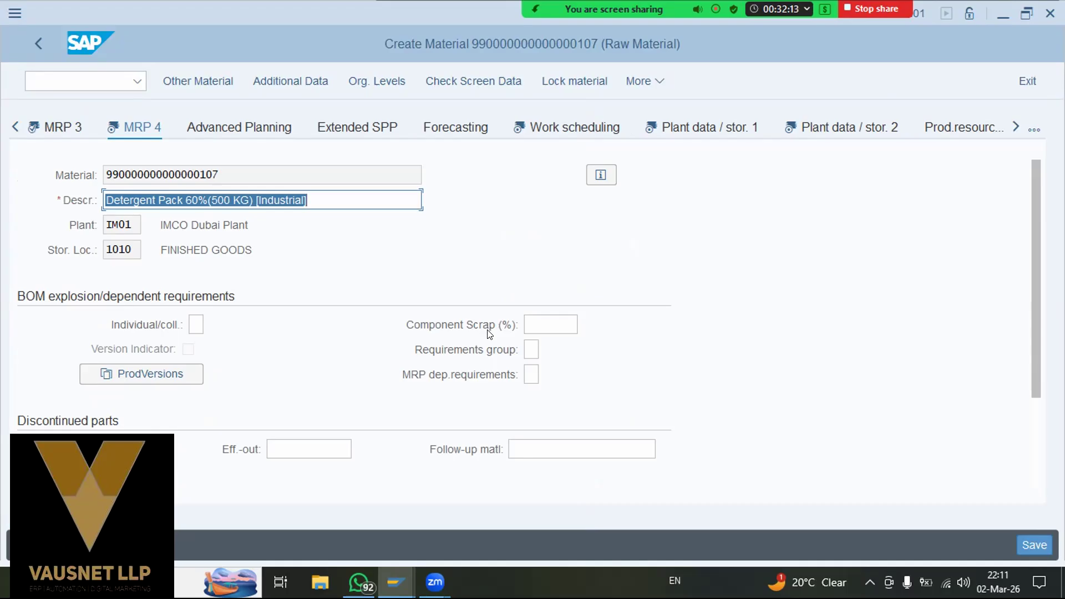
click(196, 322)
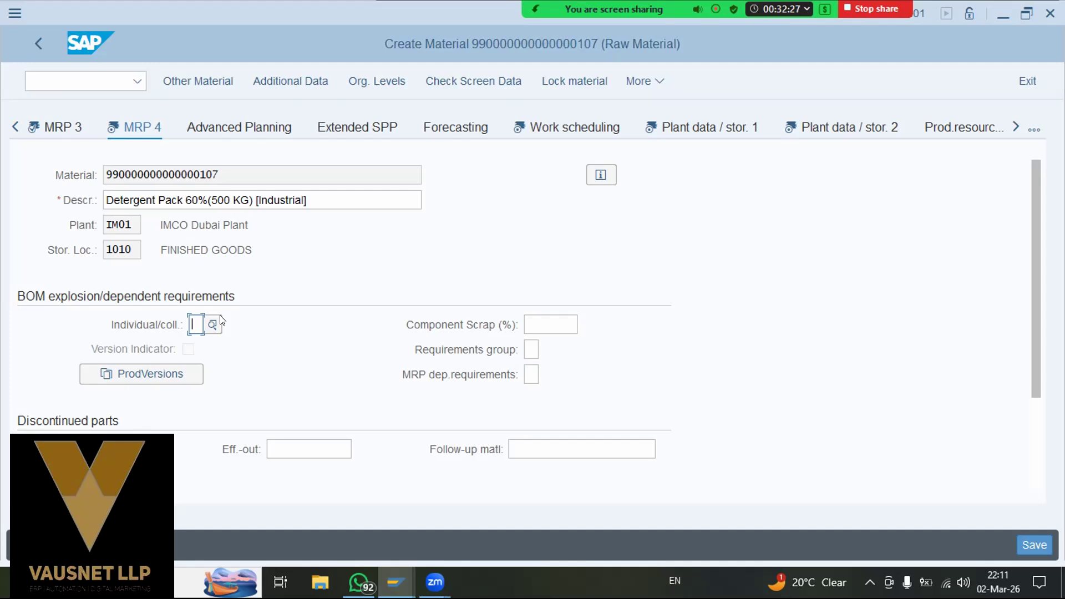
drag(209, 200, 185, 199)
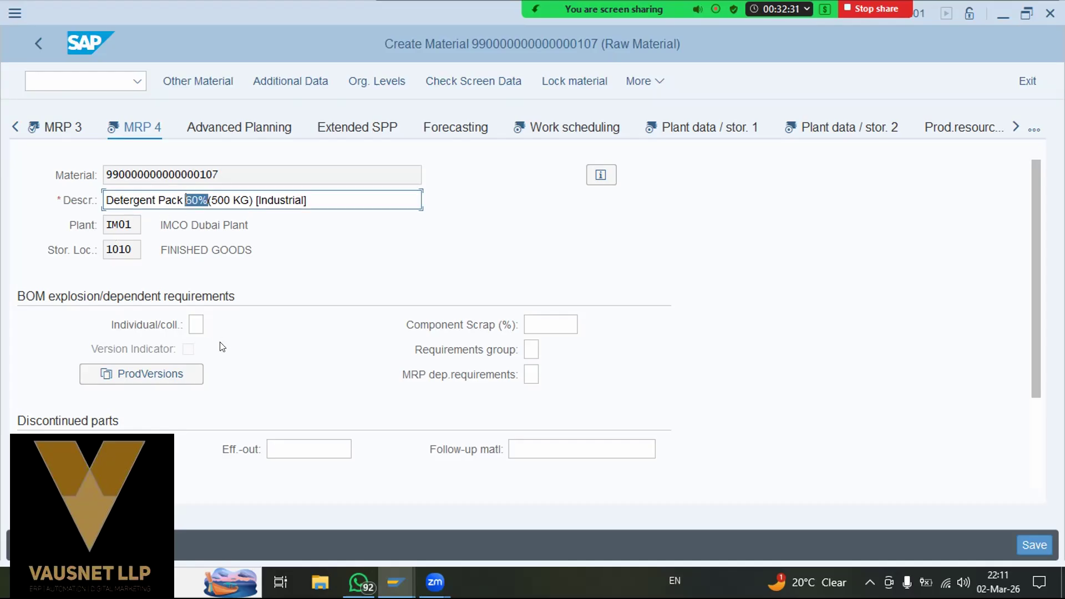
click(196, 324)
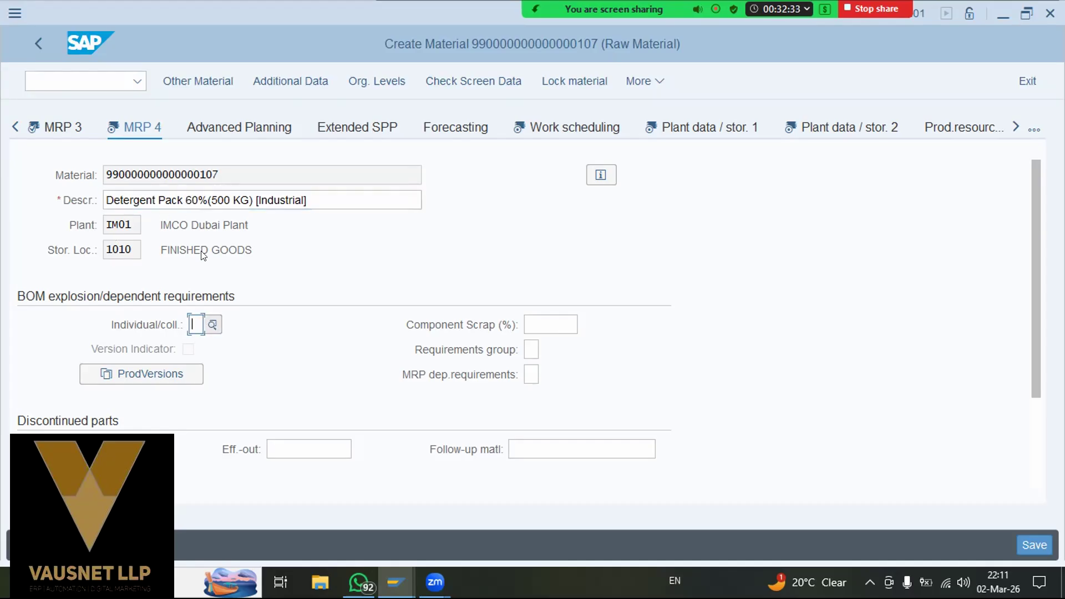
click(212, 324)
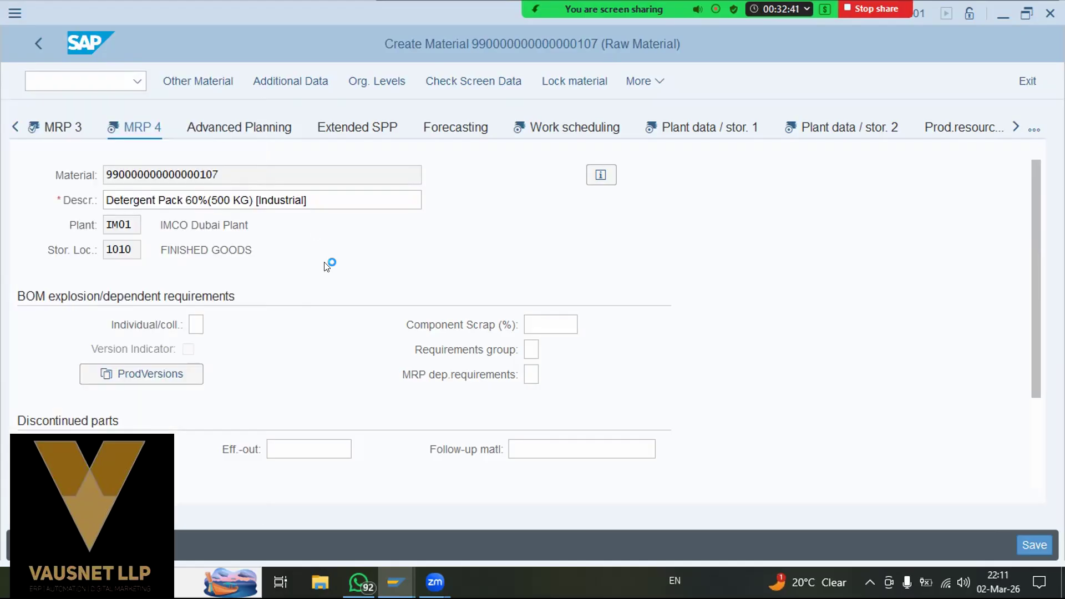
- Examine the material description on MRP 4 alongside the individual/collective indicator, and review the discontinued parts and repetitive manufacturing fields
click(193, 324)
drag(106, 200, 209, 198)
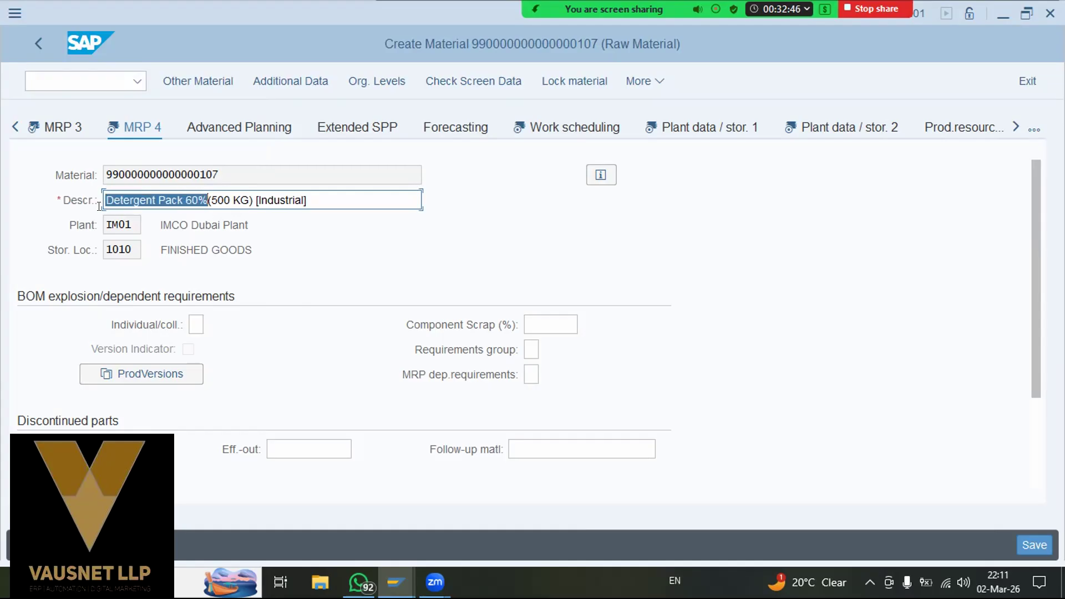
click(210, 196)
drag(106, 199, 205, 197)
drag(319, 198, 105, 198)
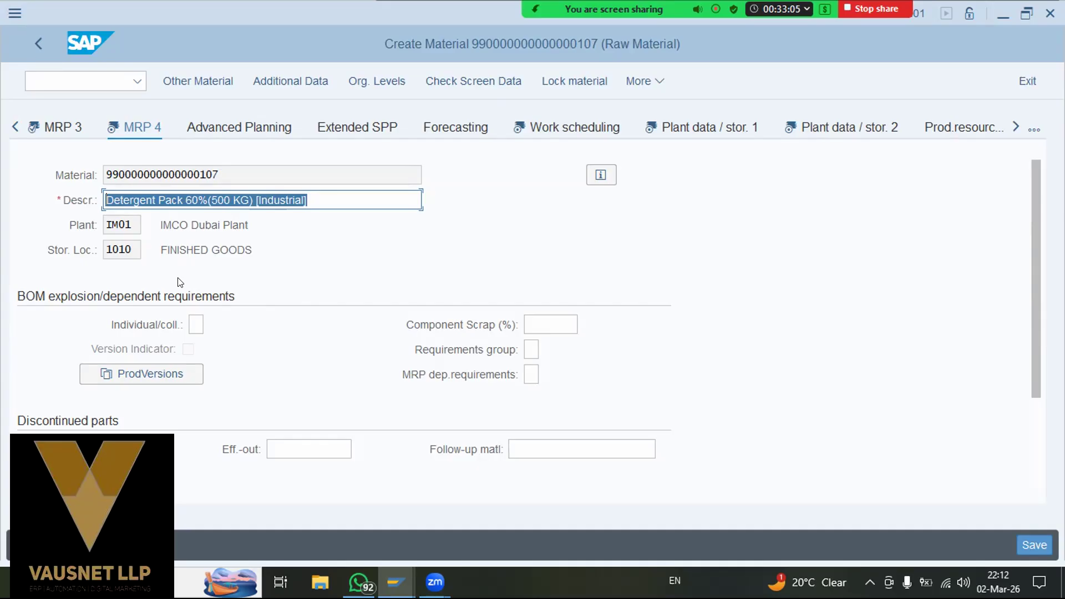
click(185, 199)
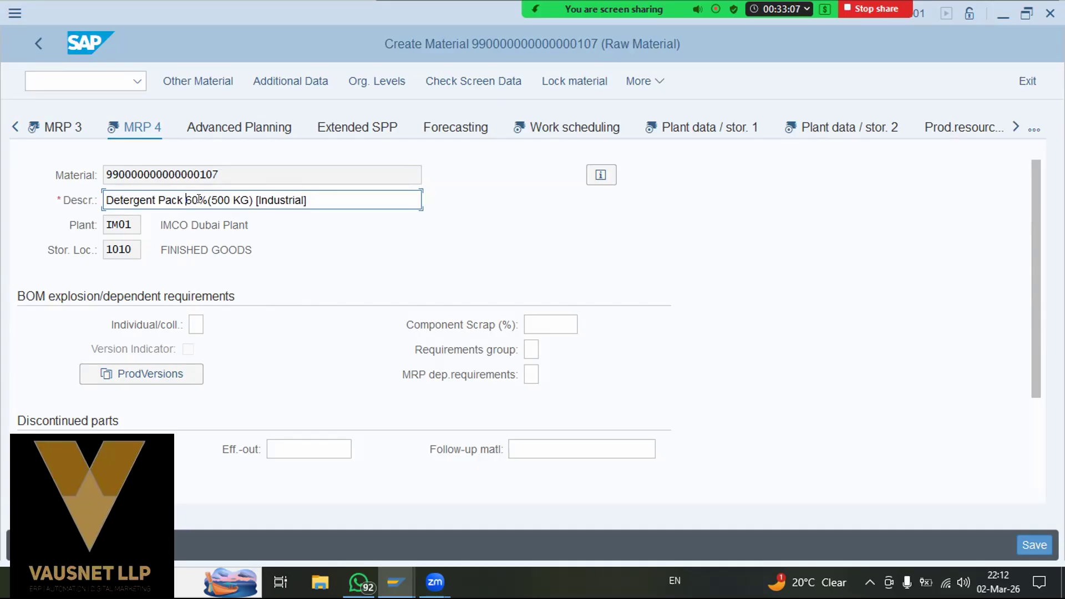
key(Right)
key(Right)
key(Right)
key(Right)
drag(319, 193, 106, 198)
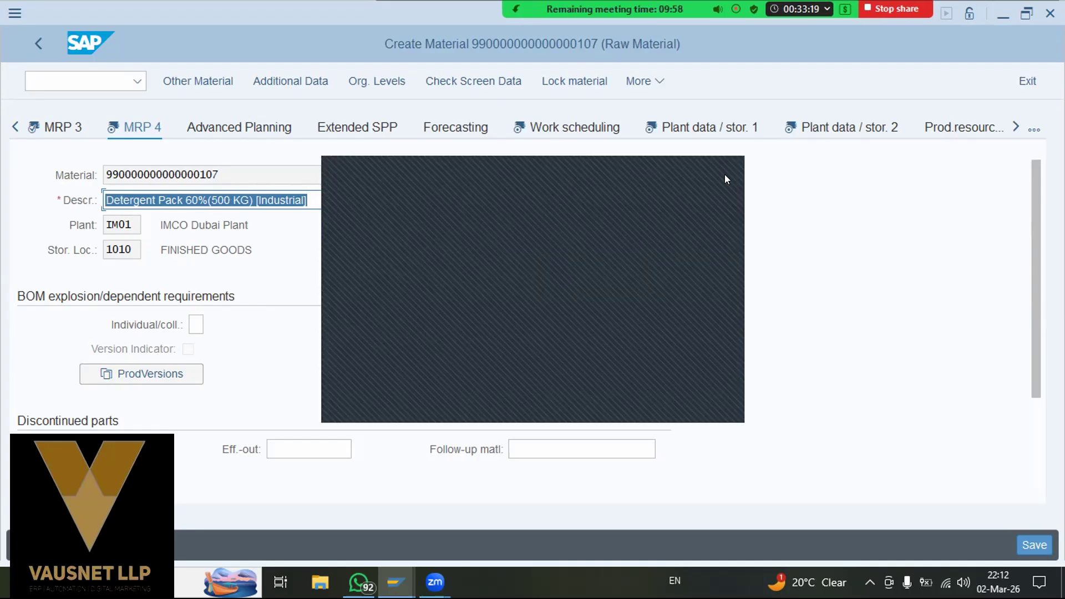
click(347, 195)
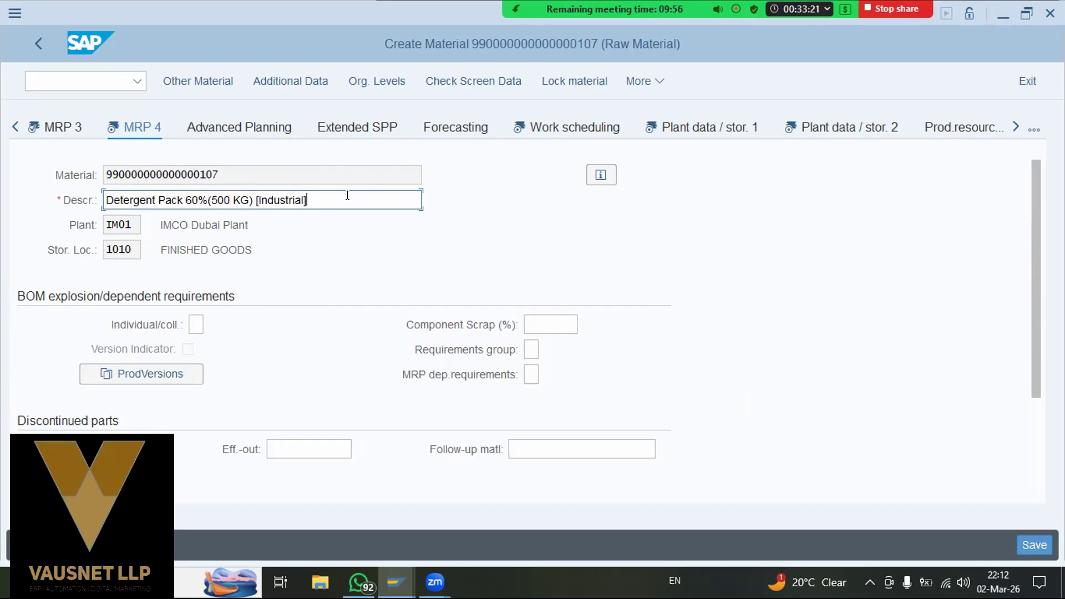
drag(331, 204, 73, 206)
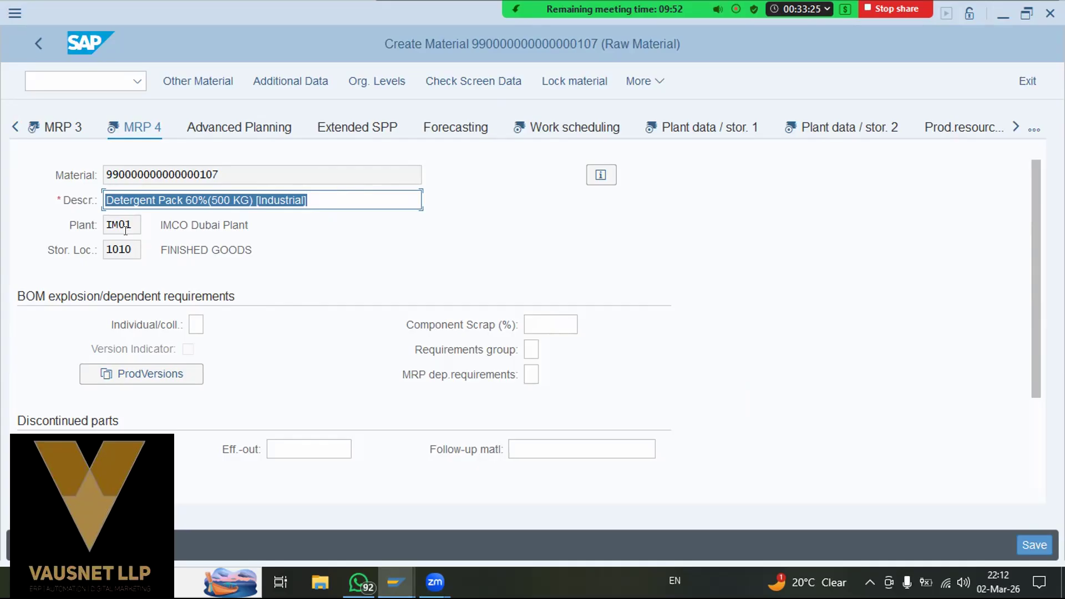
click(196, 324)
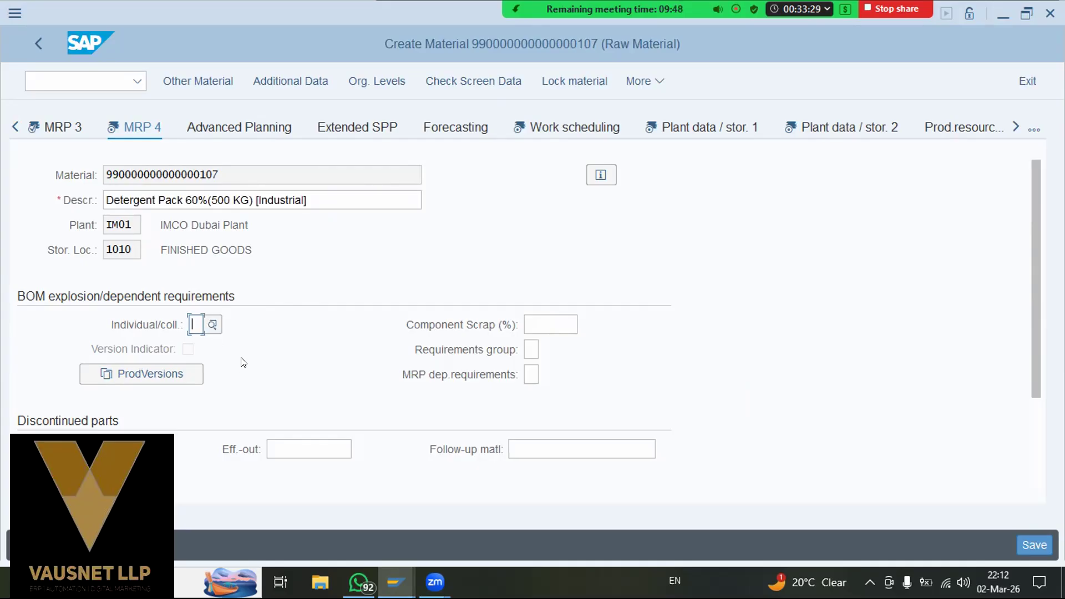
scroll(242, 362, down, 3)
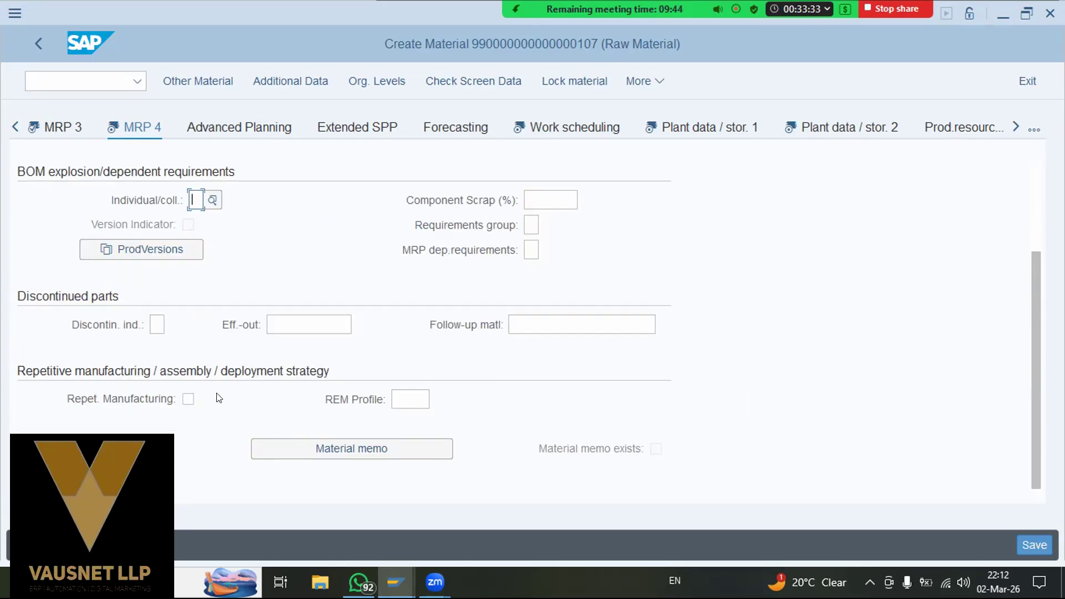
- Open the Work scheduling view and review the base unit of measure, unit of issue, production and delivery tolerance fields
click(590, 128)
click(207, 324)
click(466, 305)
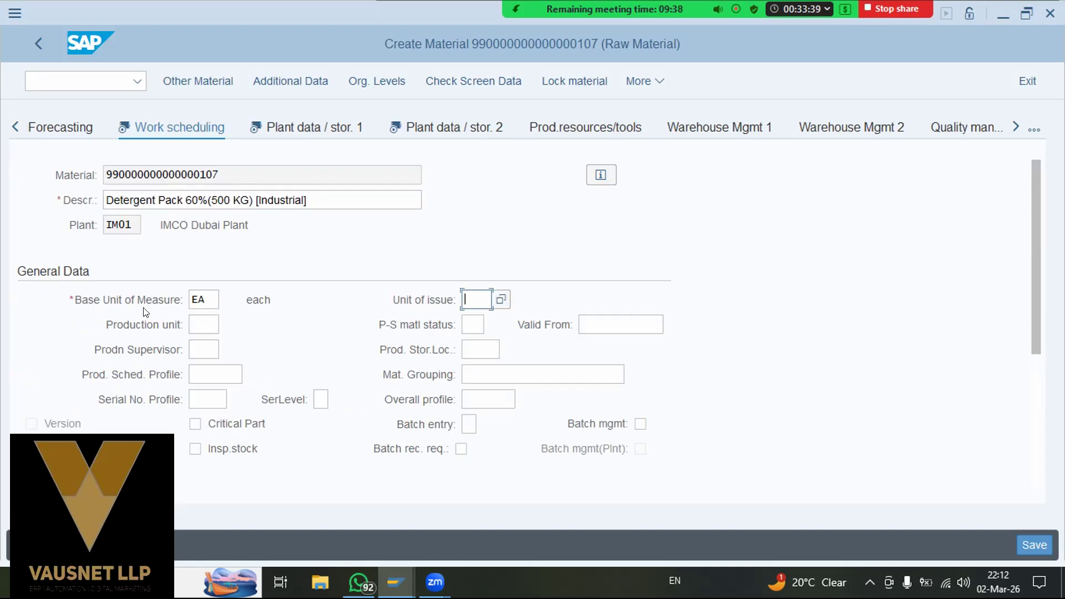
click(206, 299)
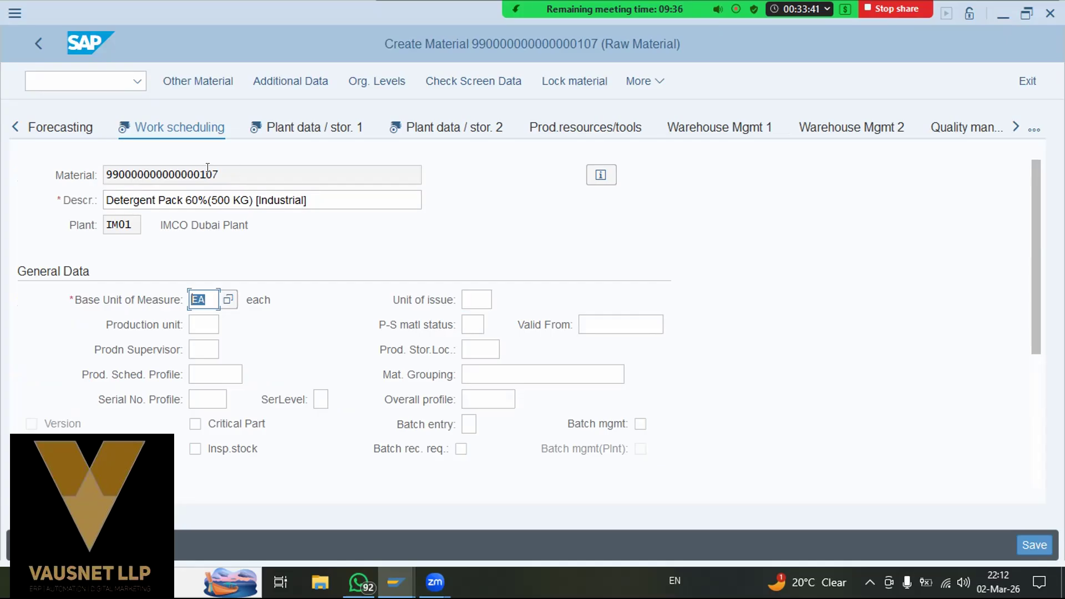
click(475, 295)
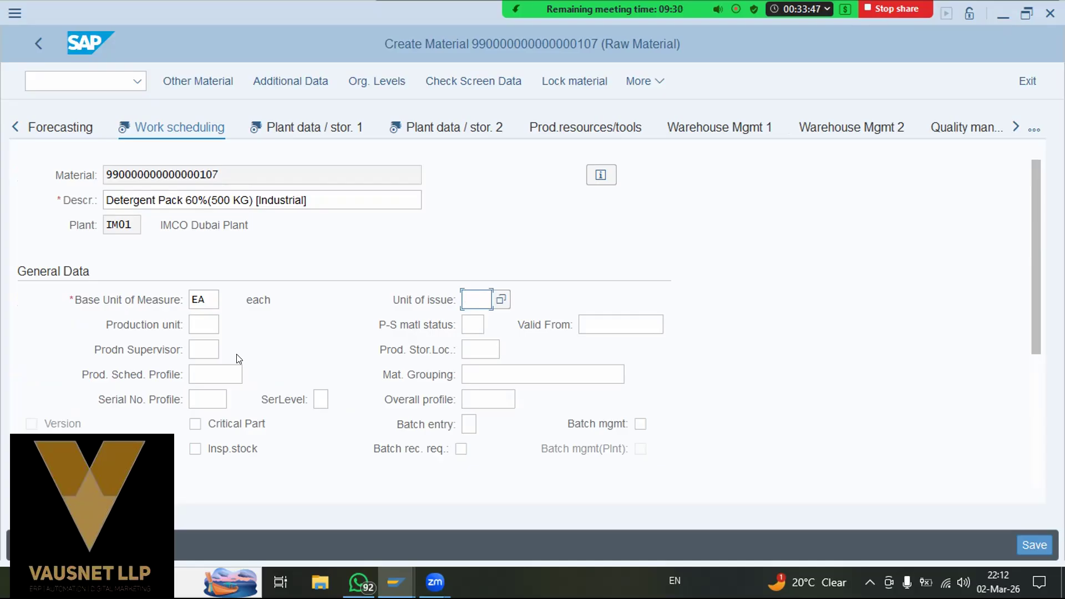
click(189, 295)
click(474, 299)
scroll(321, 374, down, 5)
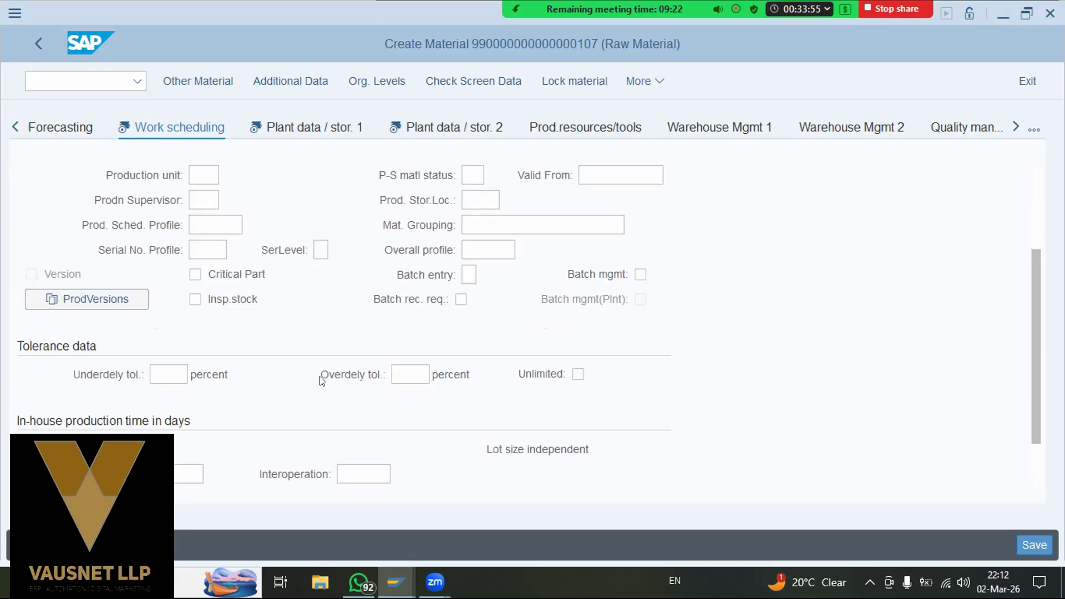
scroll(320, 381, up, 5)
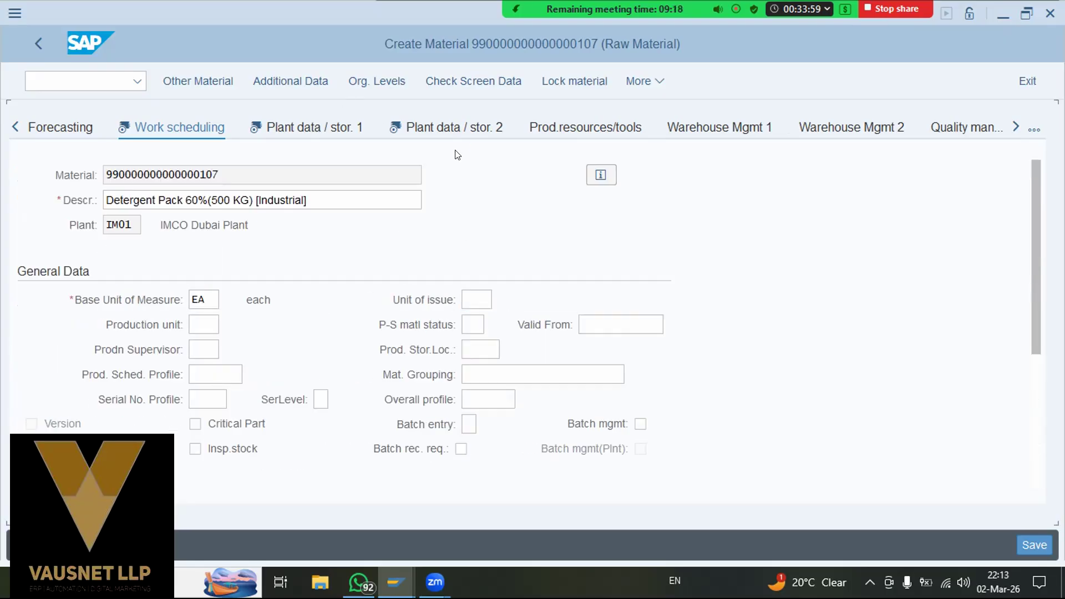
- Open the Plant data / stor. 1 view and review the storage bin, hazardous material number, batch management and shelf life fields
key(Return)
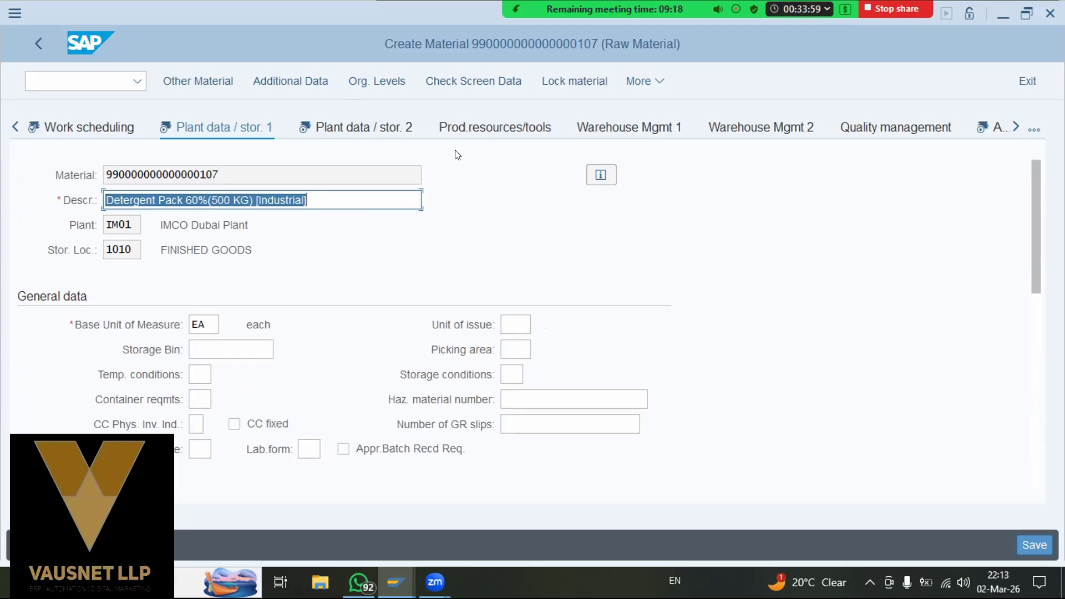
click(205, 348)
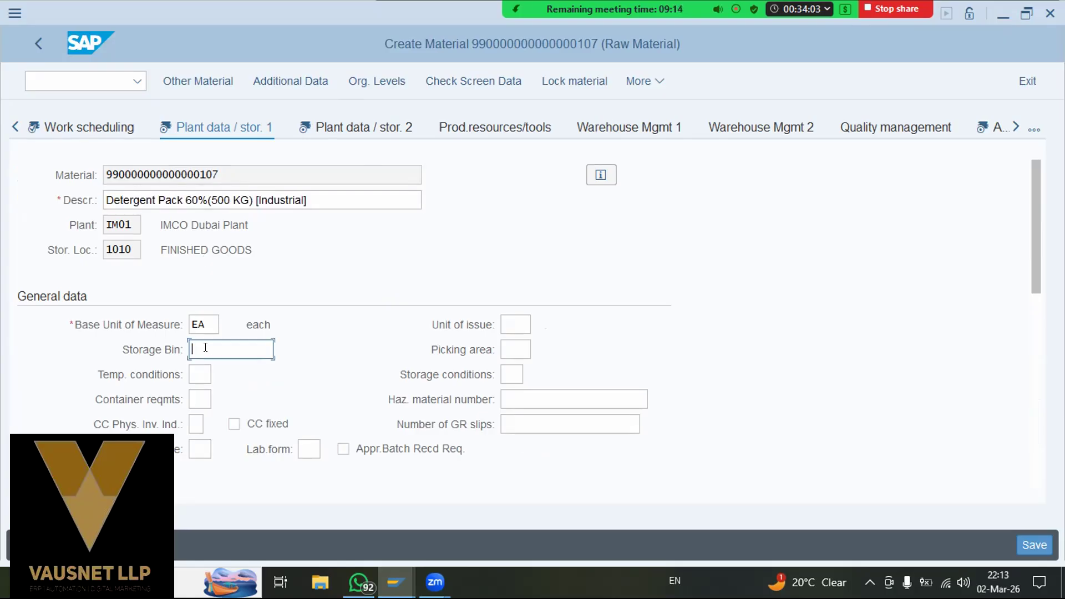
scroll(205, 347, down, 3)
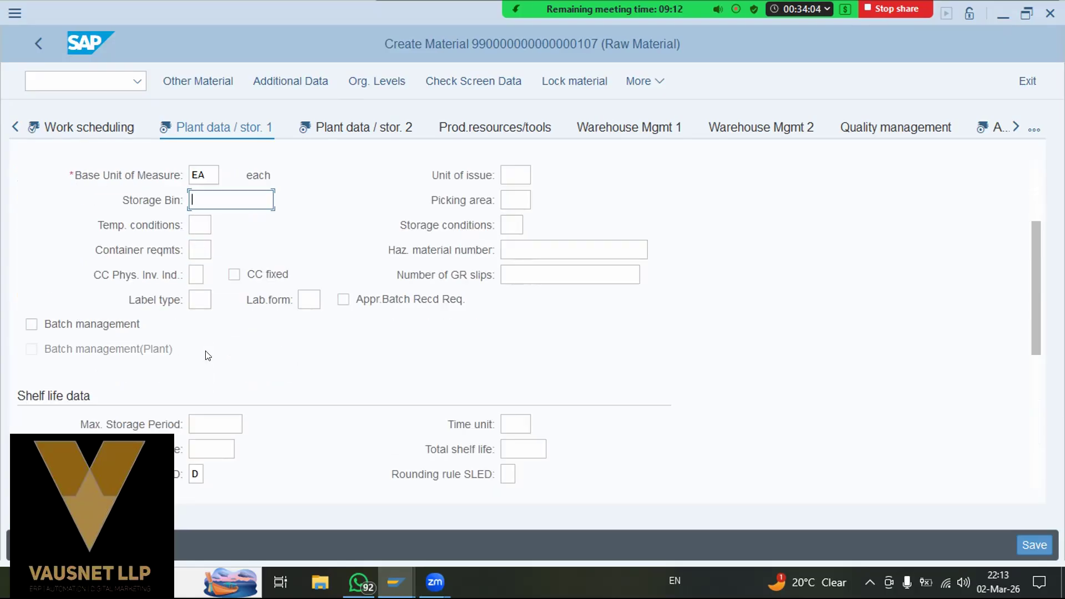
click(532, 247)
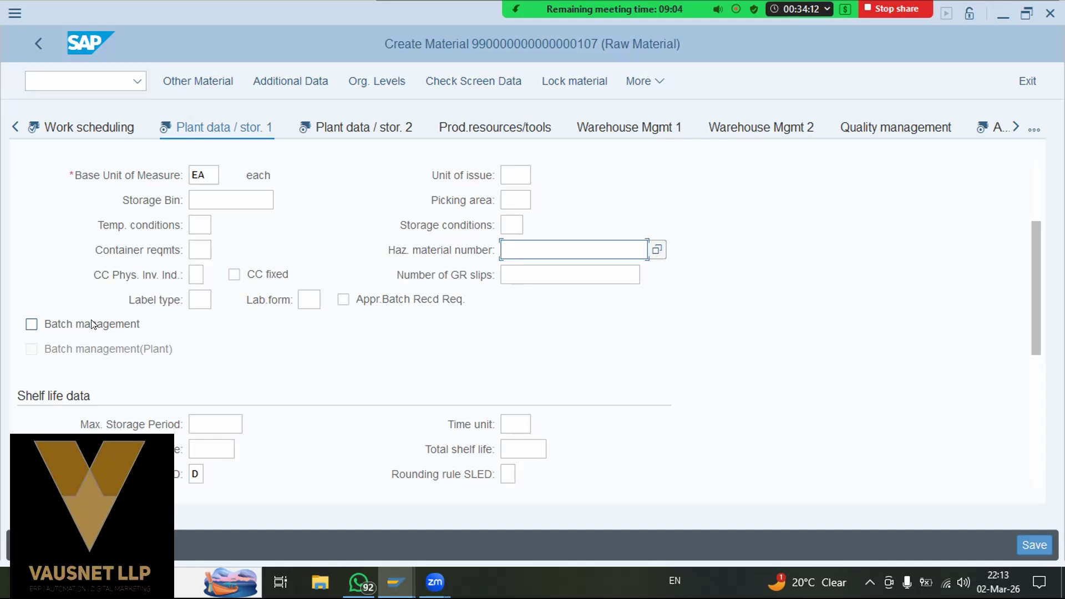
scroll(327, 368, down, 3)
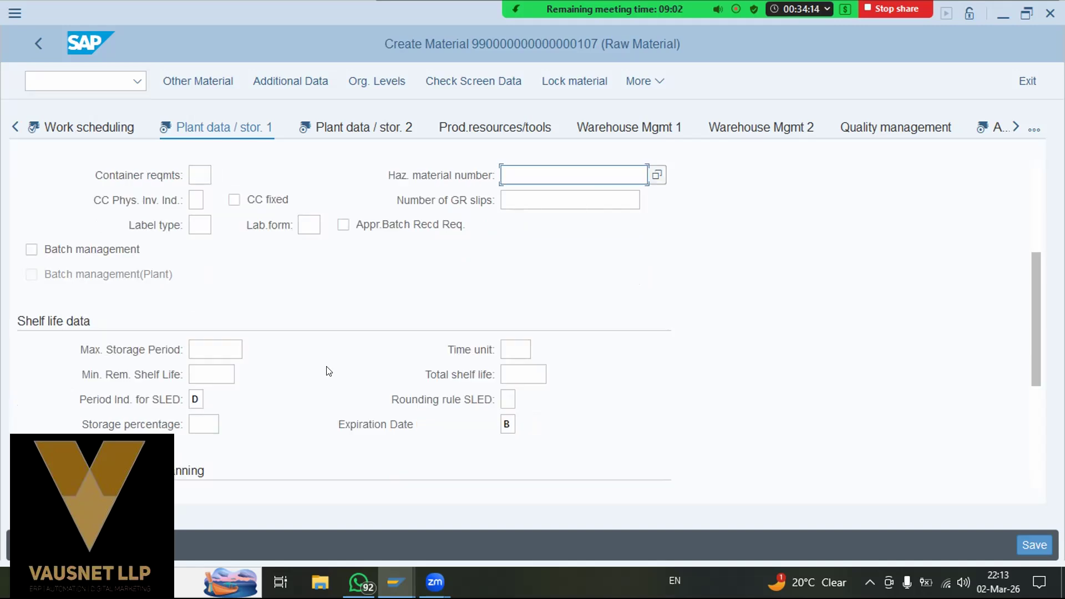
click(220, 347)
key(Tab)
click(211, 372)
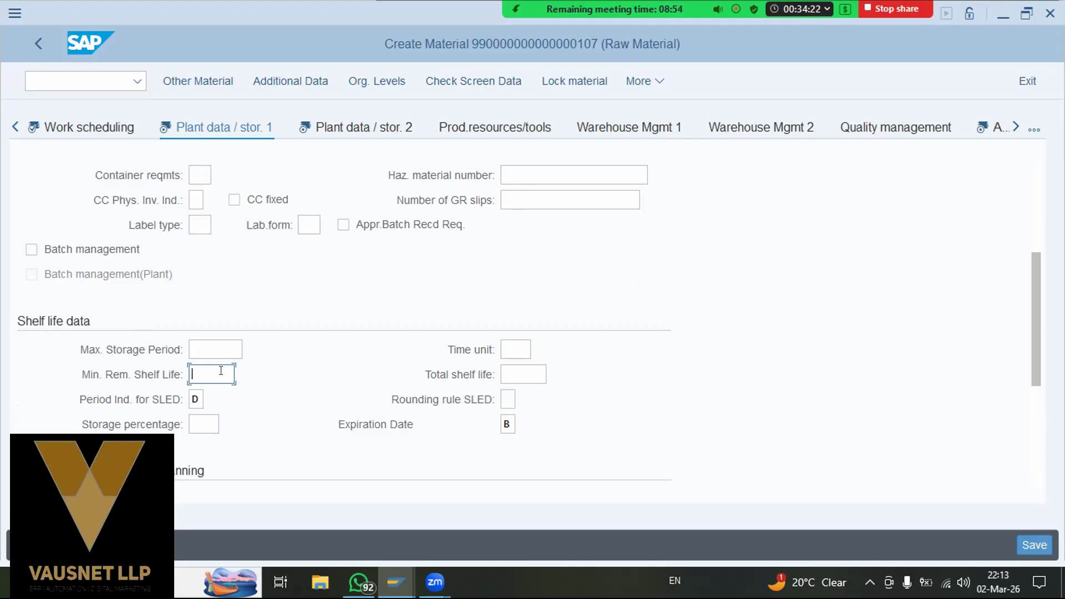
click(520, 376)
scroll(283, 409, down, 5)
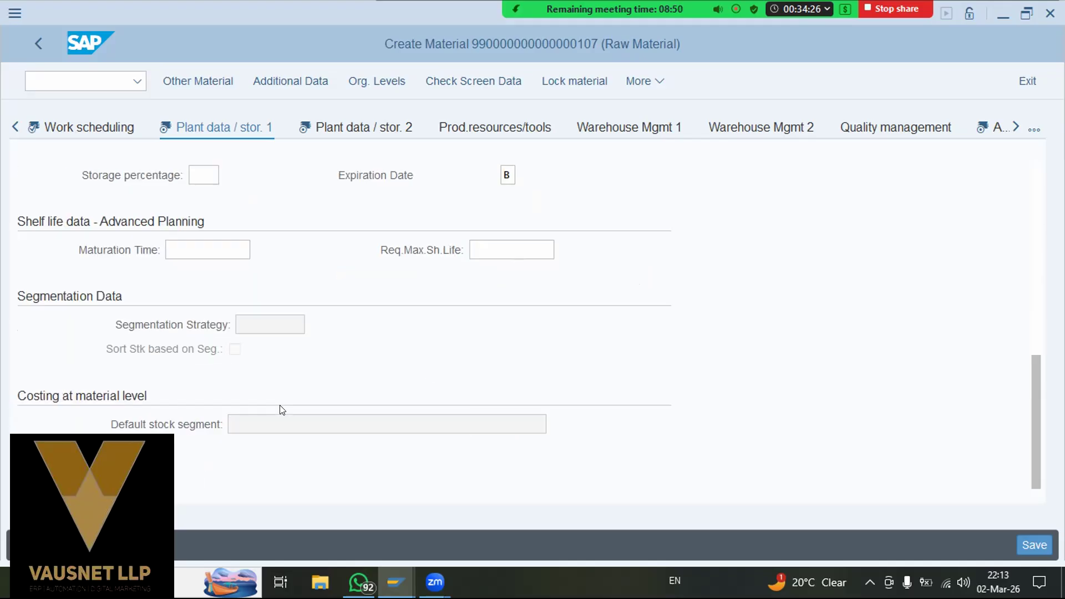
scroll(280, 409, up, 5)
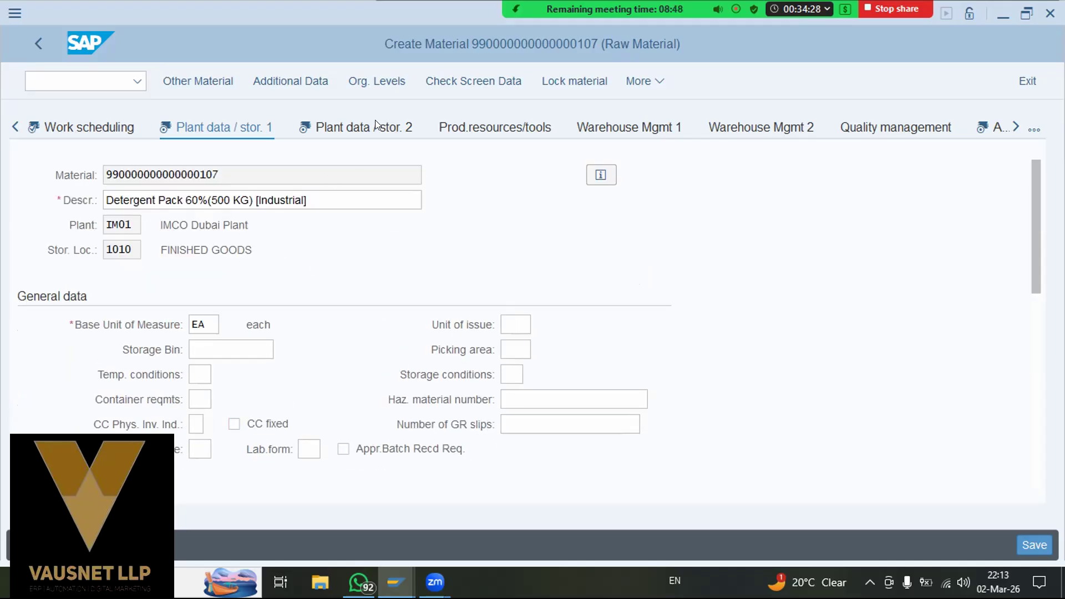
- Open the Plant data / stor. 2 view and review the gross and net weights, serial number profile and profit center
scroll(216, 333, down, 3)
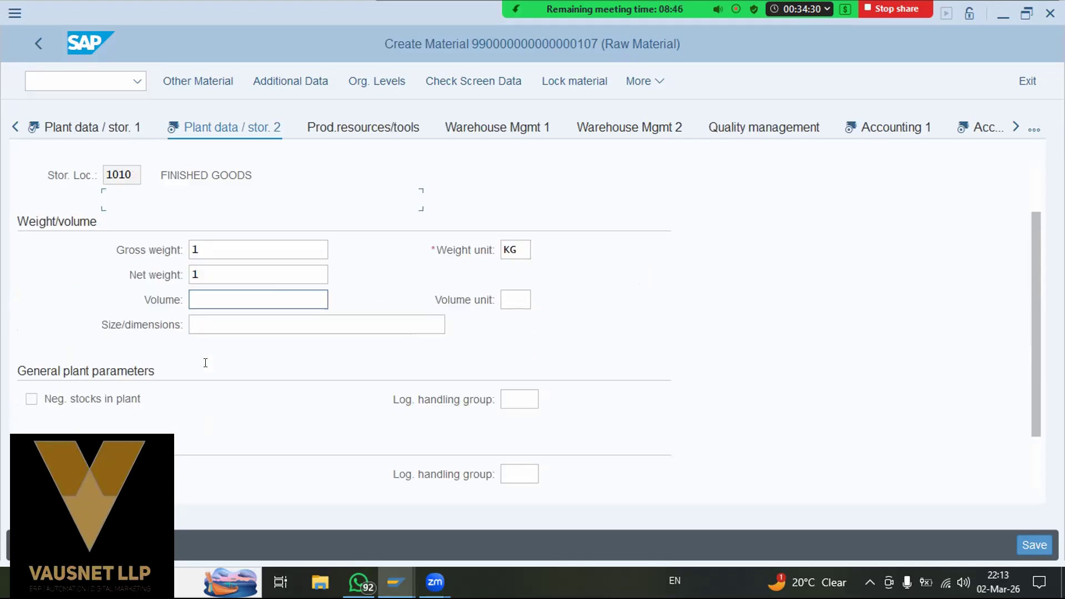
click(256, 176)
click(259, 195)
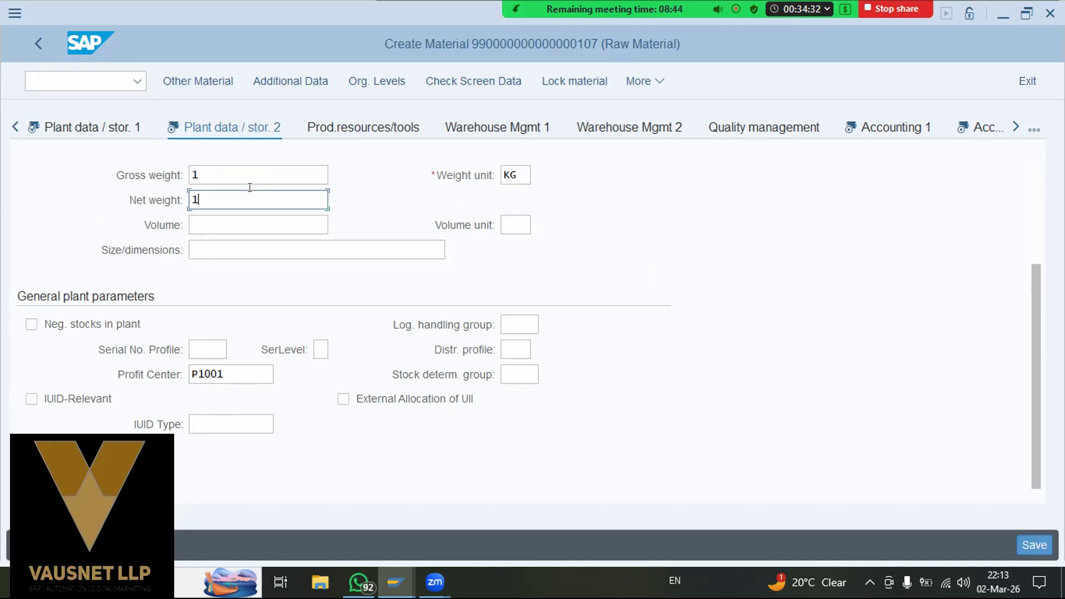
click(210, 347)
click(229, 371)
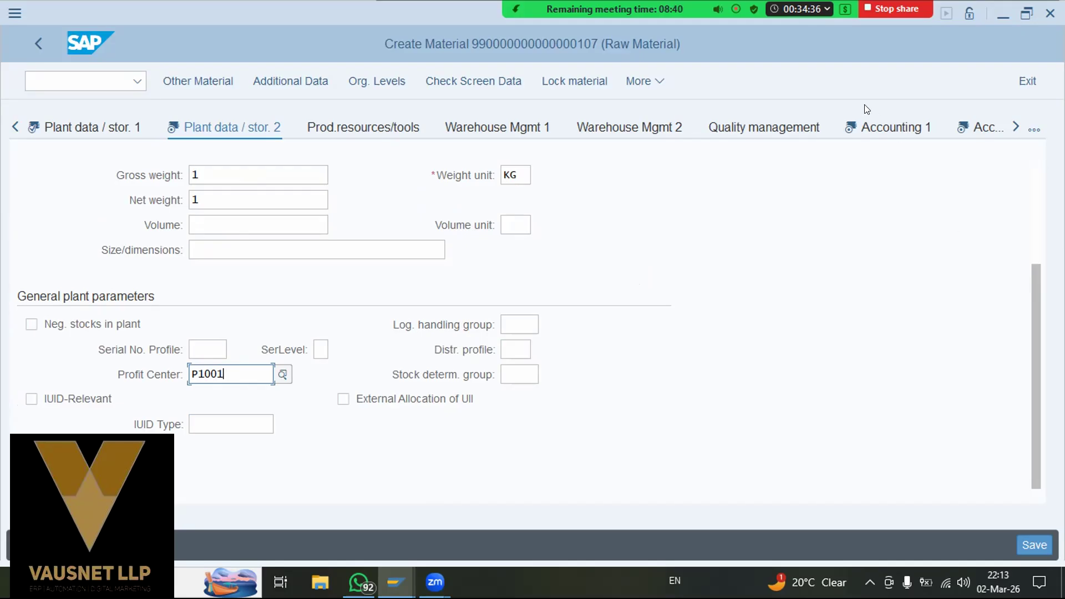
- Open the Accounting 1 view and review the valuation class and the price fields under current valuation
click(891, 132)
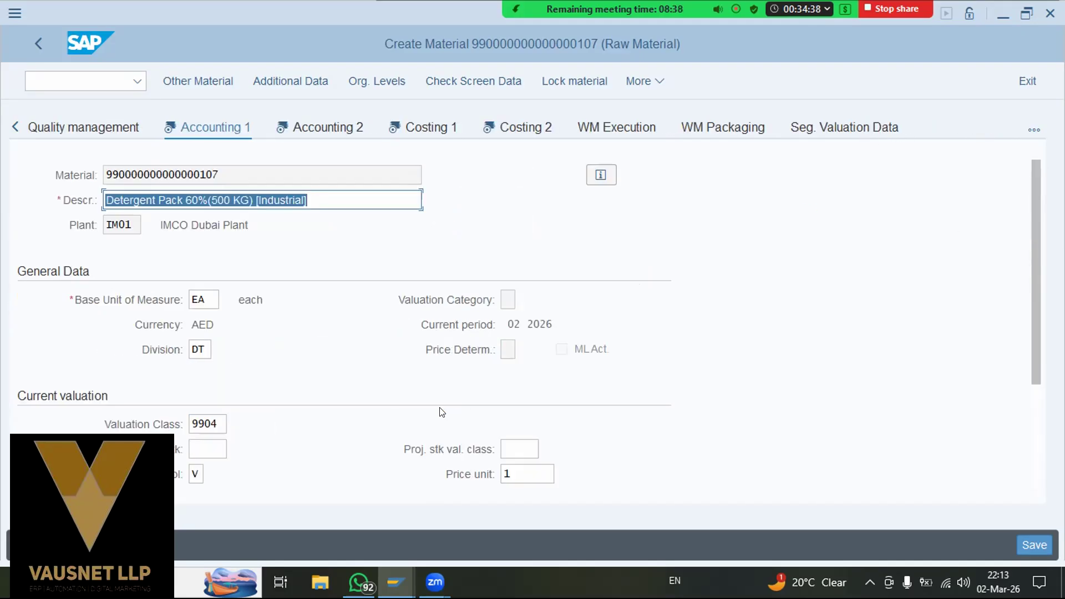
click(206, 423)
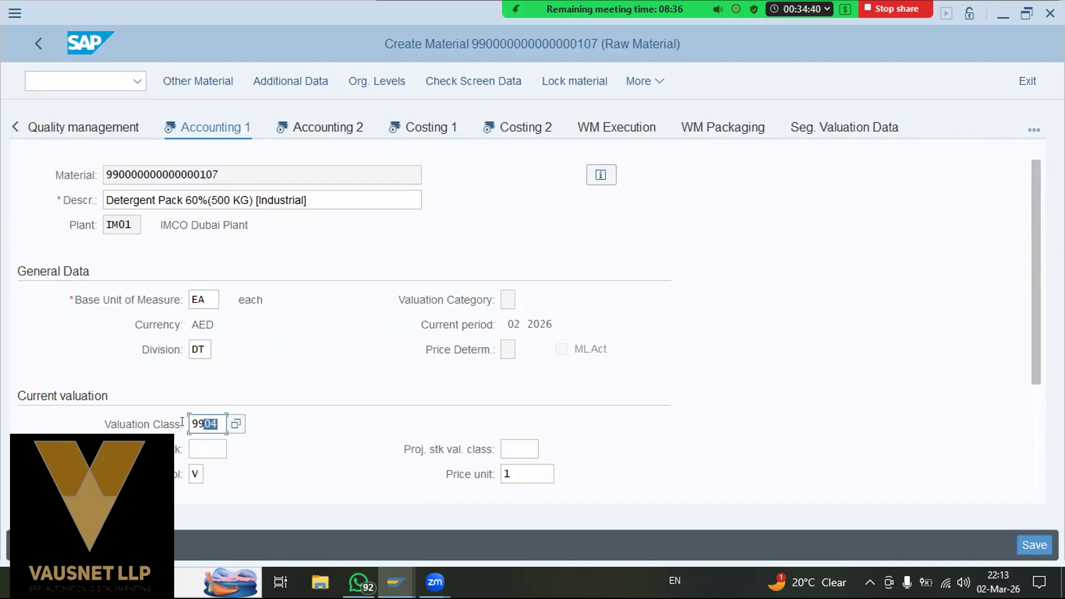
scroll(306, 391, down, 3)
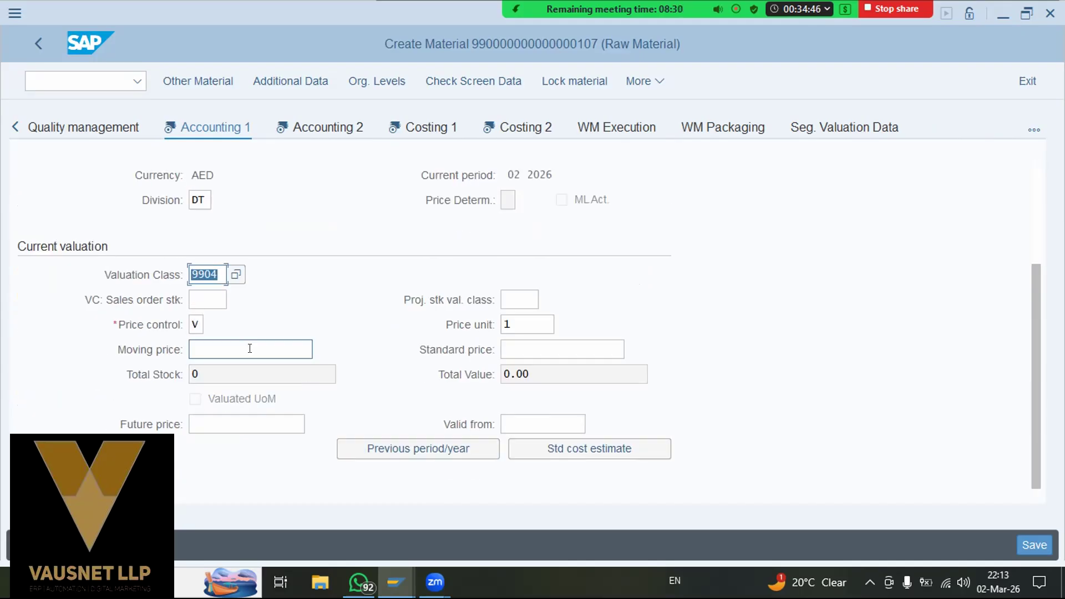
- Look up the permitted valuation classes, choose 9904 and review the material description in the Accounting 1 view
click(235, 274)
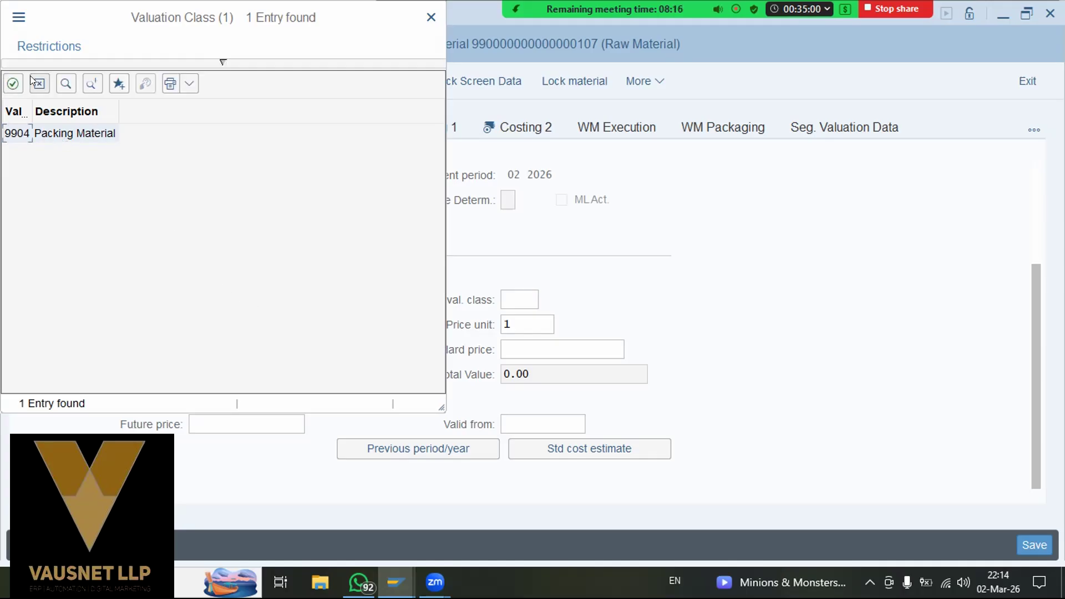
click(15, 83)
click(219, 268)
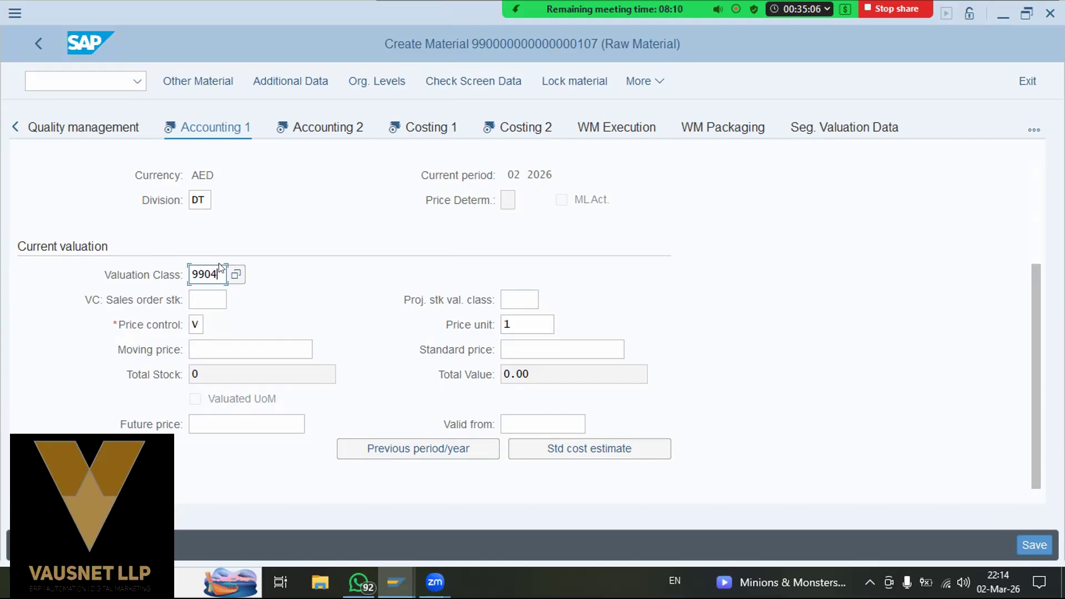
scroll(221, 269, up, 3)
drag(330, 200, 105, 200)
click(319, 193)
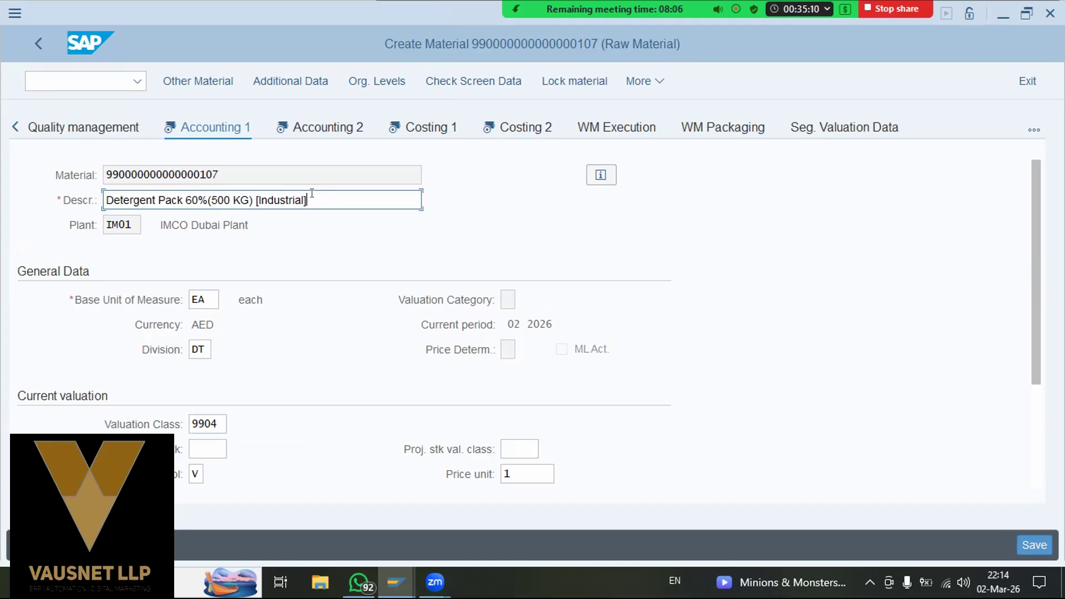
drag(312, 194, 109, 200)
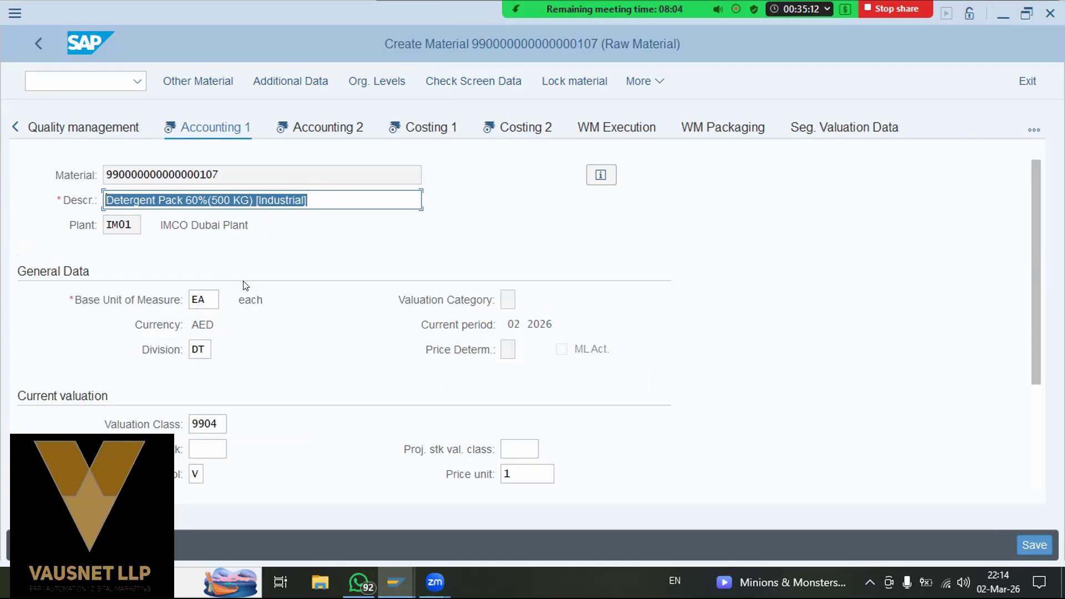
- Try to change the valuation class to 3000 under current valuation
double_click(205, 424)
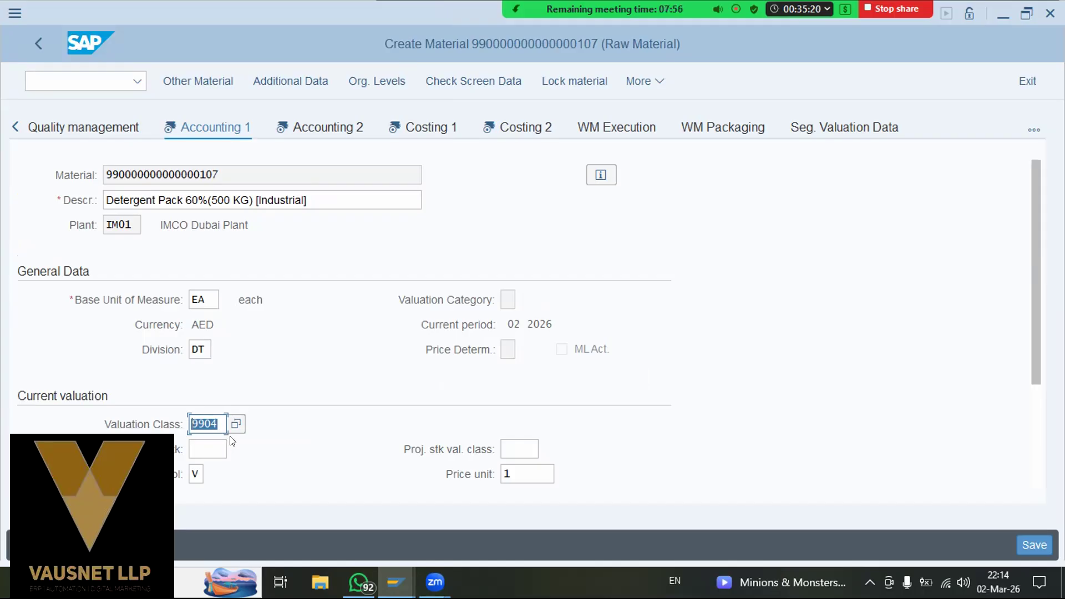
key(BackSpace)
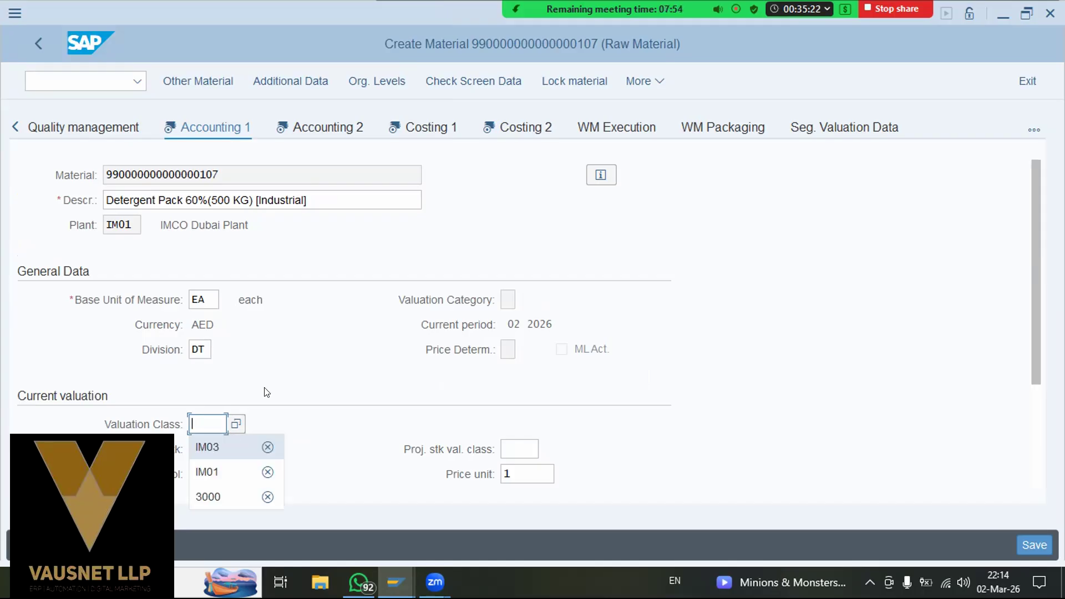
click(227, 490)
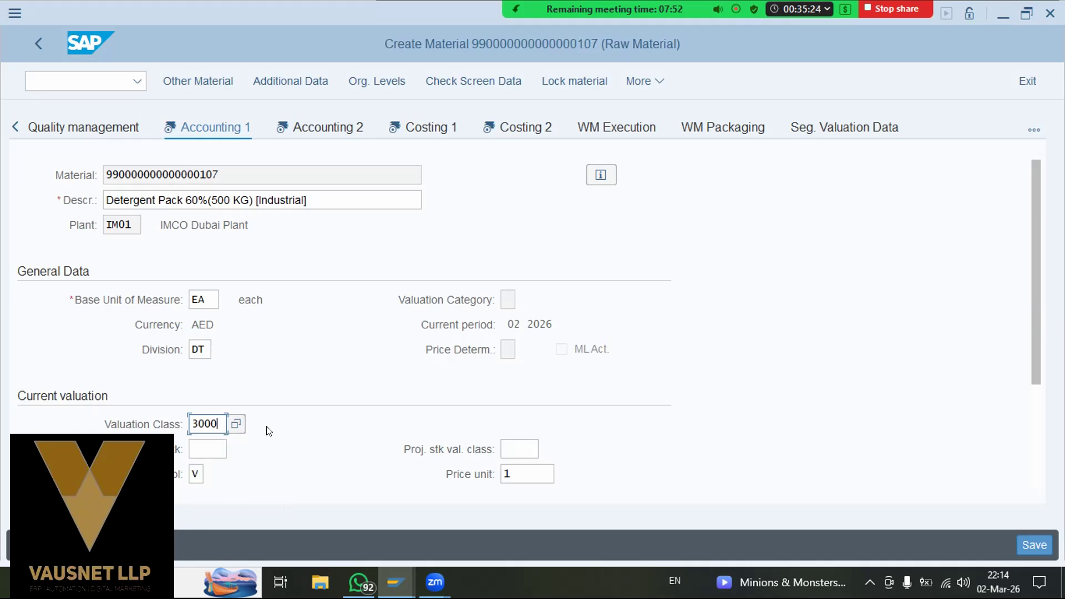
key(Return)
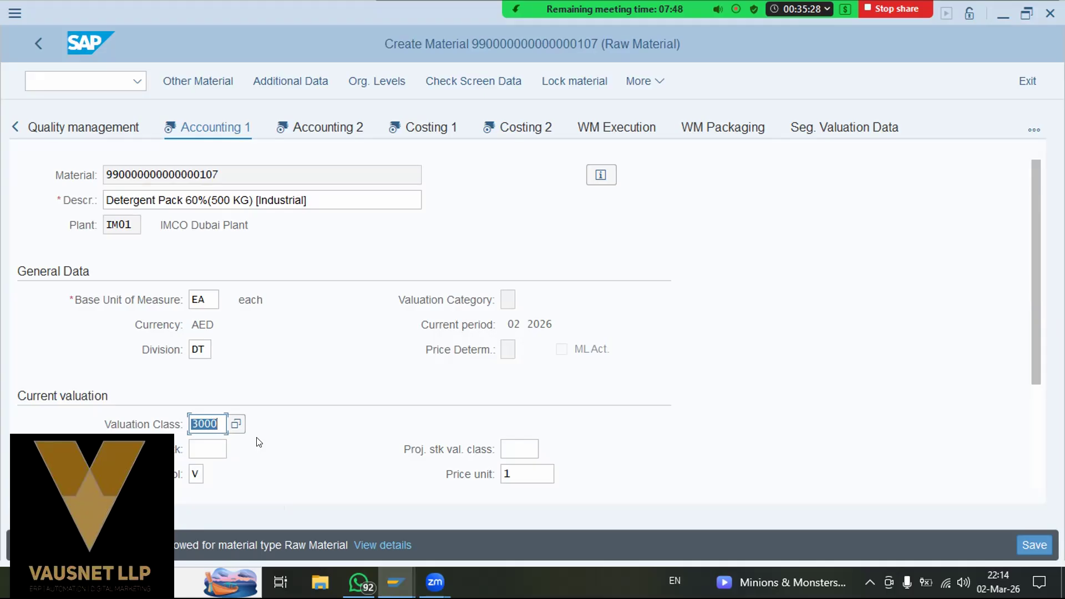
- Set the valuation class to 9904 and the moving price to 100 in the Accounting 1 view
key(BackSpace)
text(9904)
scroll(241, 392, down, 2)
scroll(241, 392, up, 2)
click(304, 117)
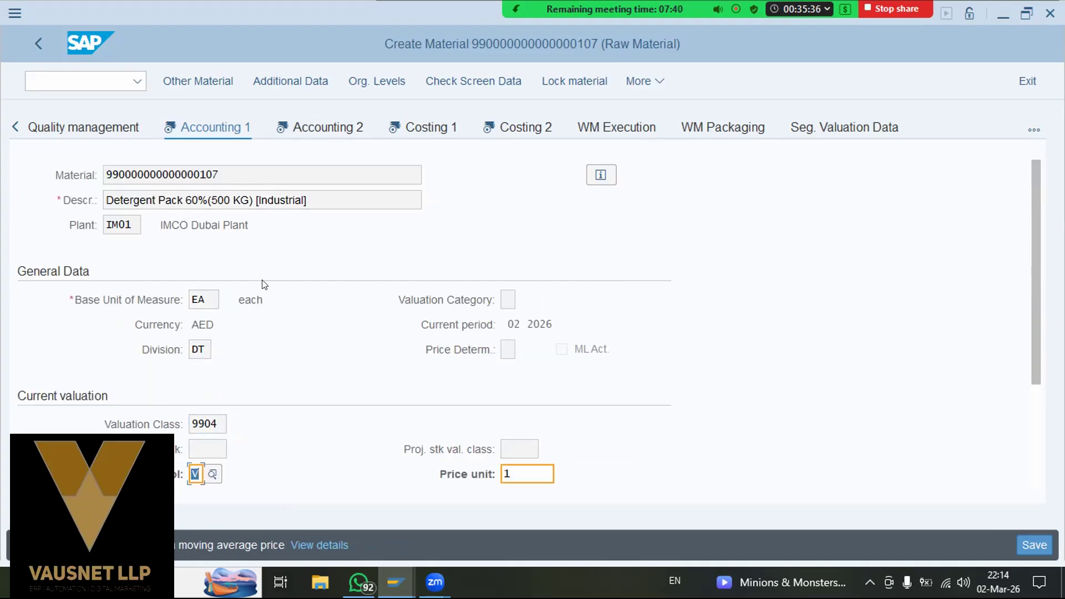
scroll(257, 353, down, 2)
click(256, 347)
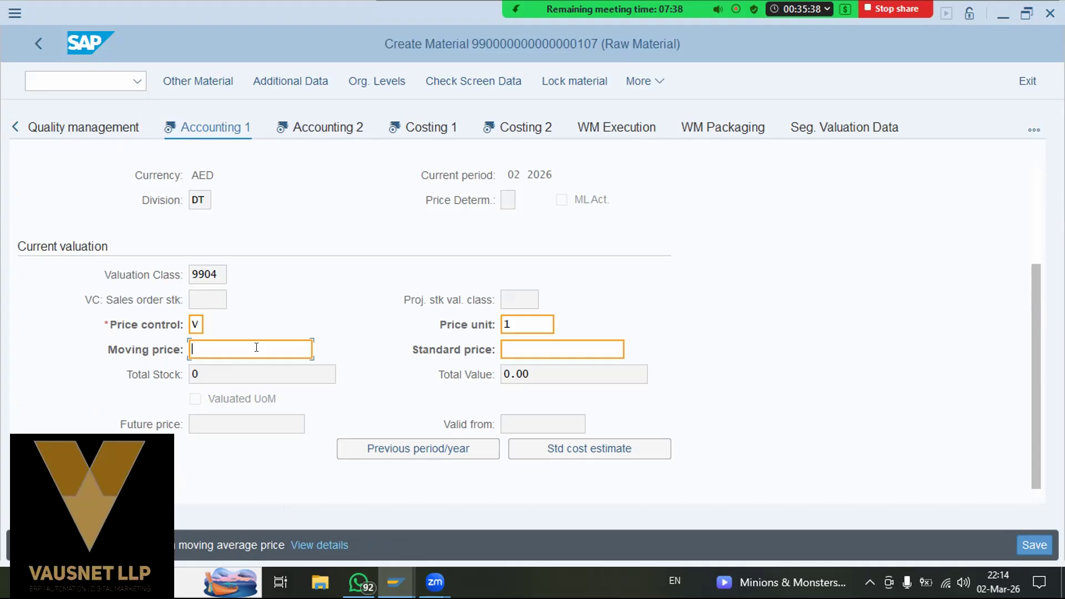
text(100)
- Open the Accounting 2 view and review the tax price 1, 2 and 3 fields
click(319, 131)
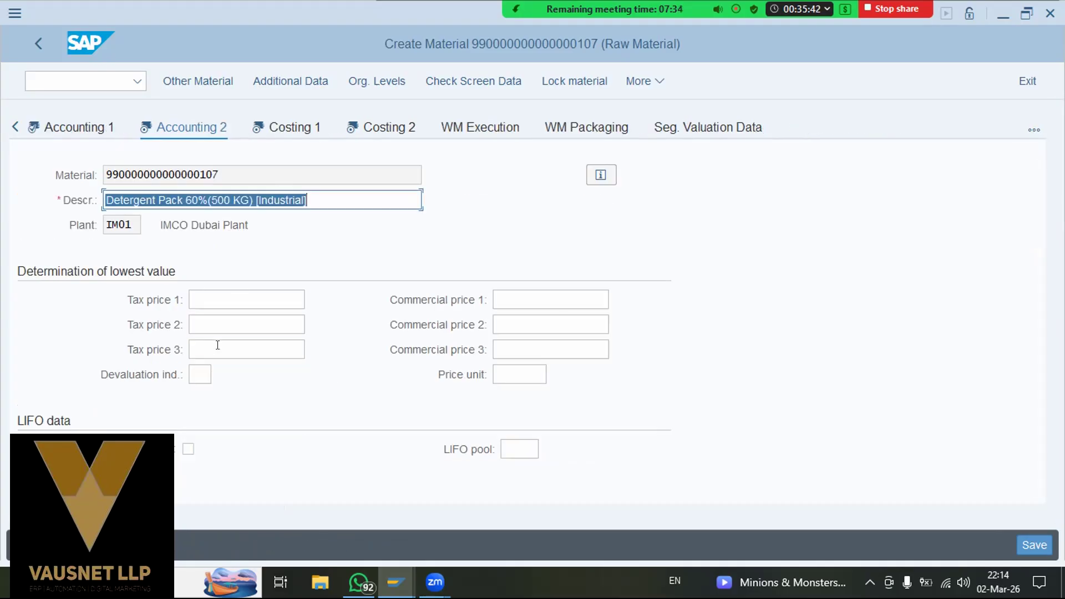
click(250, 300)
click(238, 324)
click(244, 348)
- Open the Costing 1 view and review the description, base unit of measure and overhead group under general data
click(287, 128)
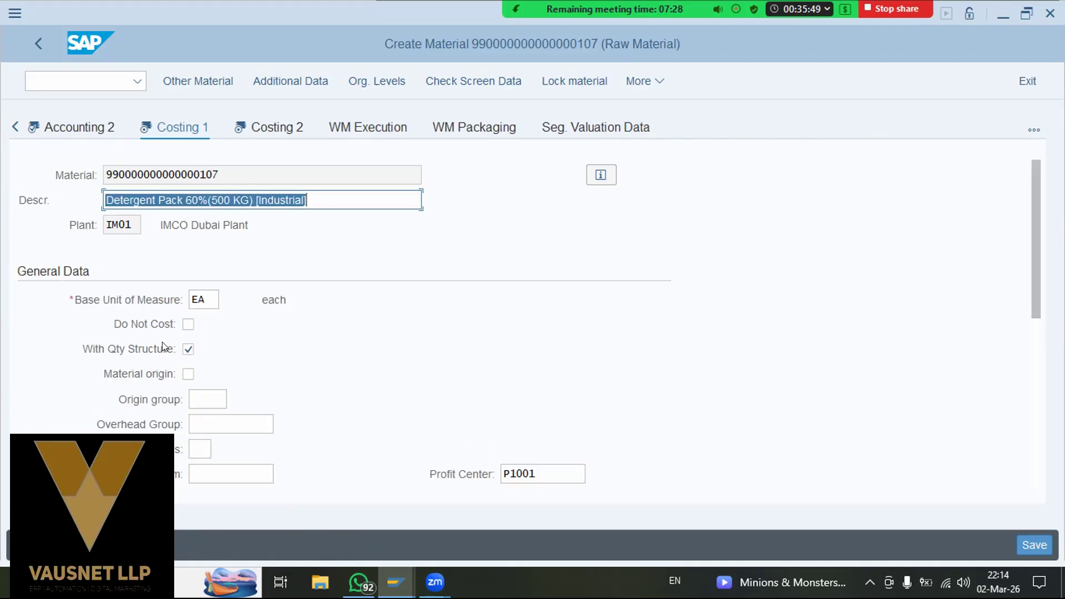
click(214, 302)
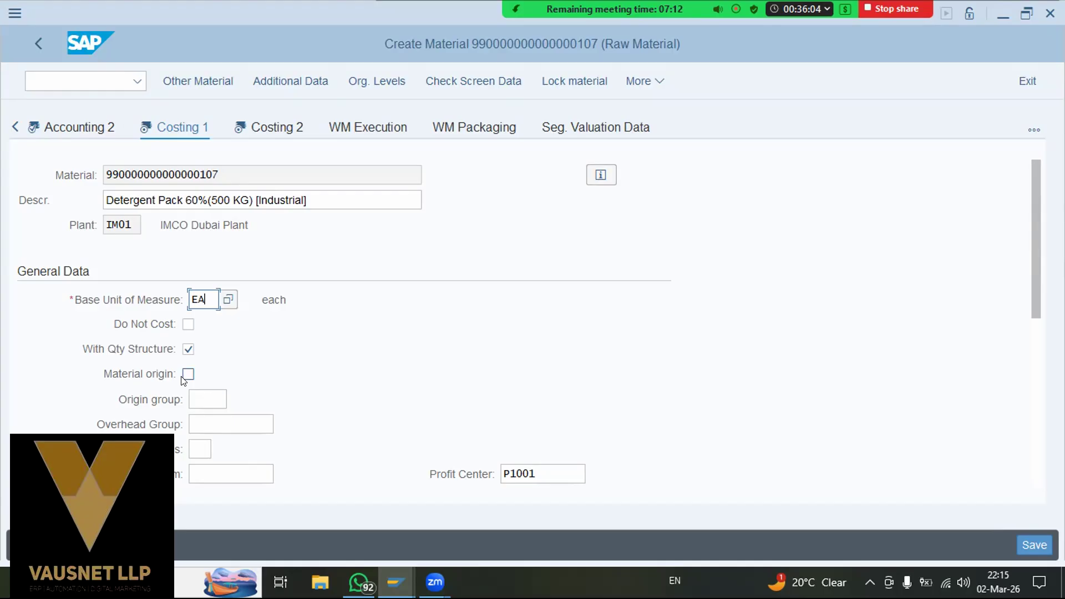
click(312, 205)
drag(325, 194, 101, 202)
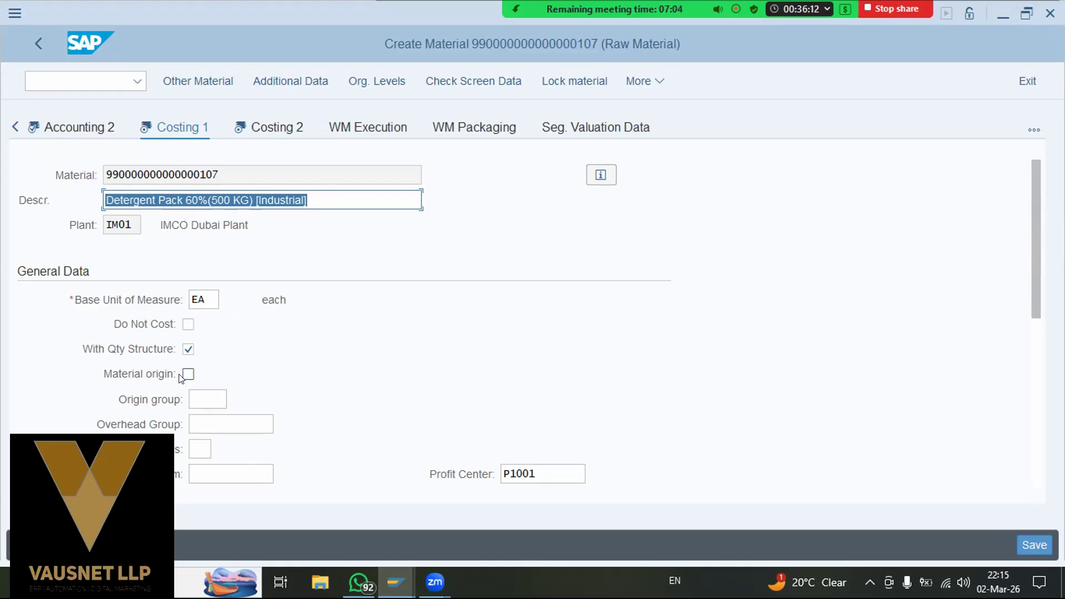
click(209, 425)
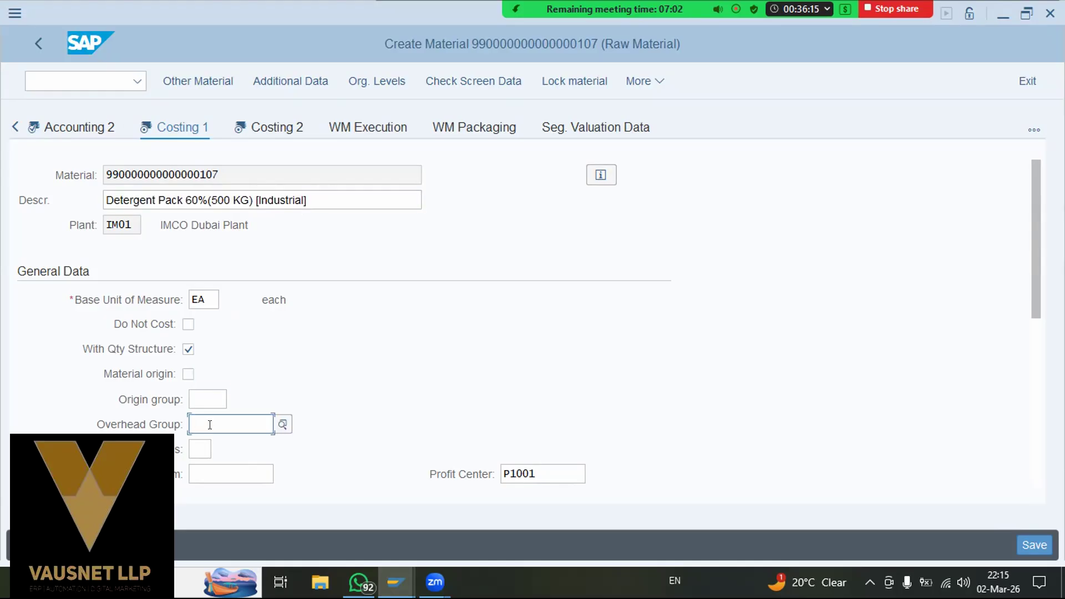
click(316, 199)
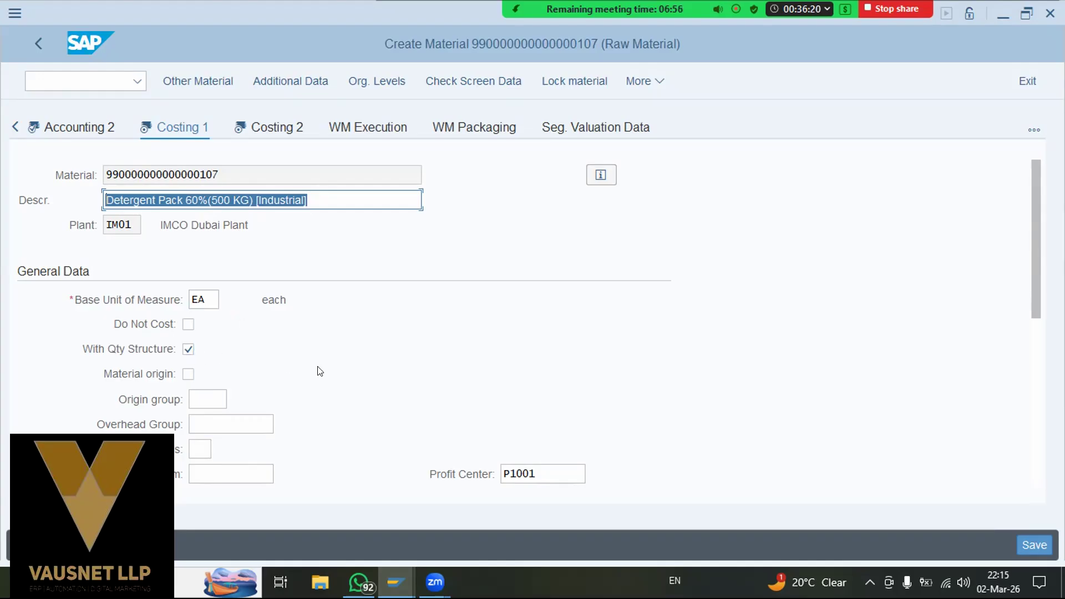
- Review the group and special procurement costing fields under quantity structure data, declining to edit the costing entries
scroll(319, 371, down, 3)
scroll(320, 370, down, 3)
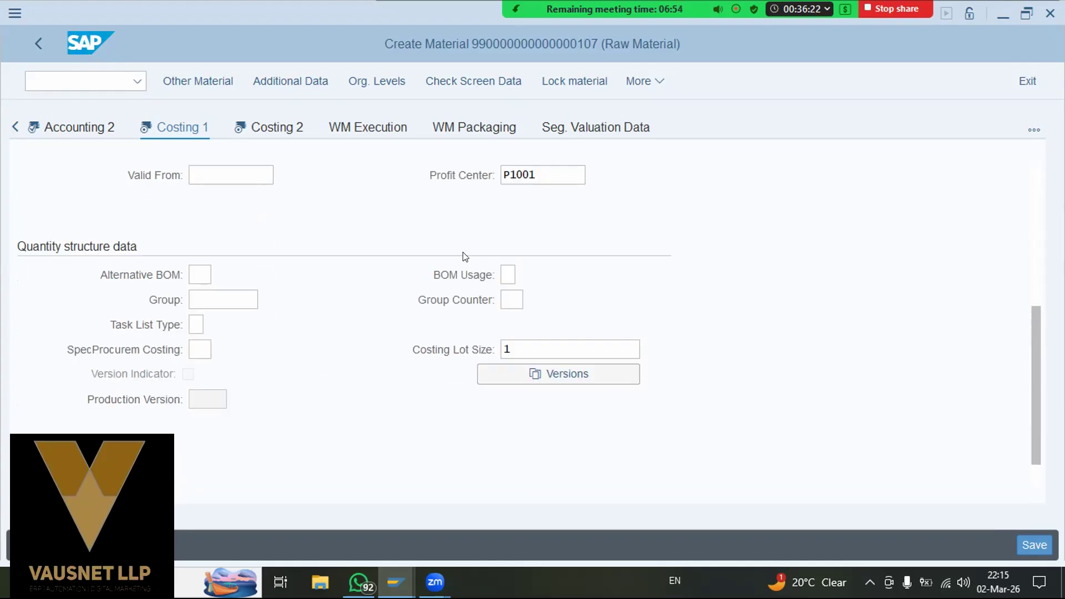
click(207, 299)
click(199, 350)
click(220, 349)
click(415, 382)
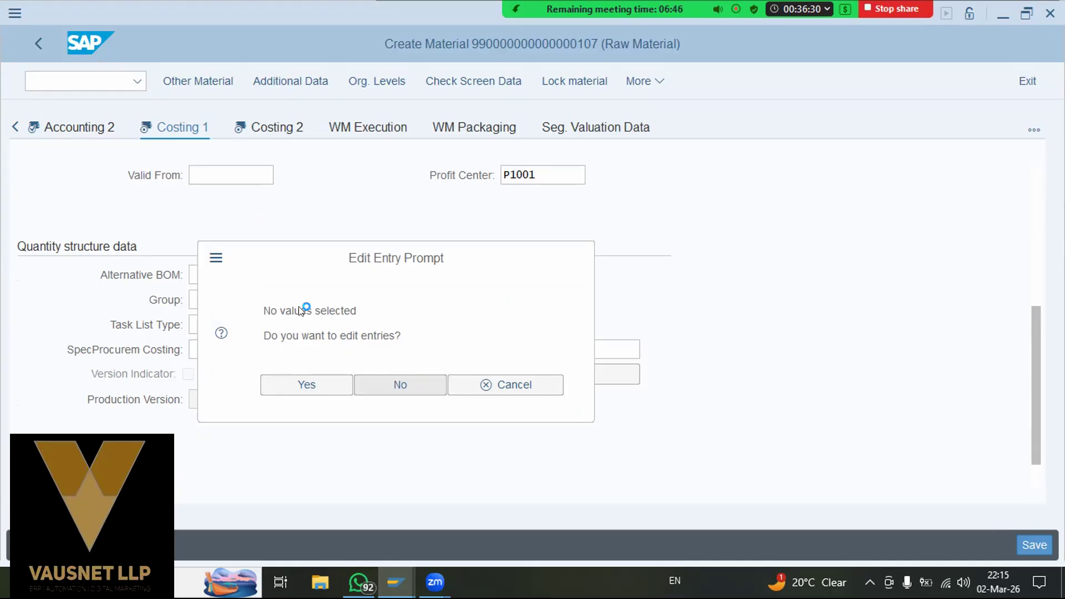
- Open the Costing 2 view, review the cost estimate, planned prices and valuation data, and save the material
click(280, 127)
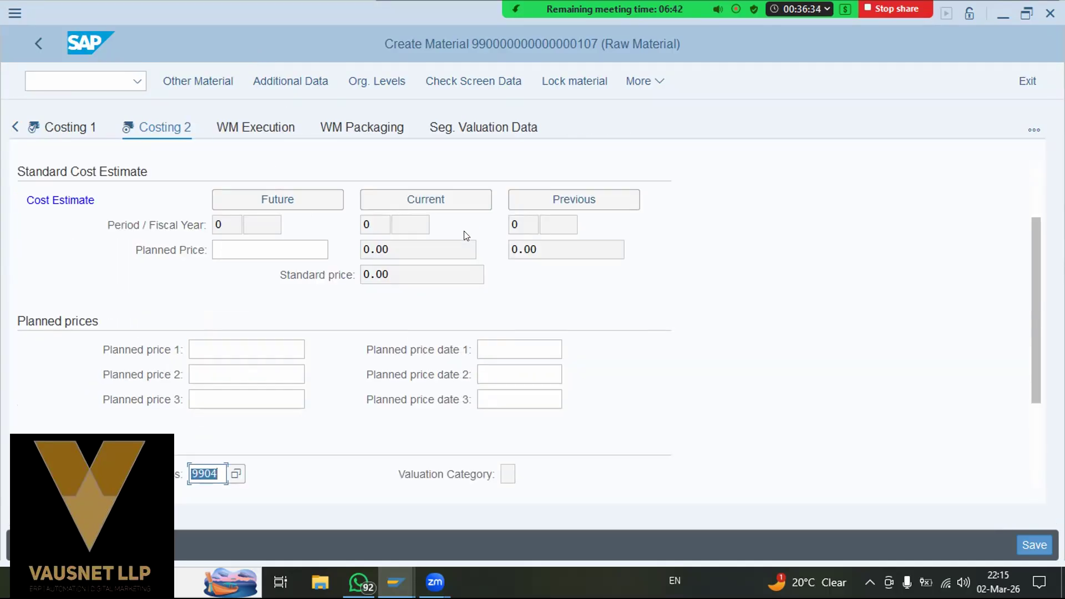
scroll(366, 308, down, 5)
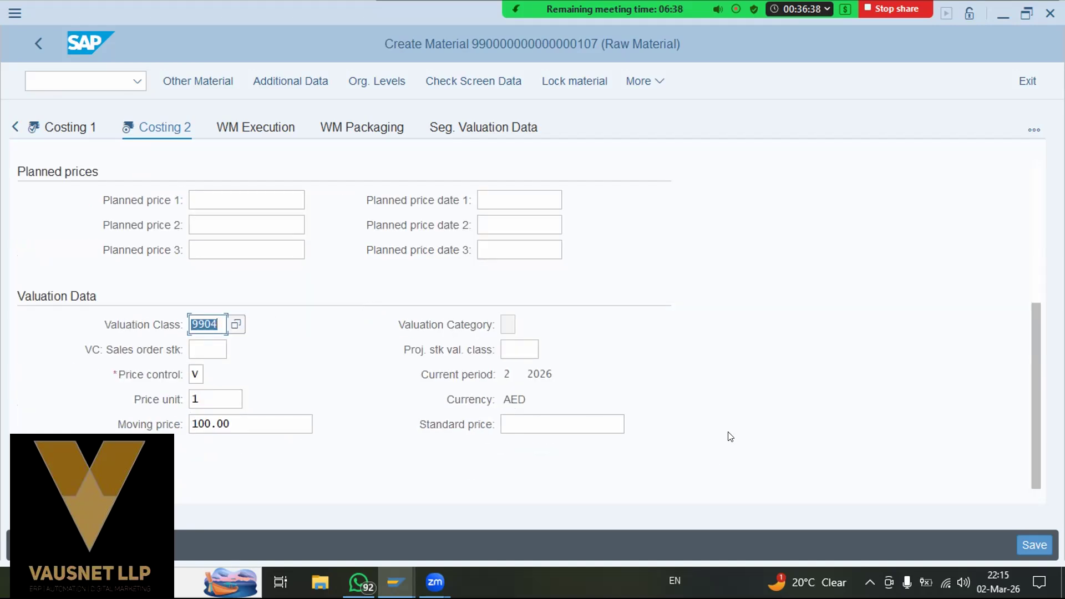
scroll(540, 360, up, 5)
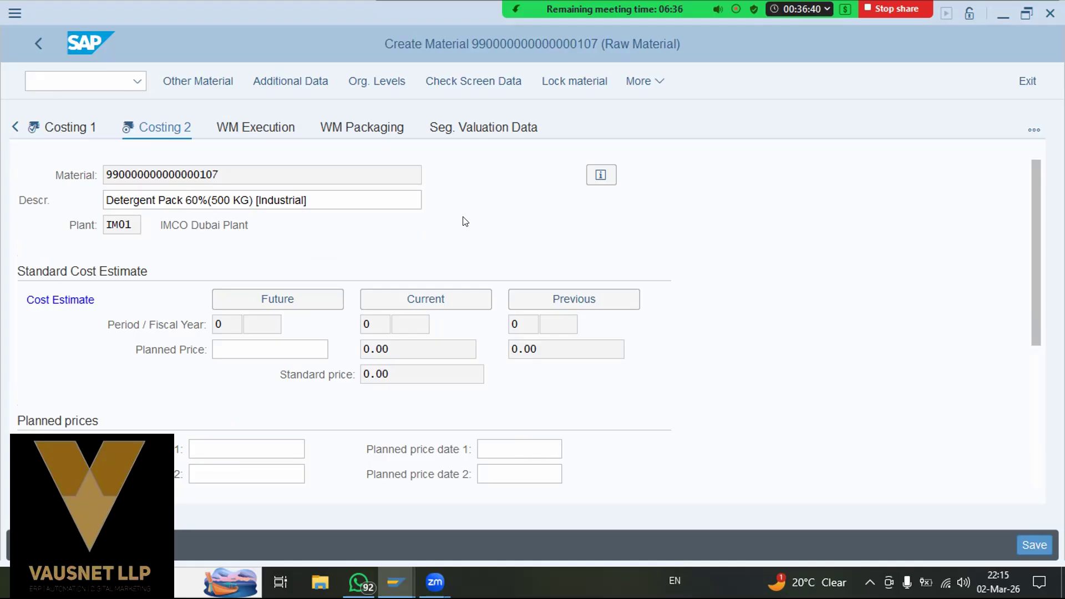
click(1026, 543)
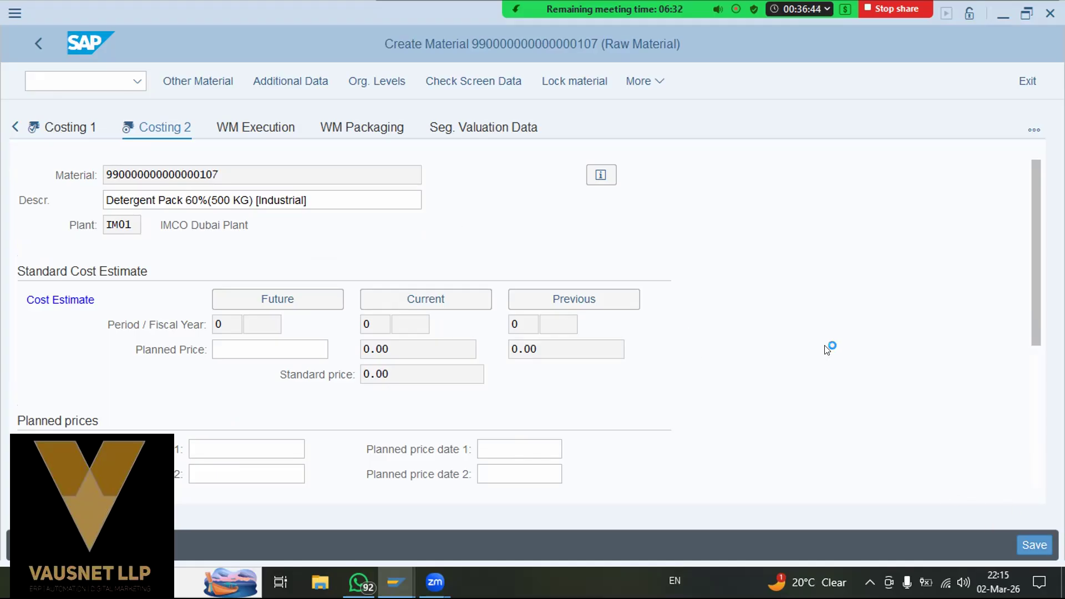